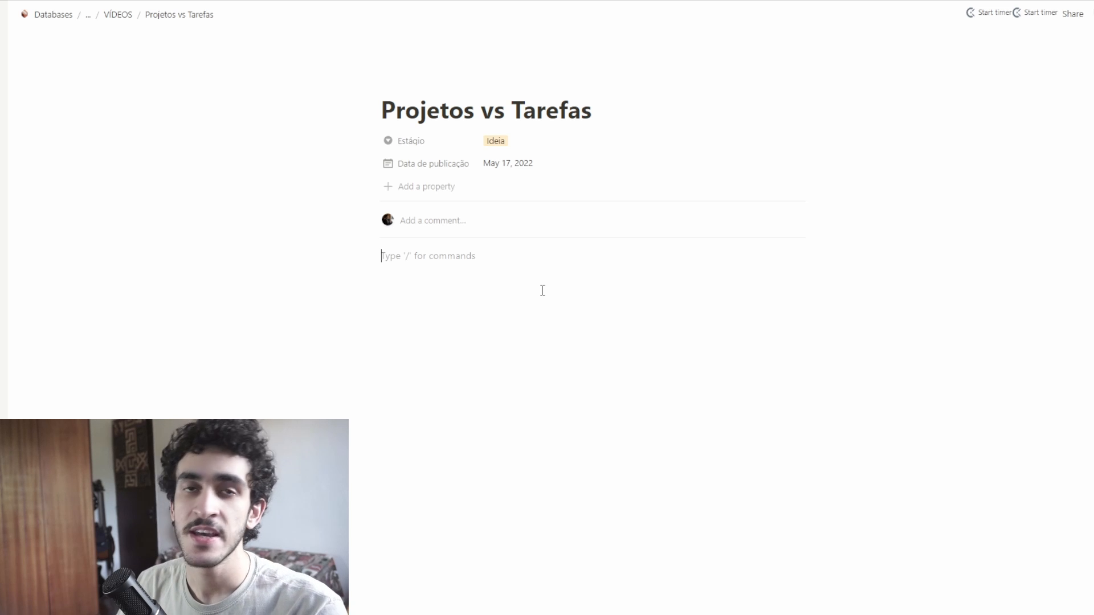
Insert two inline table databases in the page body, titled Tarefas and Projetos
type("/data")
key("Return")
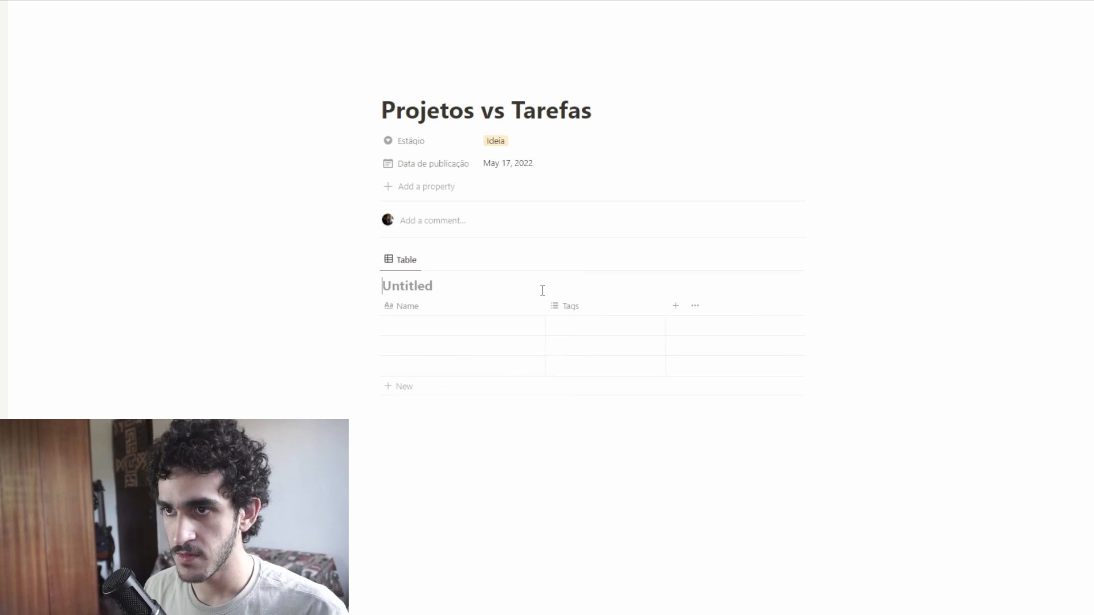
type("Tarefas")
left_click(492, 464)
type("/data")
key("Return")
type("Projetos")
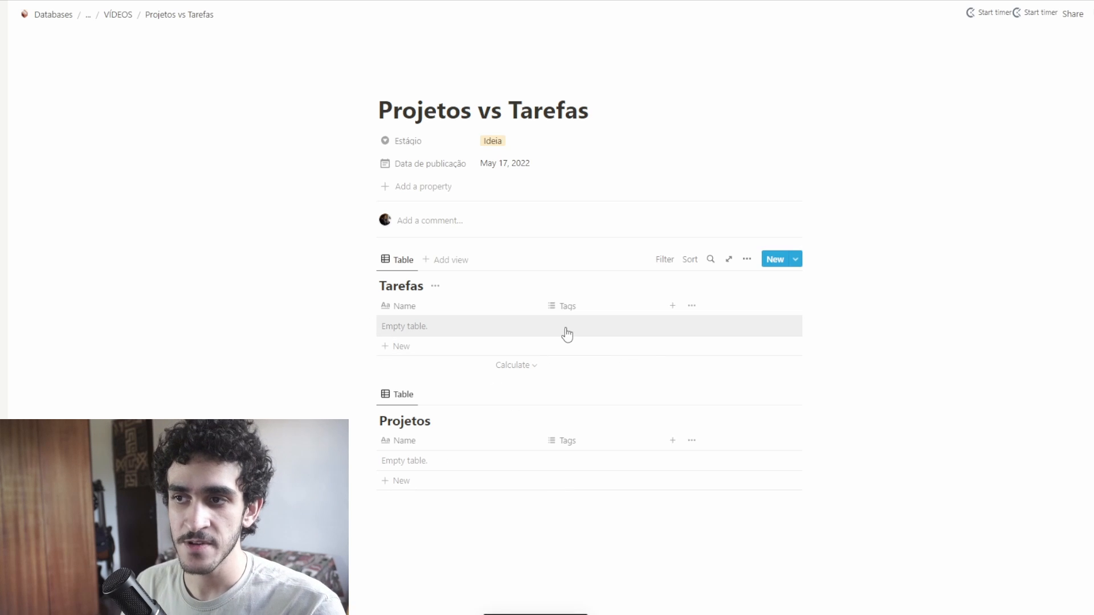
Delete the Tags property from both the Tarefas and the Projetos tables
left_click(595, 312)
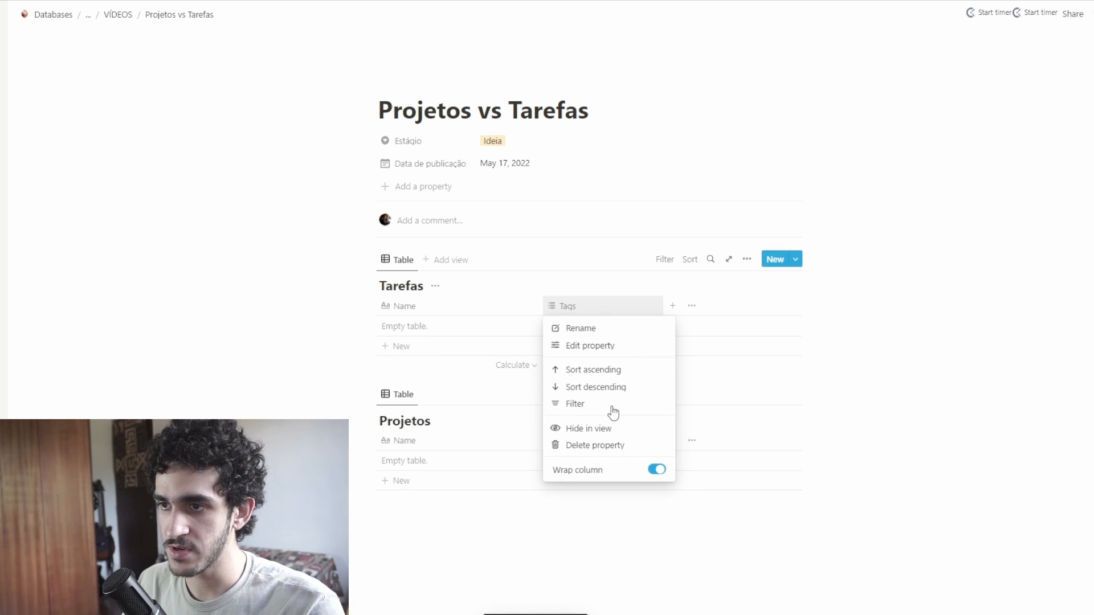
left_click(605, 446)
left_click(552, 342)
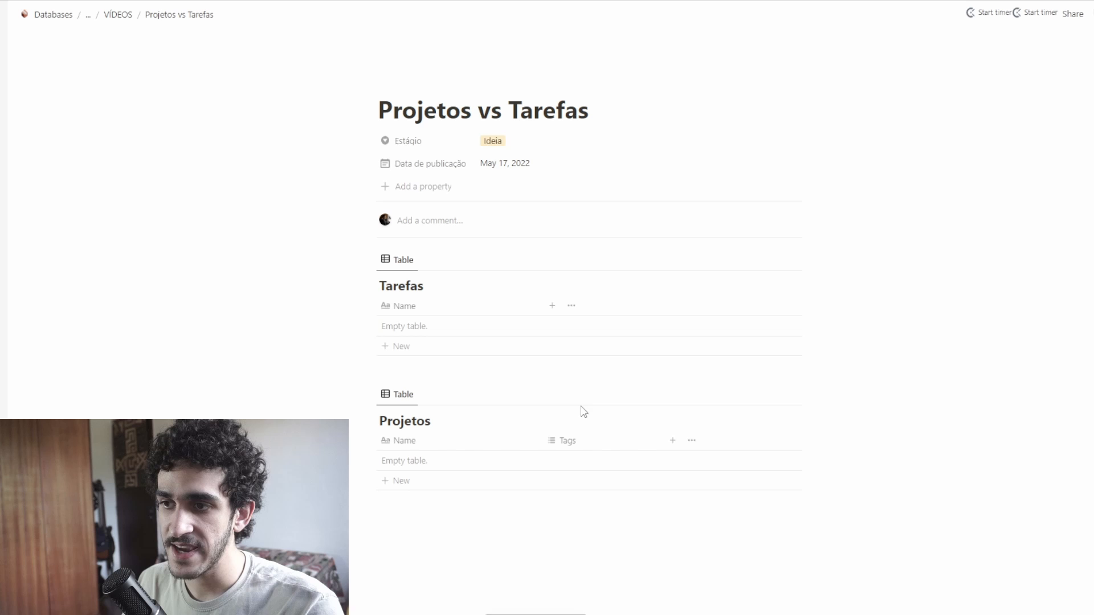
left_click(589, 441)
left_click(607, 580)
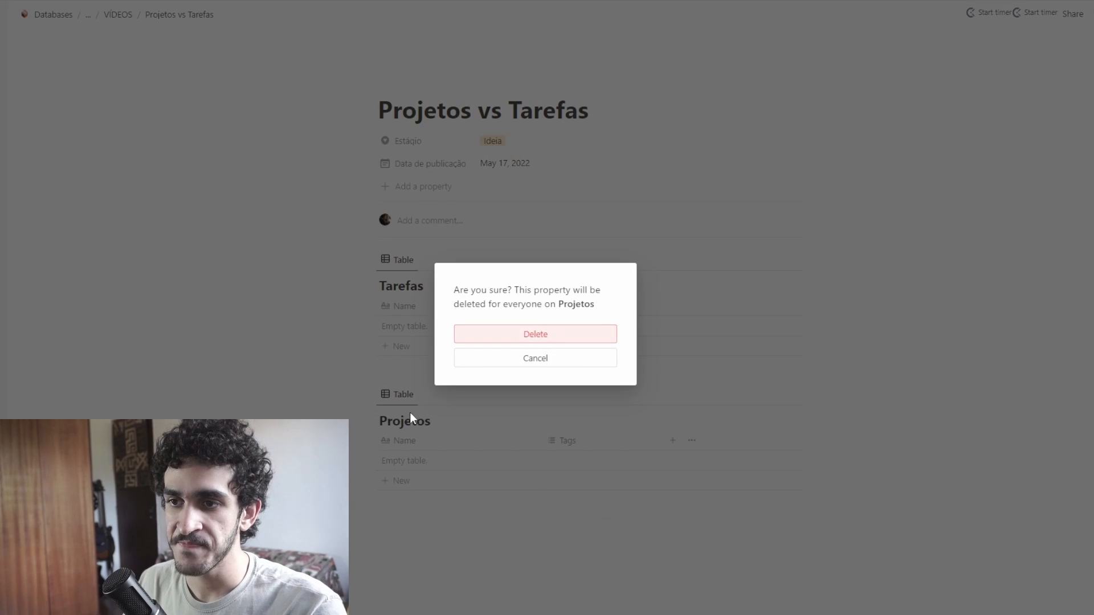
left_click(518, 336)
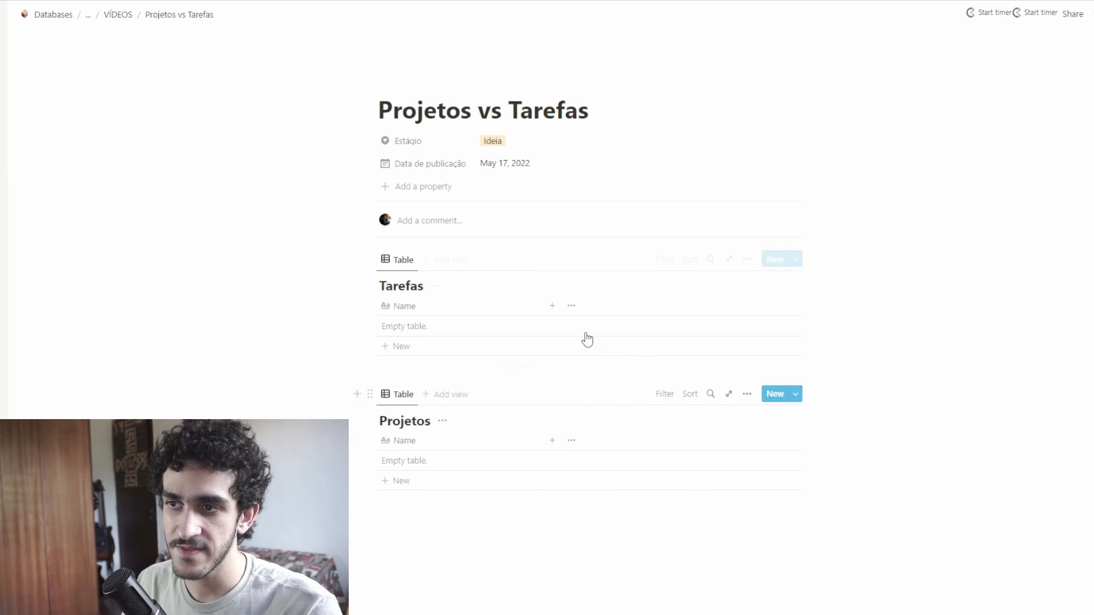
Add a Relation property named Projetos to the Tarefas table, linked to the Projetos database and also shown on Projetos
left_click(552, 306)
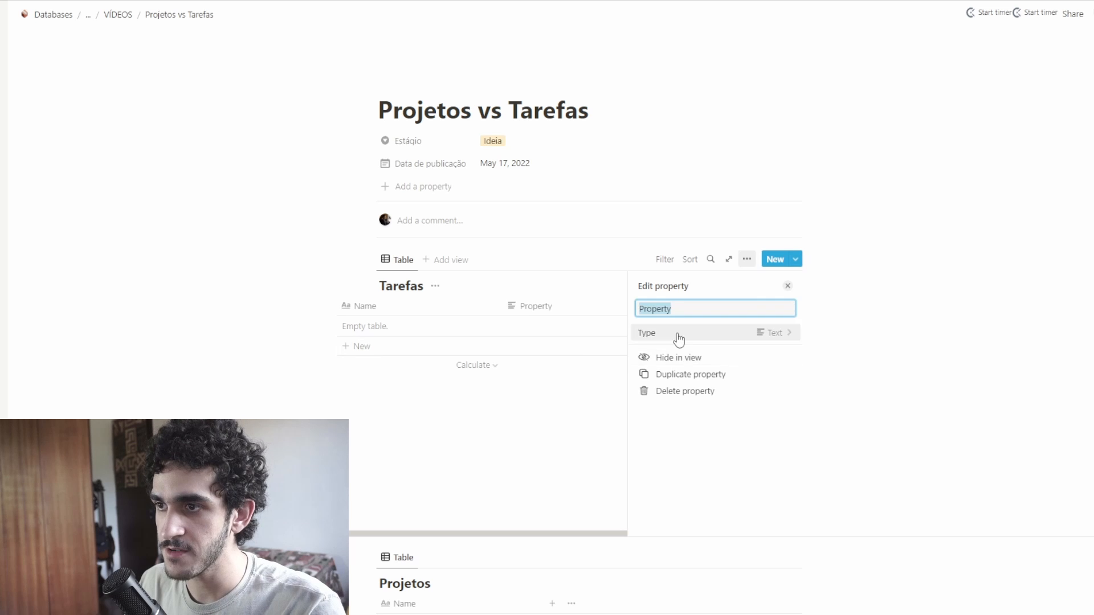
left_click(684, 334)
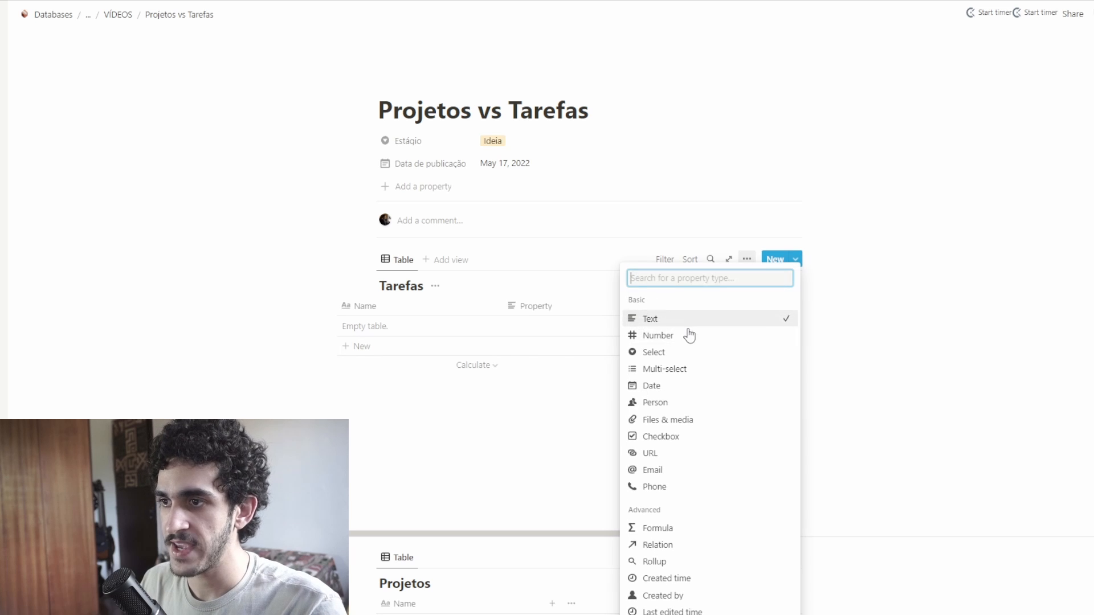
left_click(654, 544)
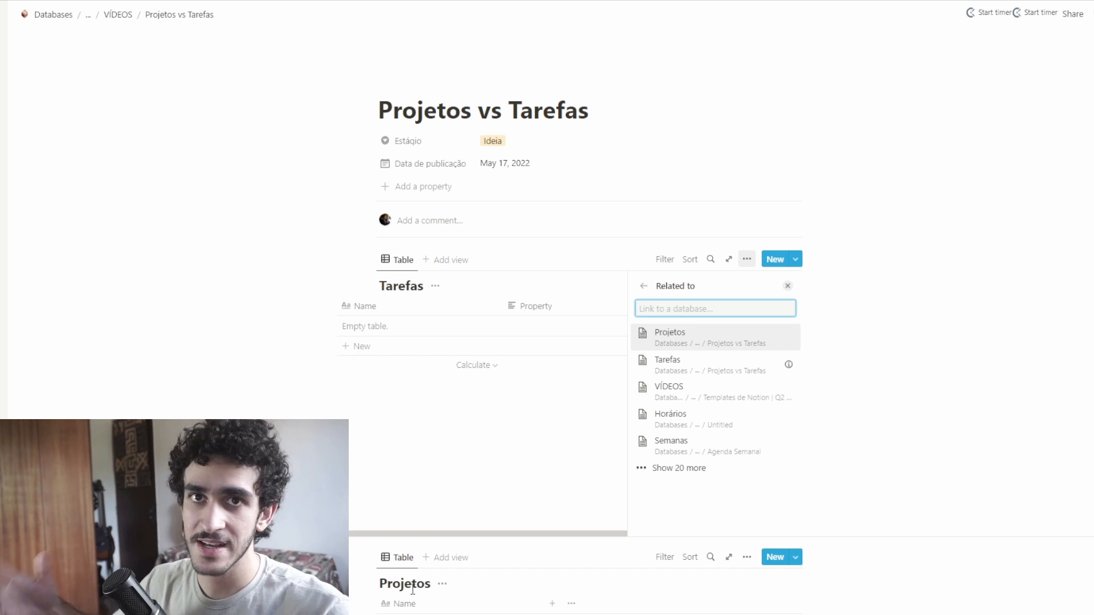
left_click(697, 341)
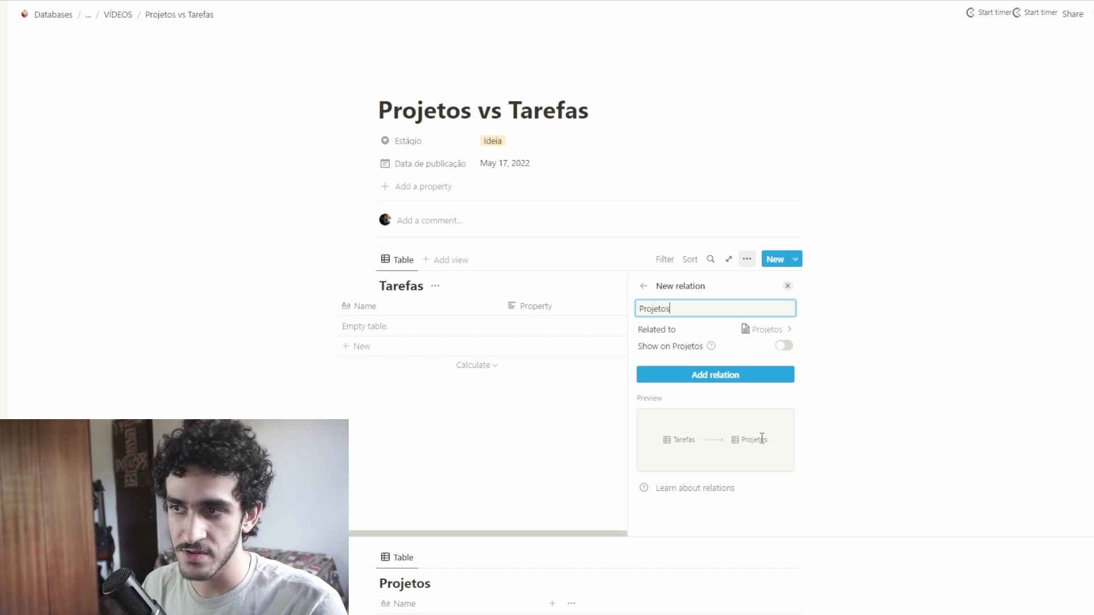
left_click(782, 347)
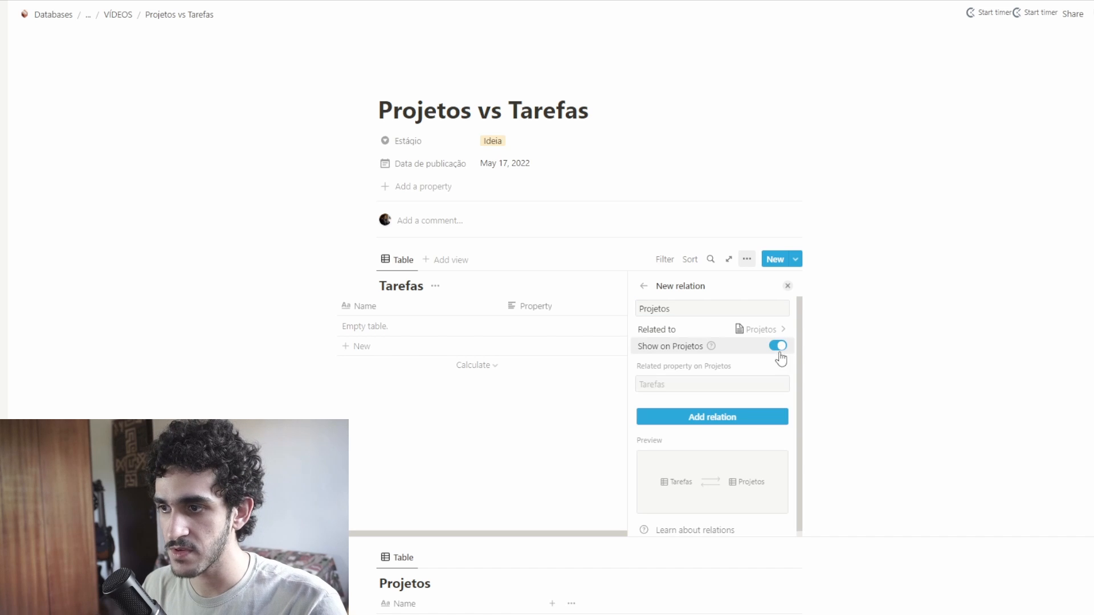
left_click(738, 424)
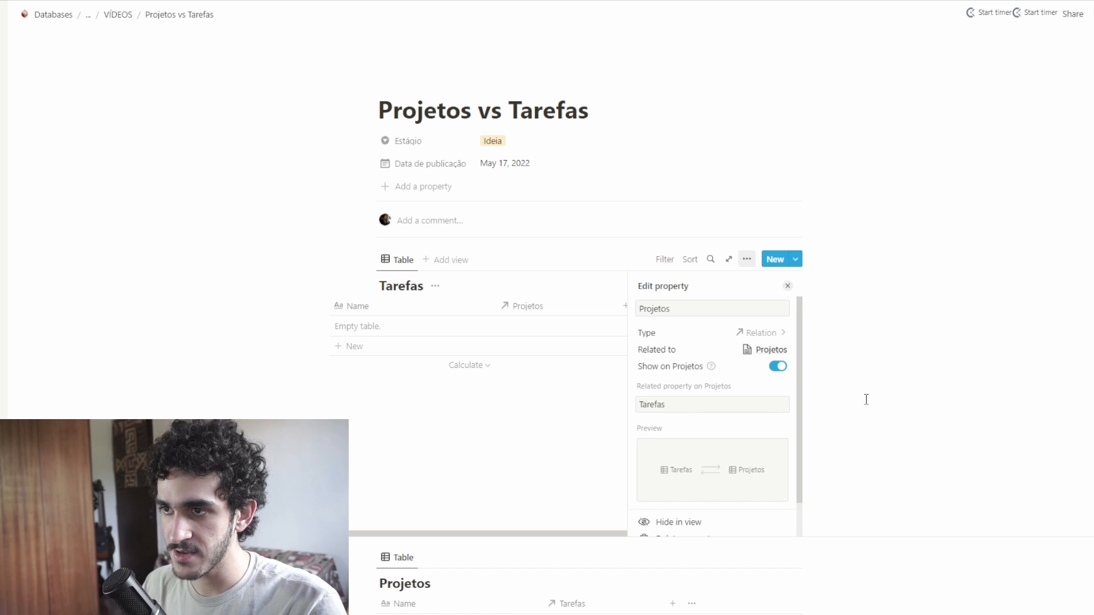
left_click(864, 330)
left_click_drag(386, 286, 417, 287)
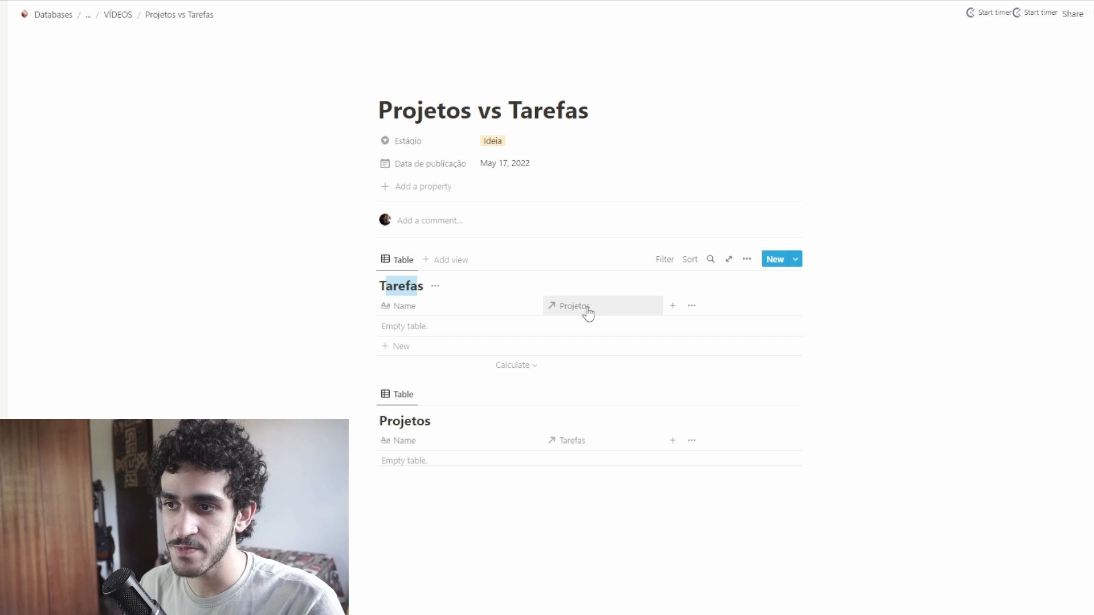
left_click_drag(388, 421, 424, 421)
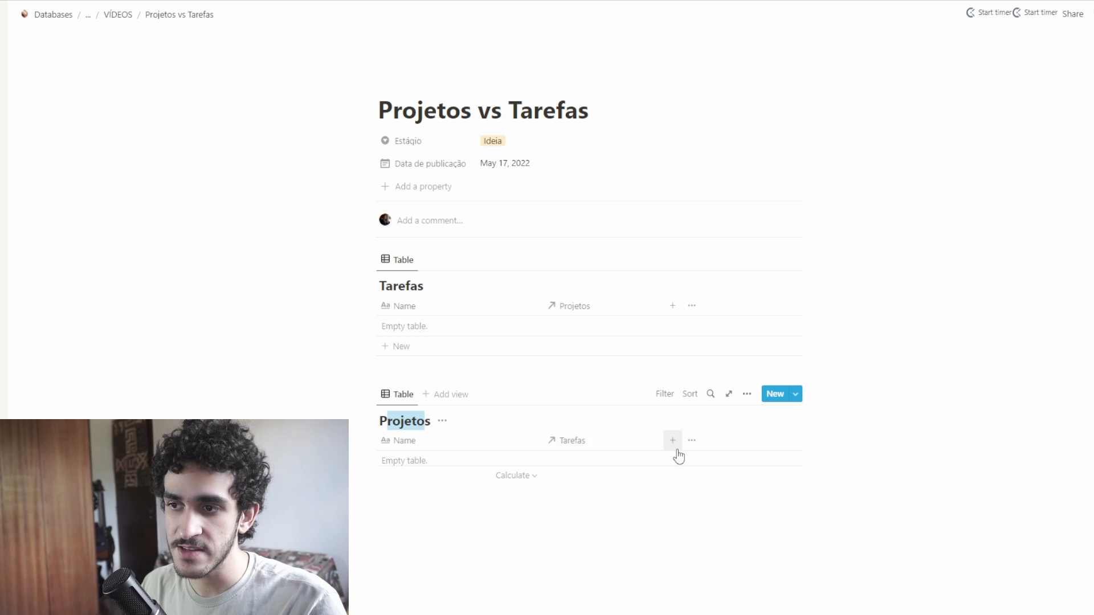
left_click(765, 491)
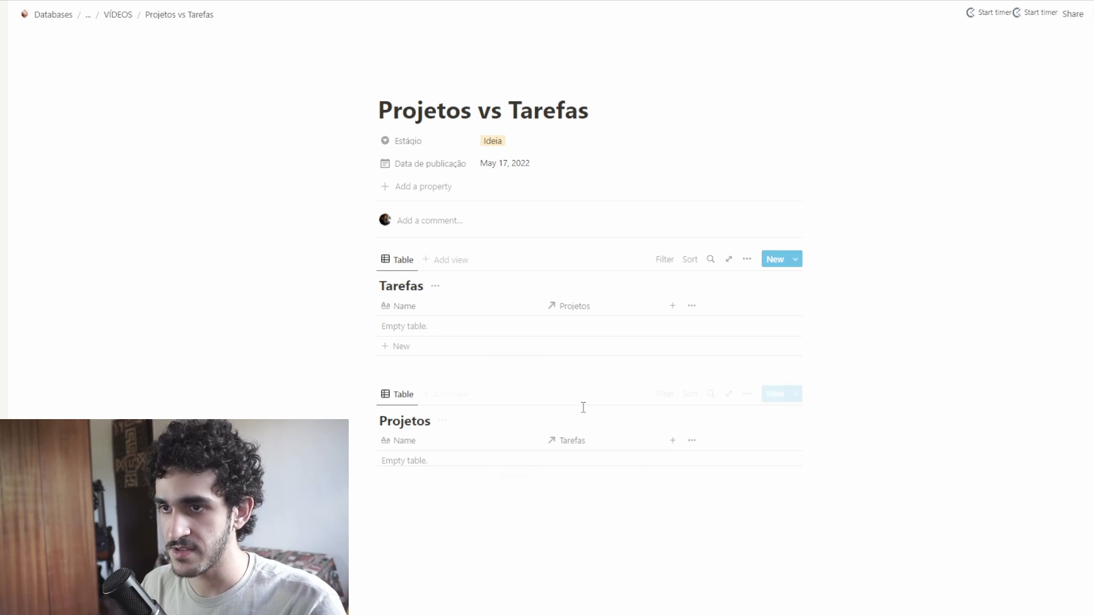
Add a project named Produzir música X to the Projetos table and narrow its Name column to fit
left_click(427, 490)
type("Produzir música X")
key("Return")
left_click_drag(547, 441, 459, 440)
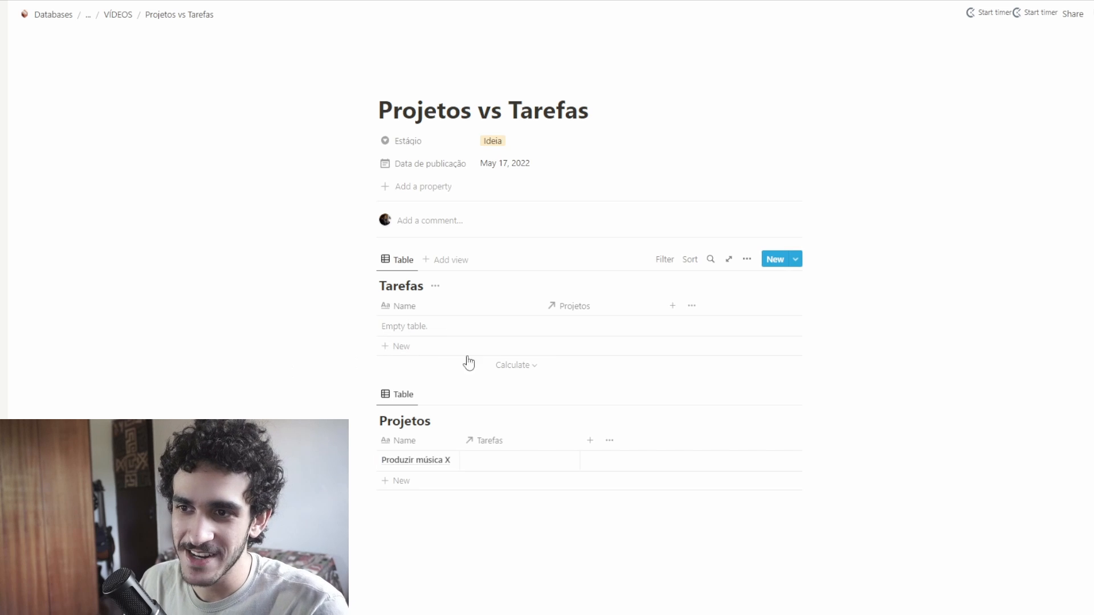
Add three tasks to the Tarefas table: Composição, Gravar and Mixar
left_click(410, 346)
type("Com")
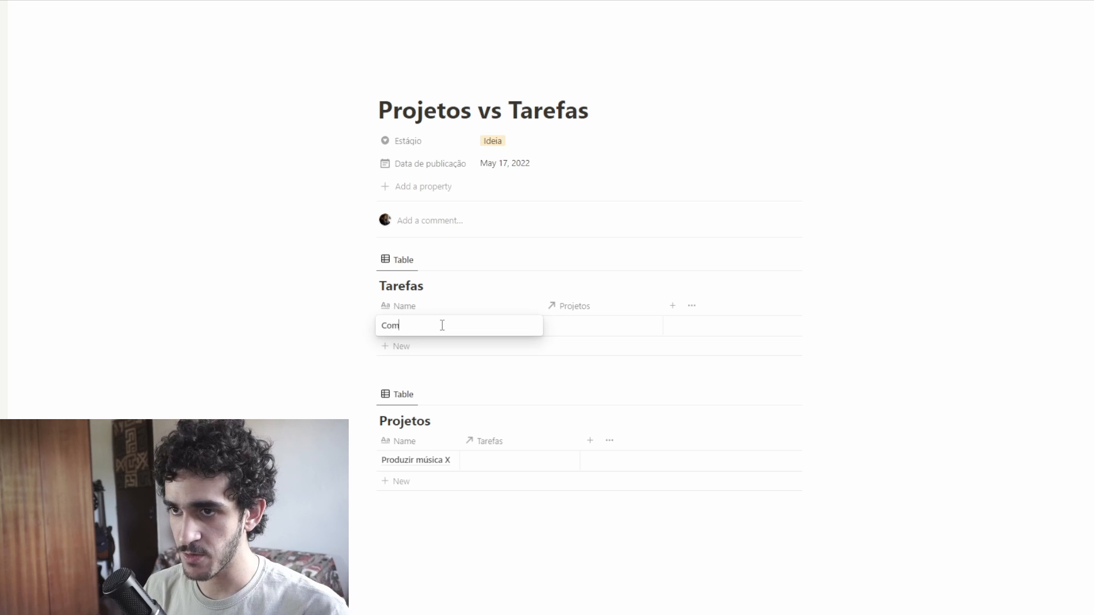
type("porição")
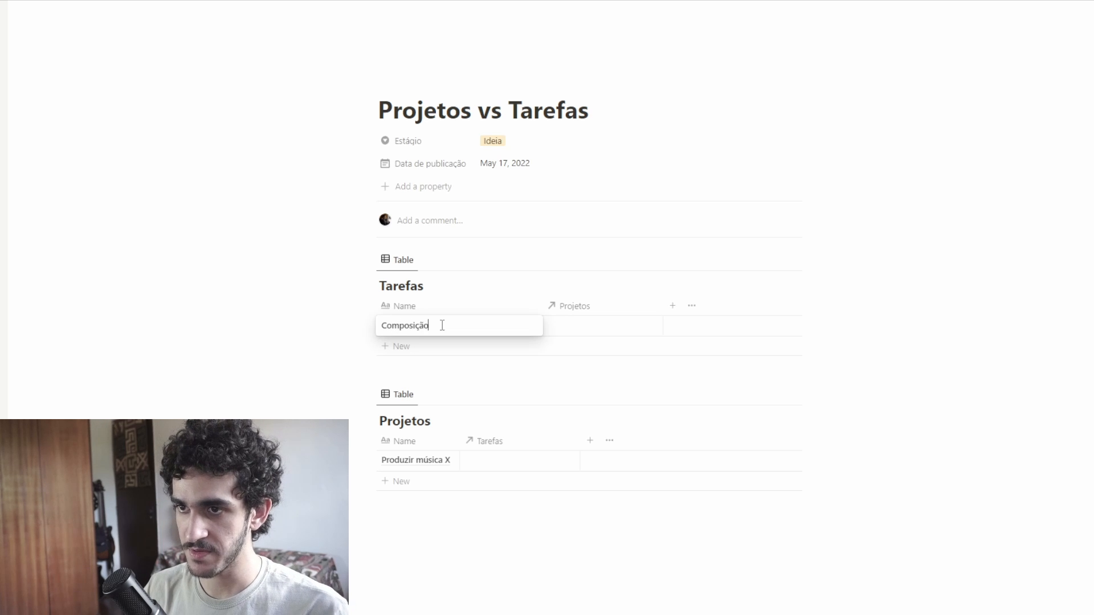
key("Return")
left_click(431, 341)
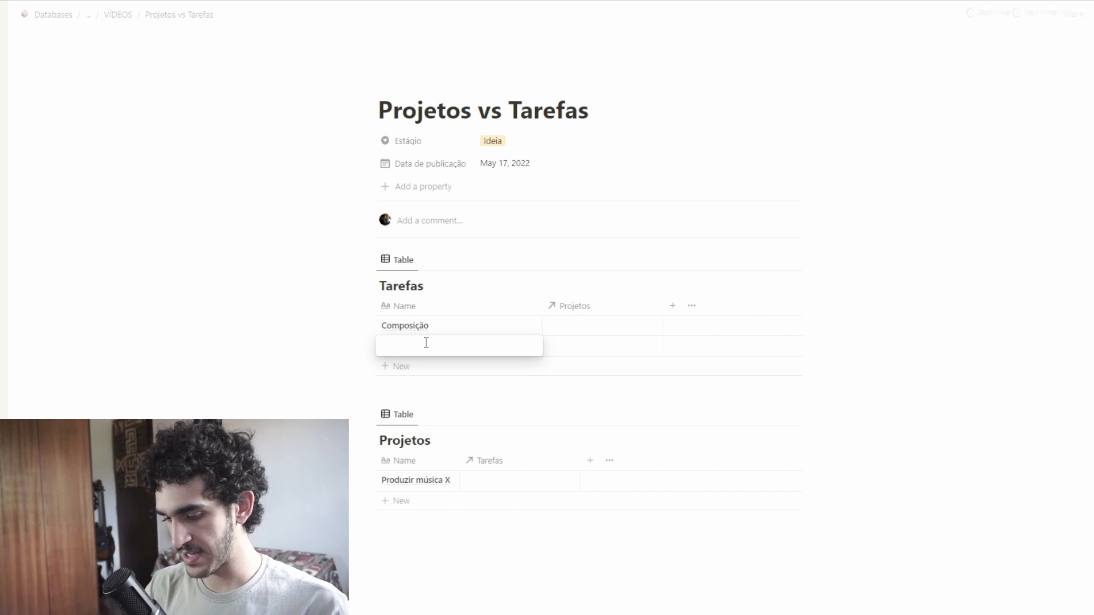
type("Gravar")
left_click(417, 366)
type("M")
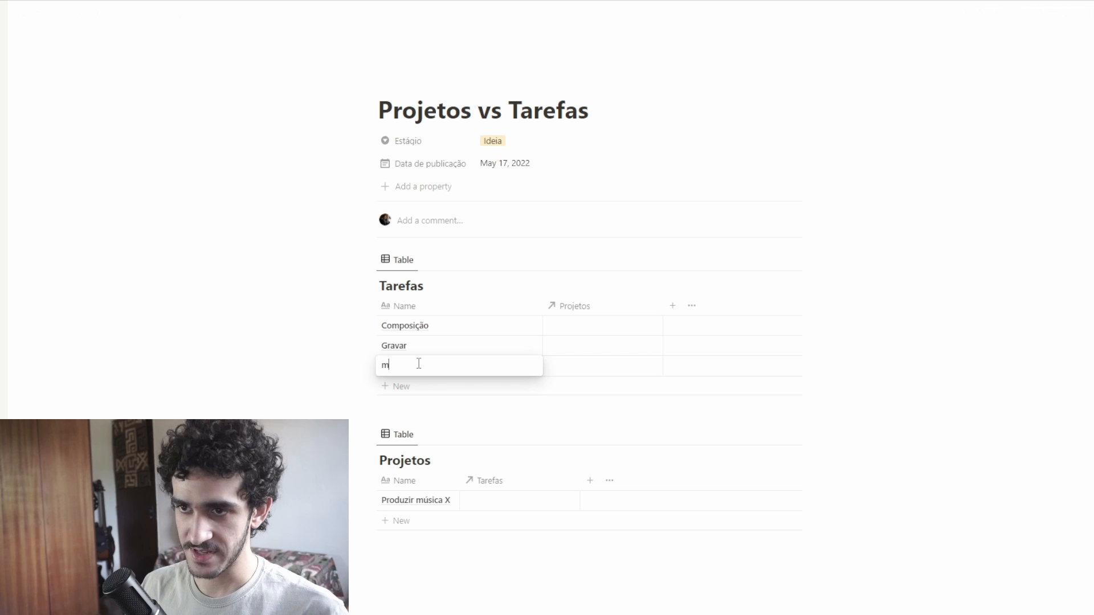
key("BackSpace")
type("Mixar")
key("Return")
Rename the task Gravar as Gravação and the task Mixar as Mixagem
left_click(445, 345)
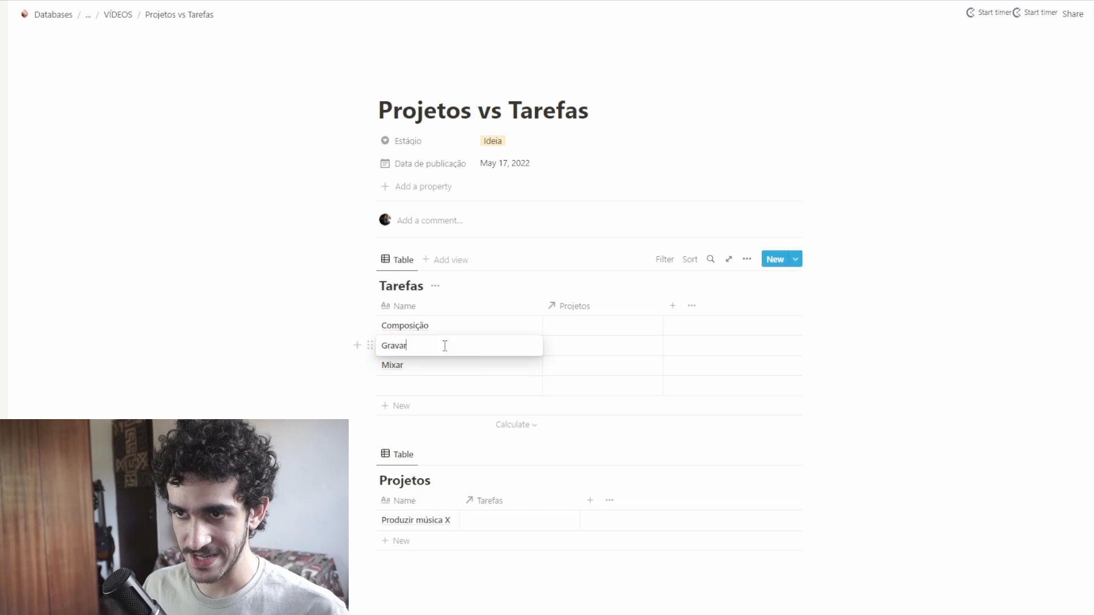
left_click_drag(430, 341, 402, 341)
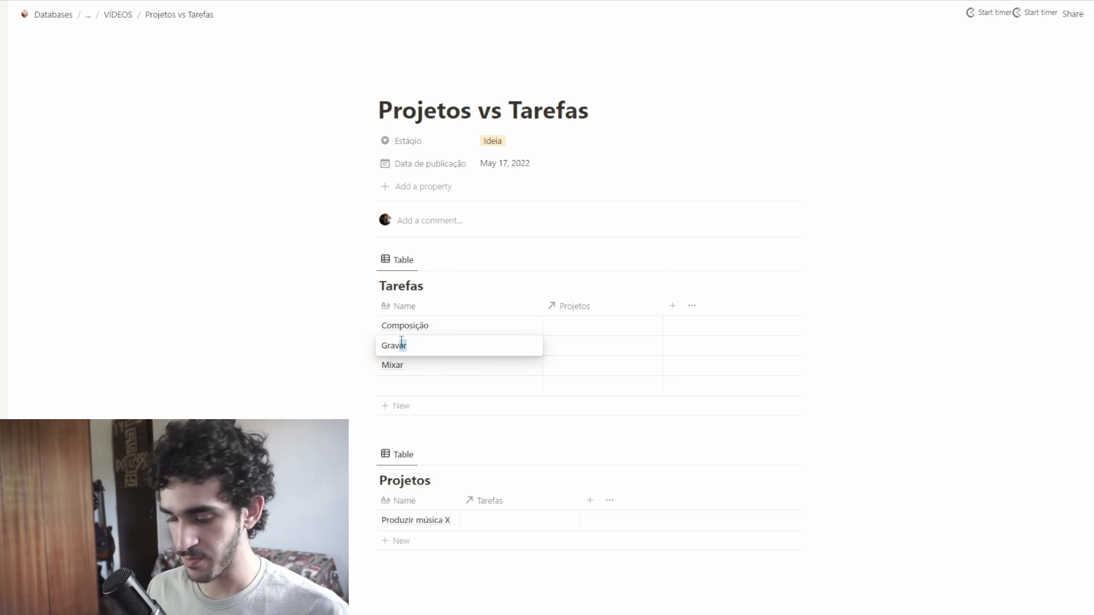
type("ação")
left_click(424, 364)
key("BackSpace")
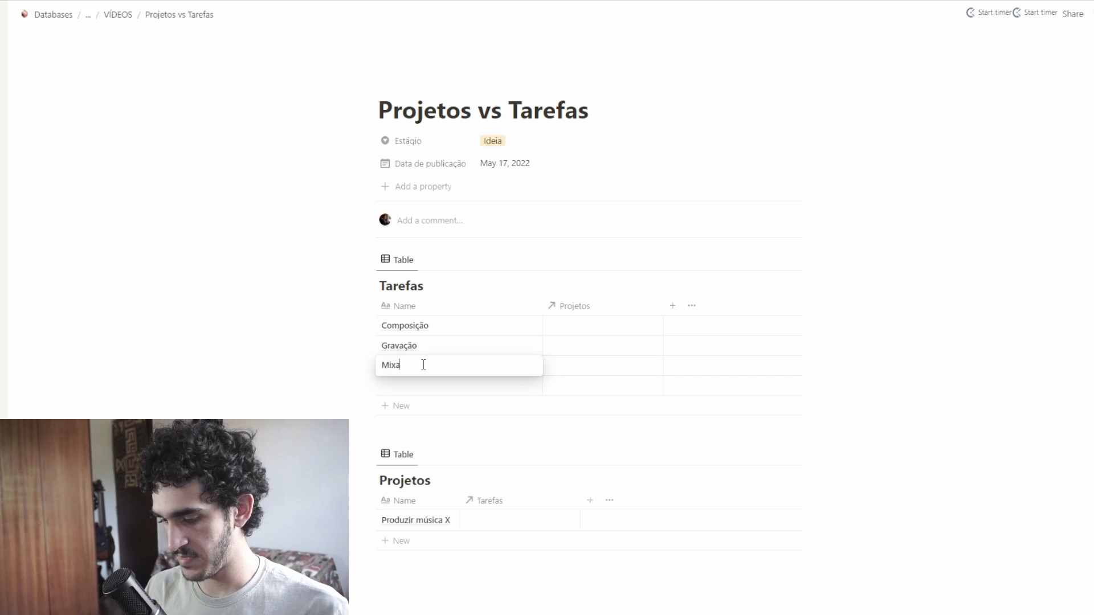
type("gem")
key("Return")
key("Down")
Add the tasks Masterização and Divulgação to the Tarefas table and make its Name column slightly narrower
left_click(422, 384)
type("Msa")
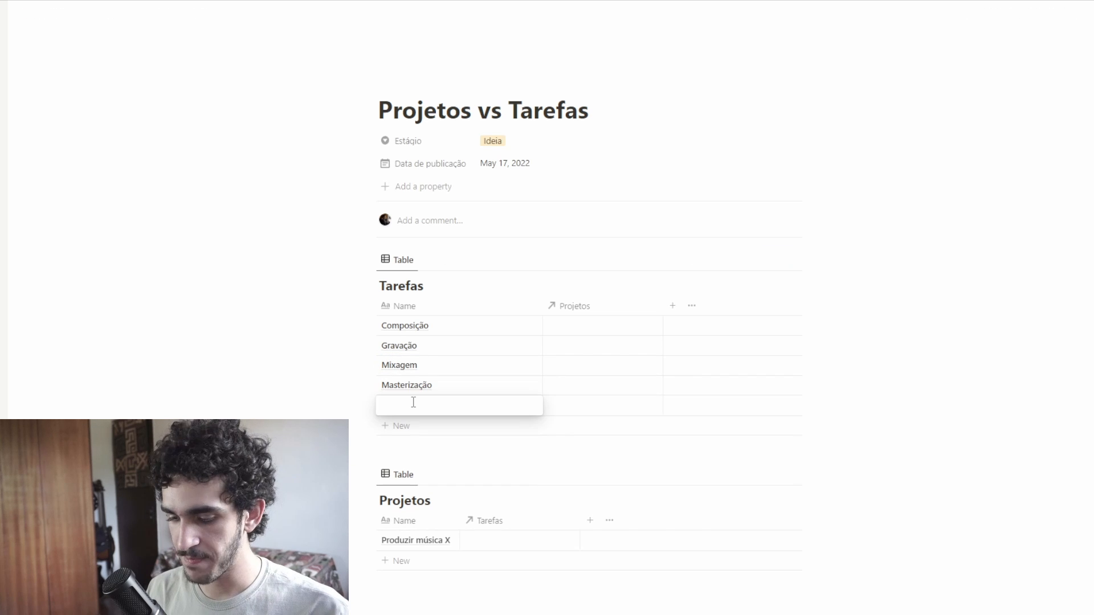
type("Divulgaç")
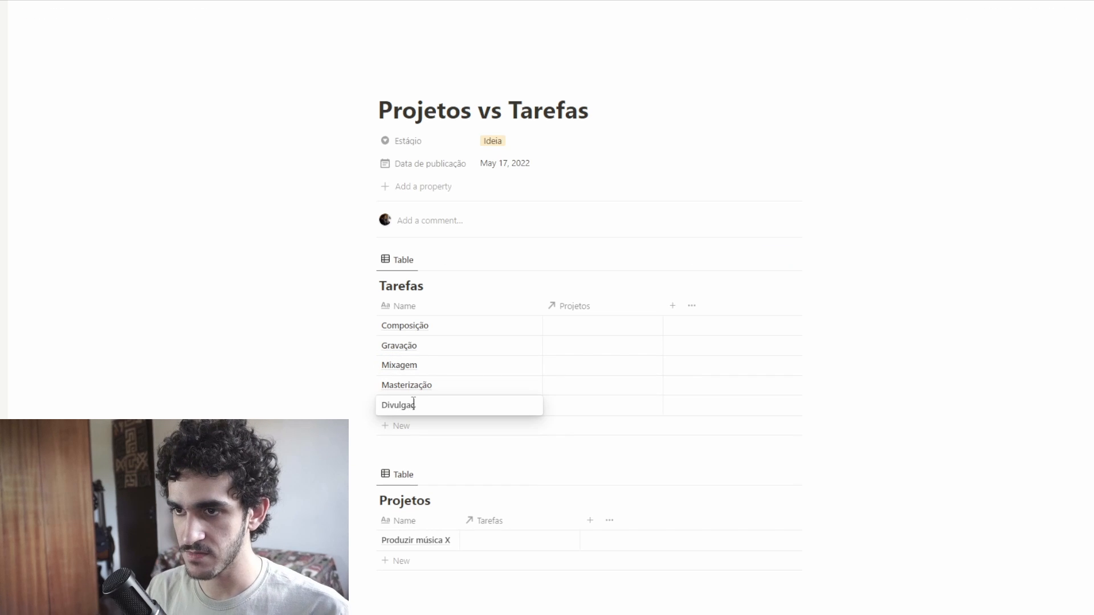
type("ão")
key("Return")
left_click_drag(543, 306, 438, 306)
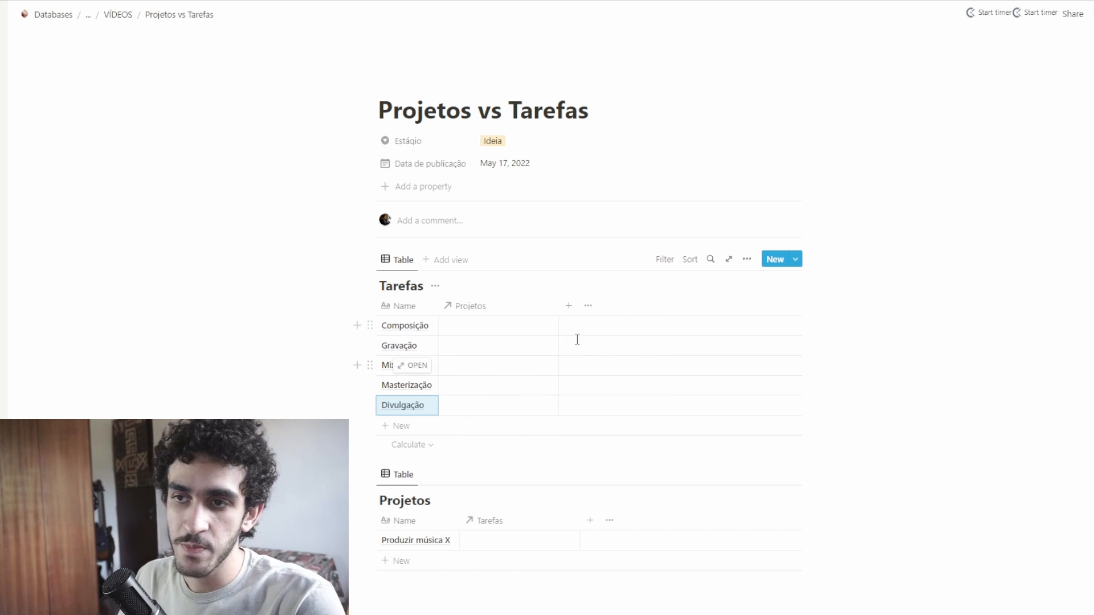
left_click_drag(439, 306, 530, 306)
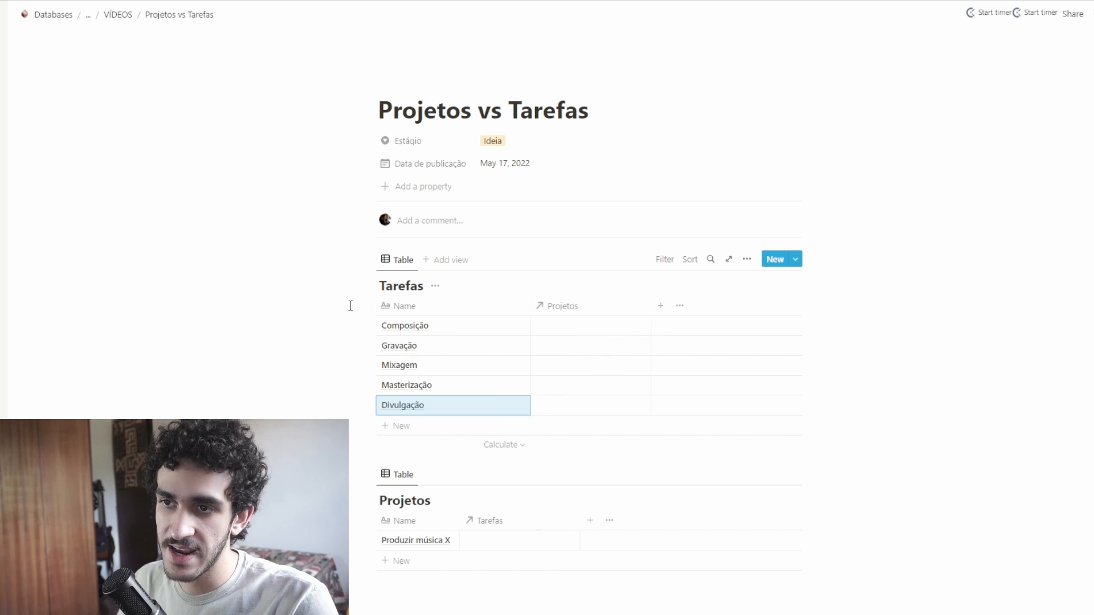
Link the Composição task to the project Produzir música X in its Projetos relation
left_click(581, 329)
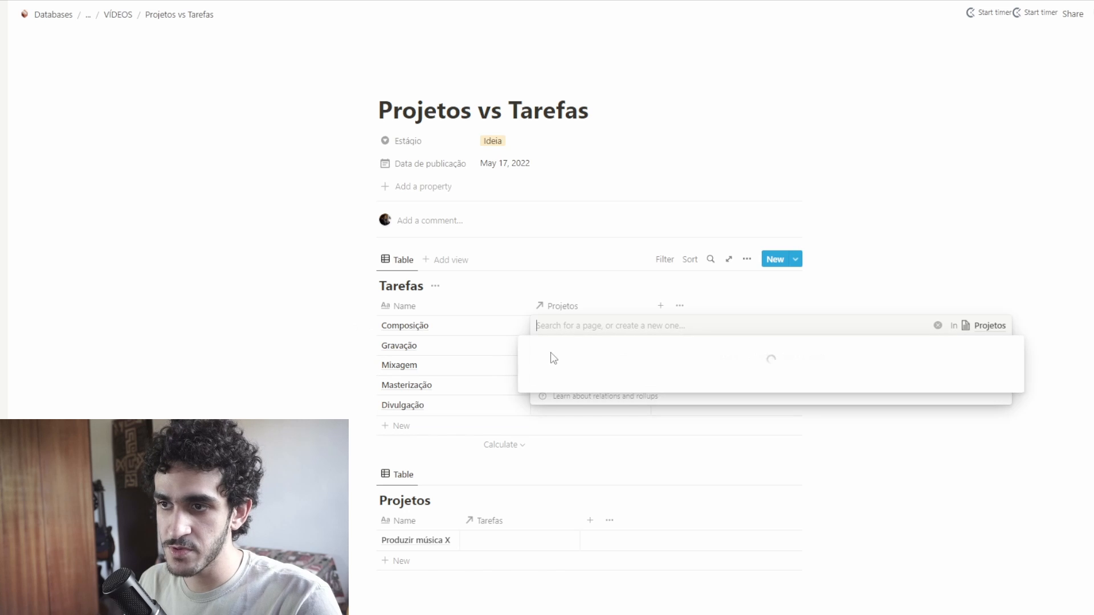
left_click(605, 368)
left_click(627, 270)
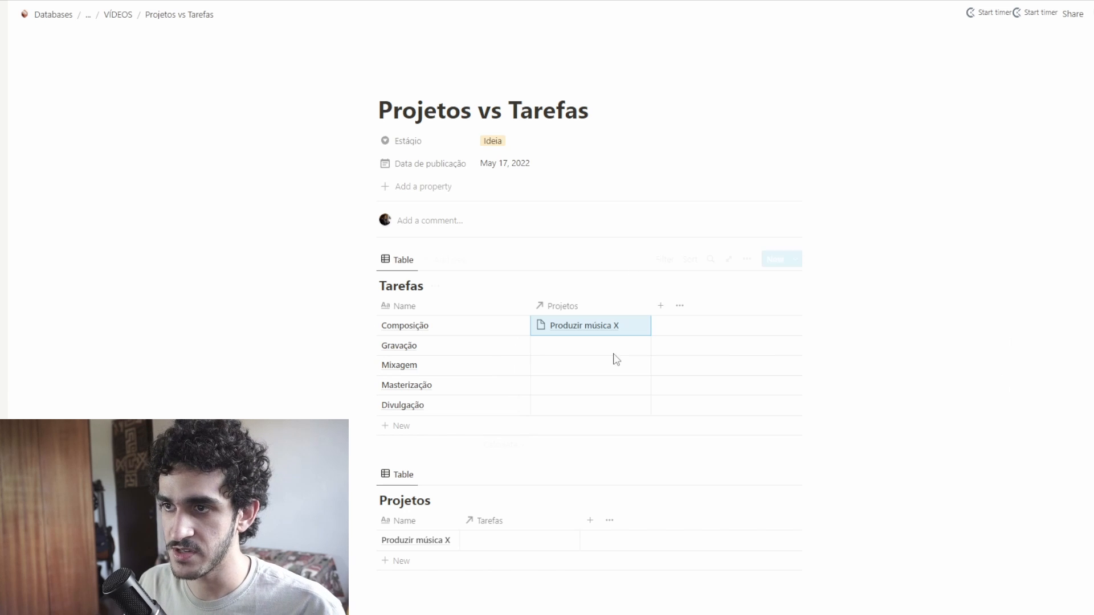
Paste the Produzir música X relation into Gravação, Mixagem, Masterização and Divulgação, and slightly narrow the Projetos column
key("Down")
key("ctrl+v")
key("Down")
key("ctrl+v")
key("Down")
key("ctrl+v")
key("Down")
key("ctrl+v")
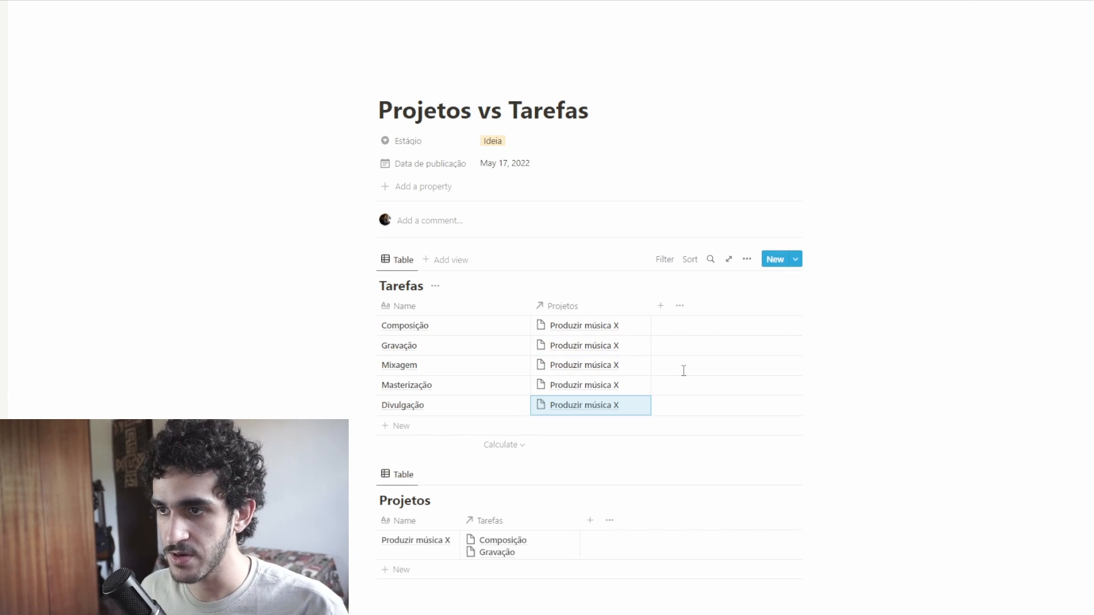
left_click_drag(652, 308, 639, 308)
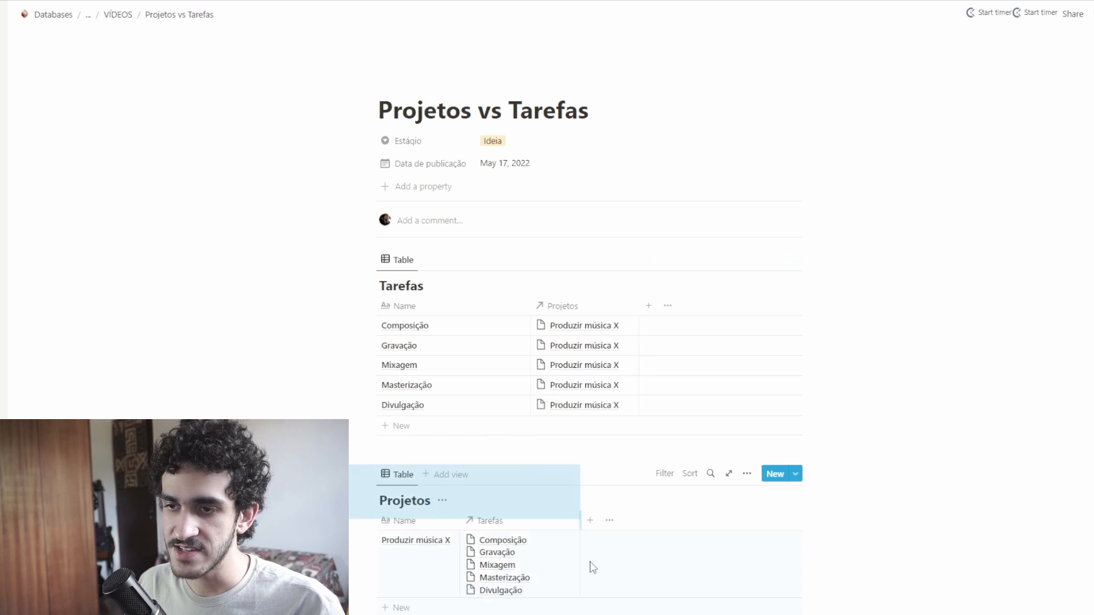
left_click_drag(593, 567, 548, 551)
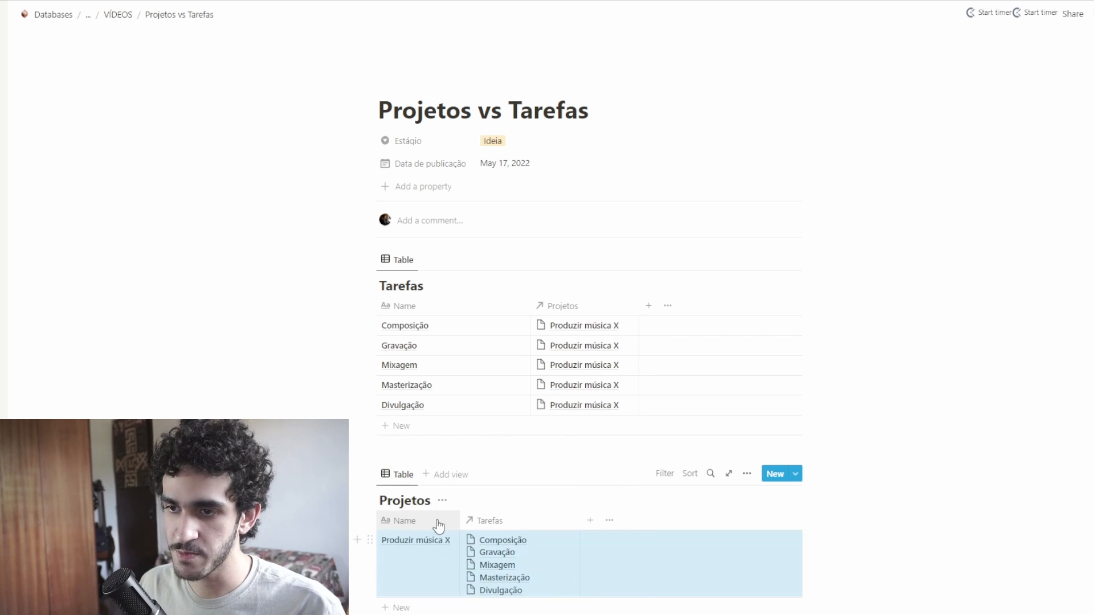
left_click(972, 413)
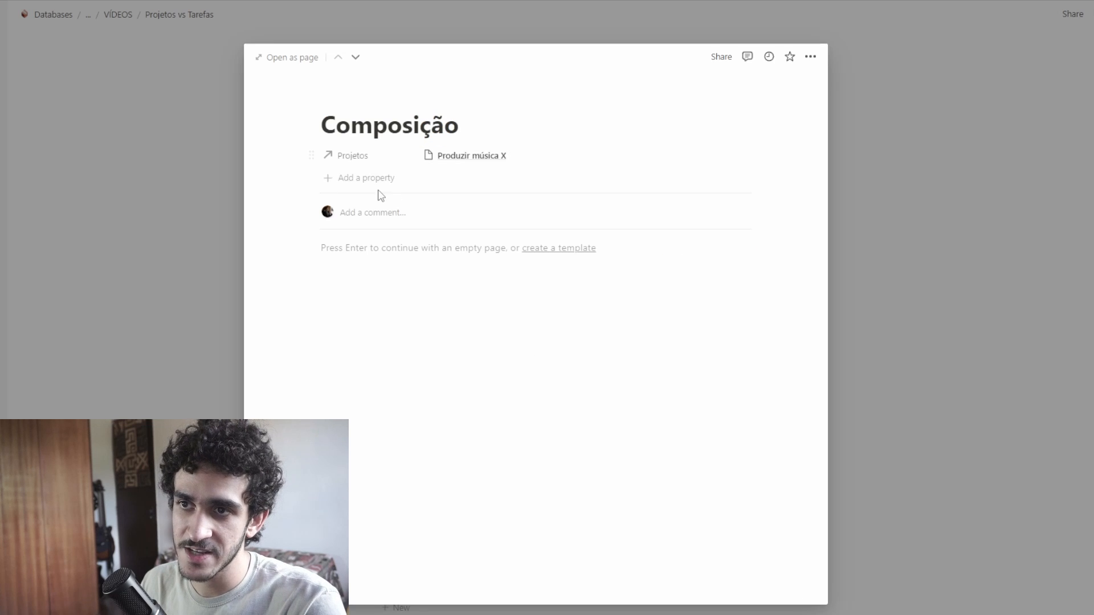
left_click(839, 265)
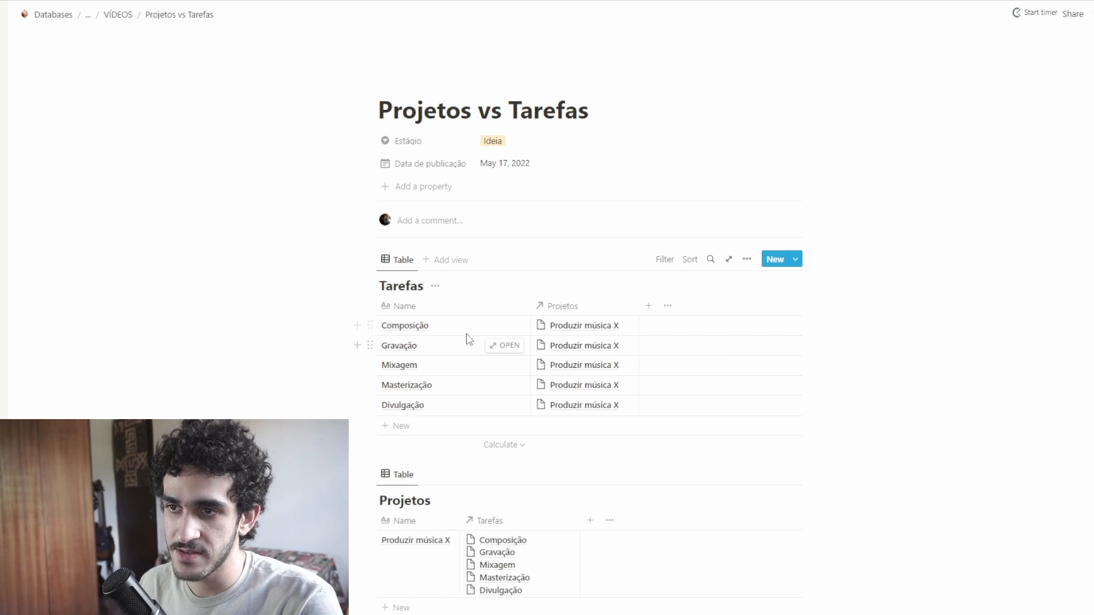
Open the Composição task and add a date property named Data
left_click(514, 325)
left_click(376, 183)
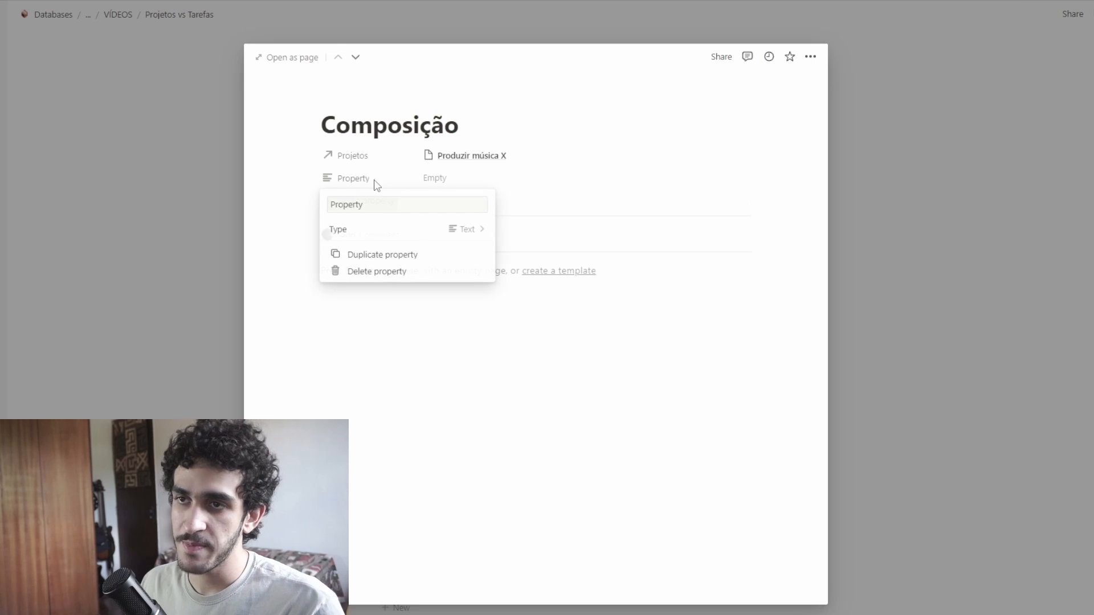
left_click(390, 205)
key("ctrl+a")
type("Data")
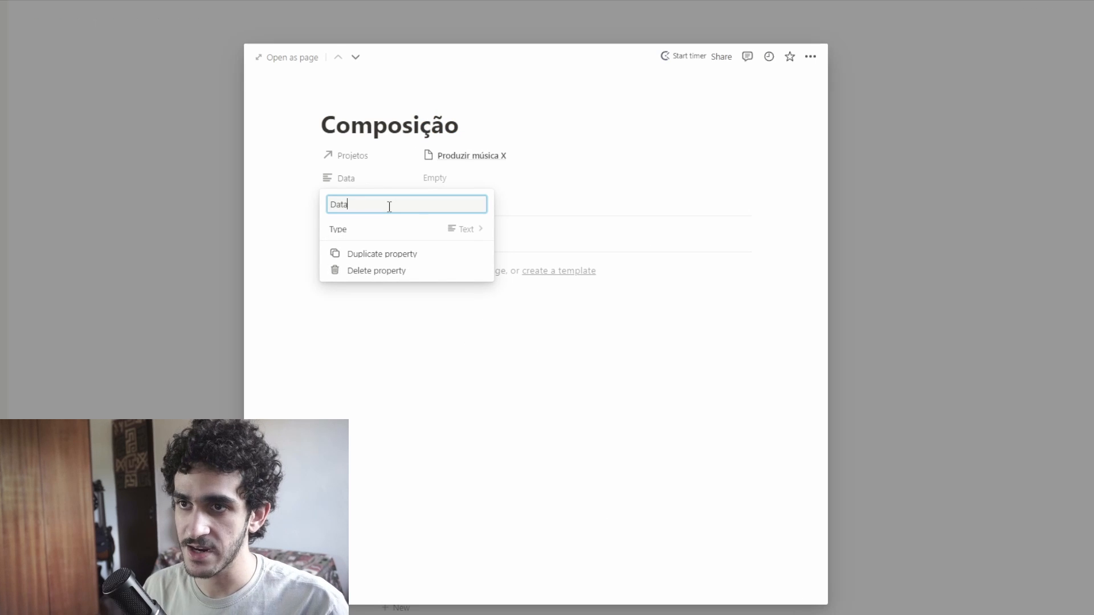
left_click(425, 229)
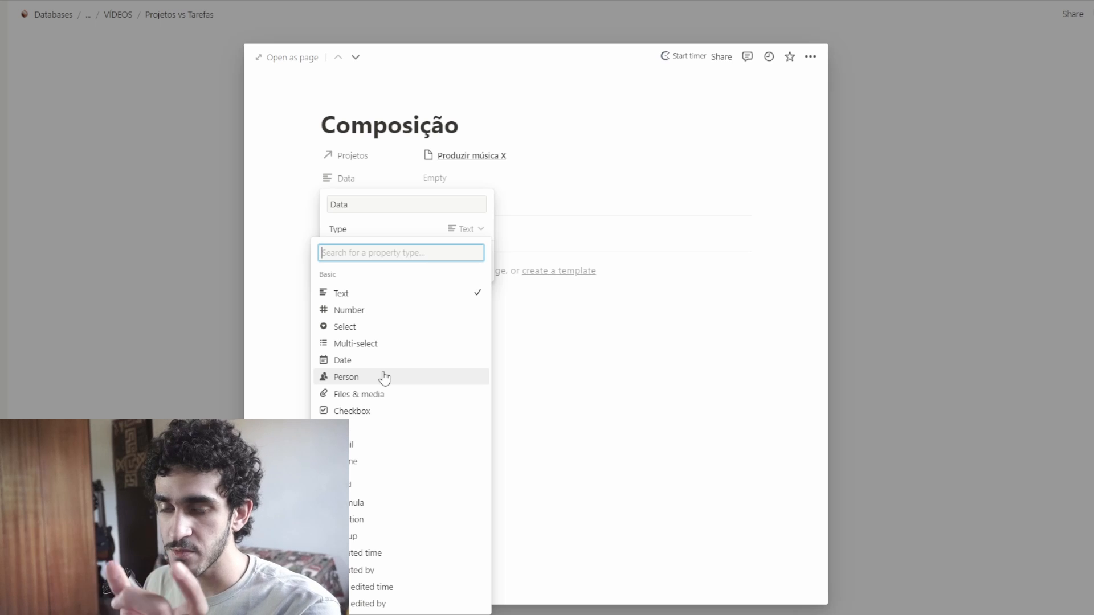
left_click(343, 360)
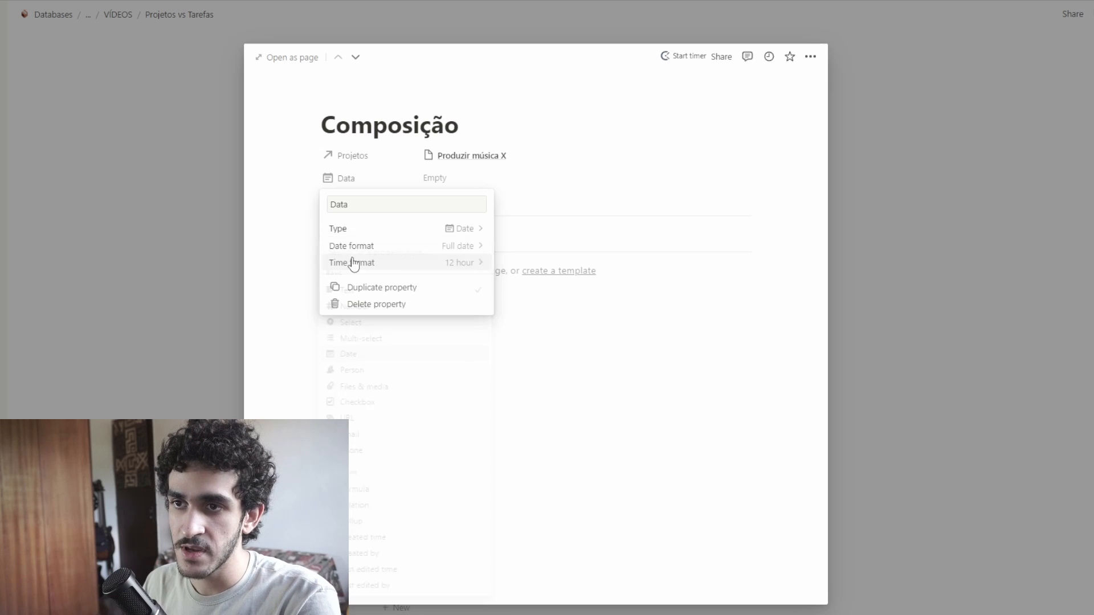
left_click(457, 232)
left_click(392, 230)
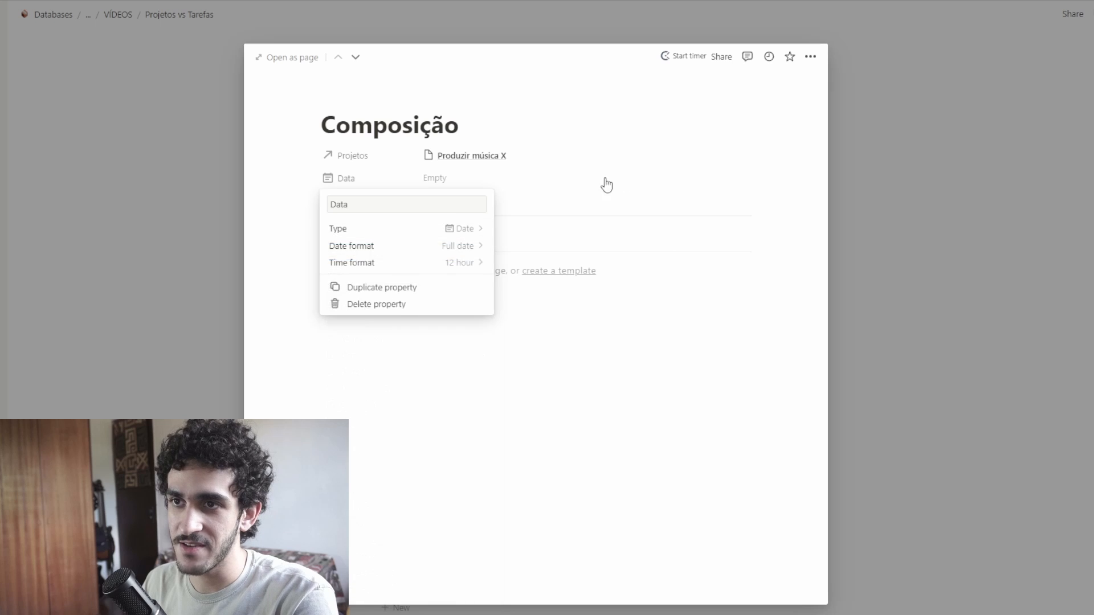
left_click(606, 185)
Set Composição's Data to the range May 15, 2022 → May 21, 2022
left_click(484, 177)
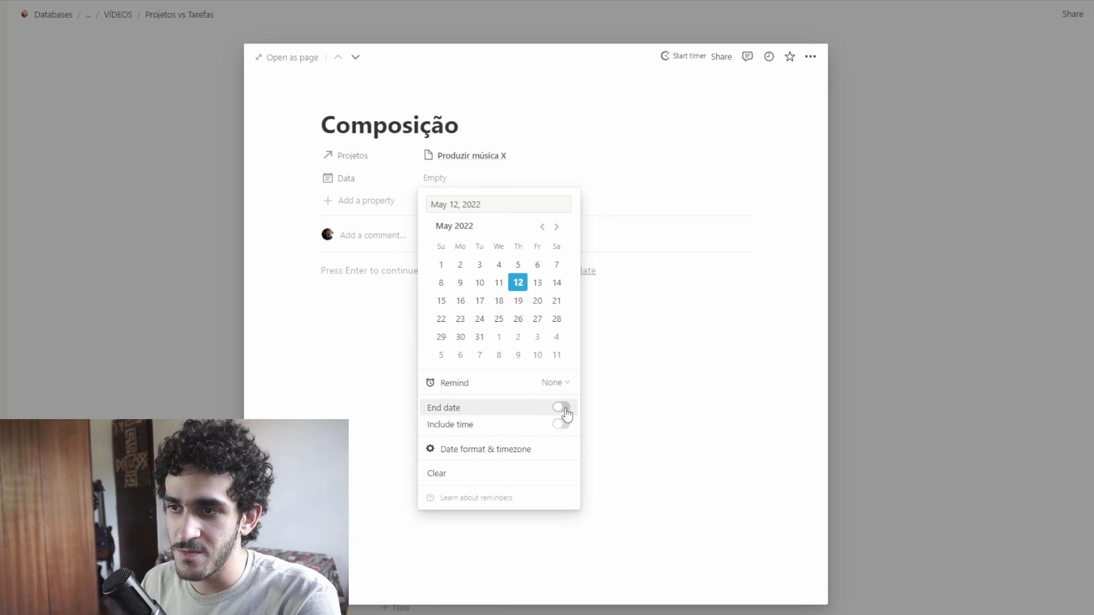
left_click(561, 408)
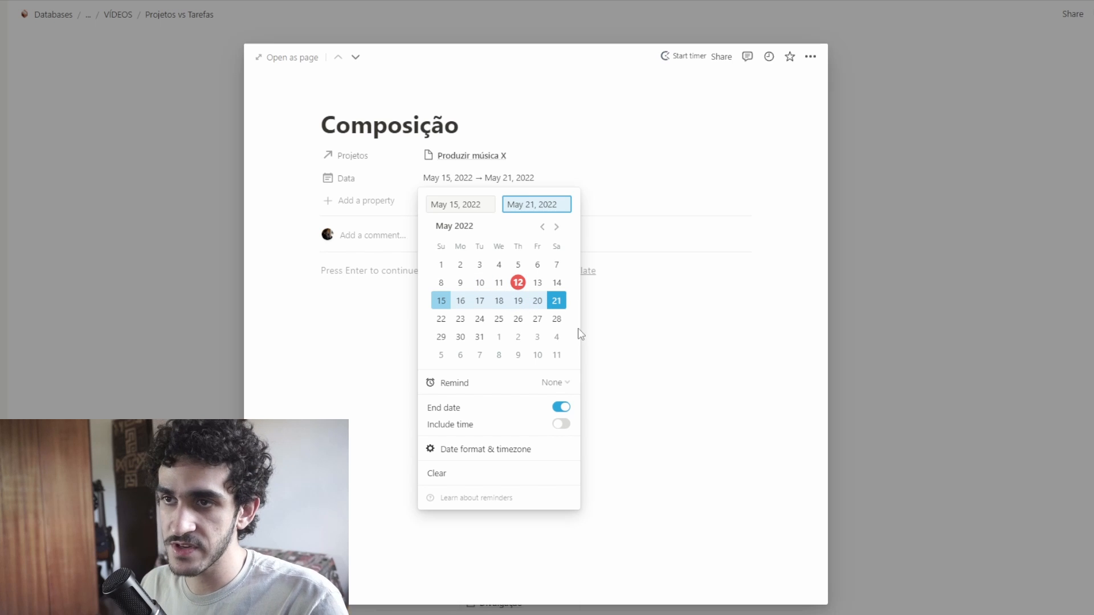
left_click(641, 326)
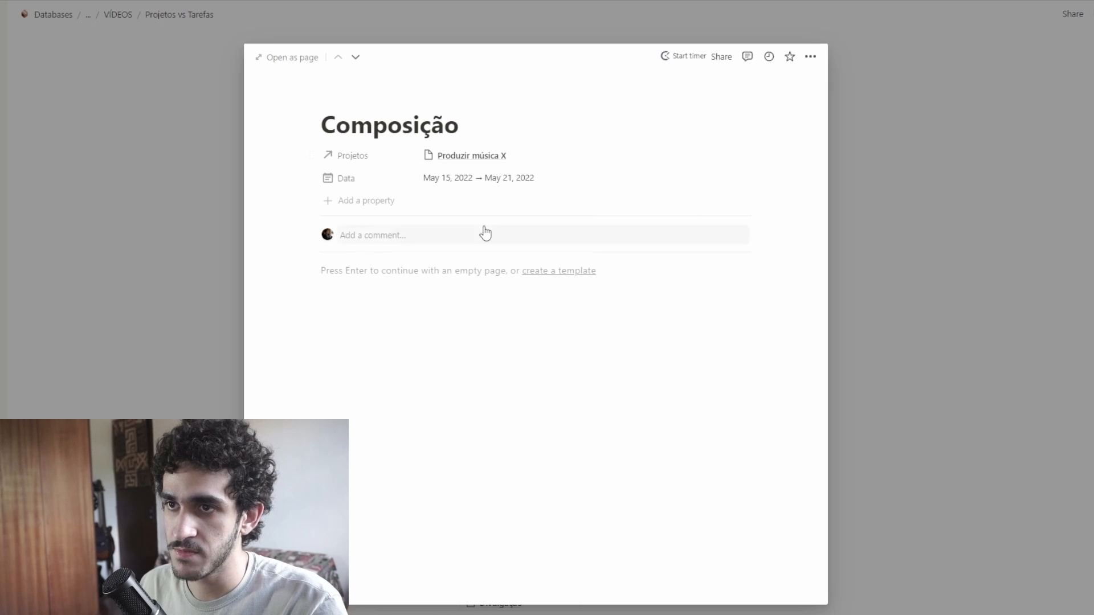
Add a checkbox property named Feito to the task and tick it for Composição
left_click(355, 205)
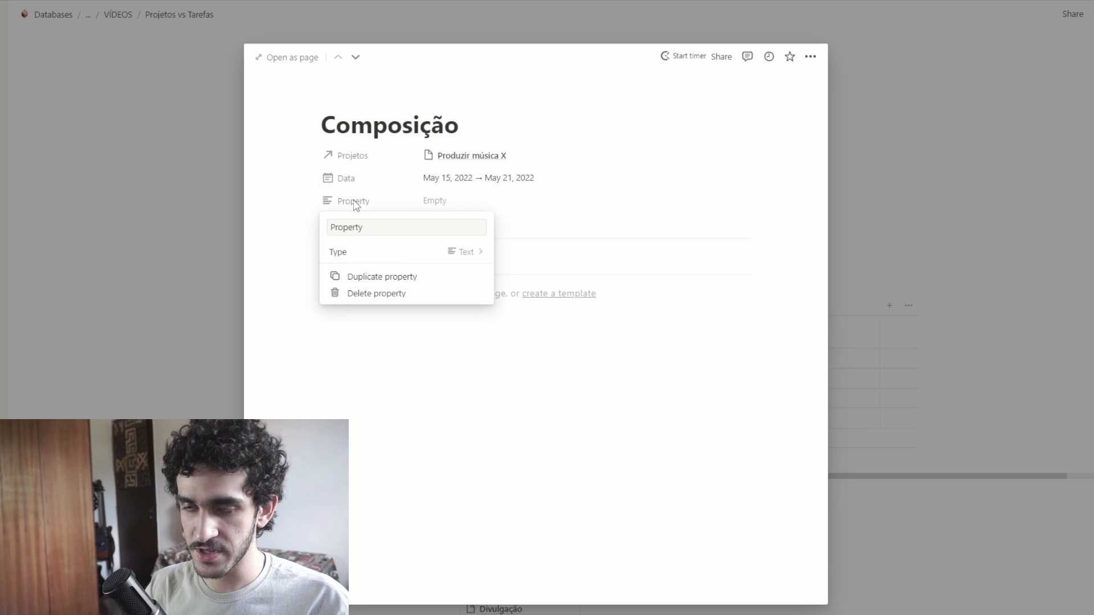
left_click(382, 224)
double_click(381, 225)
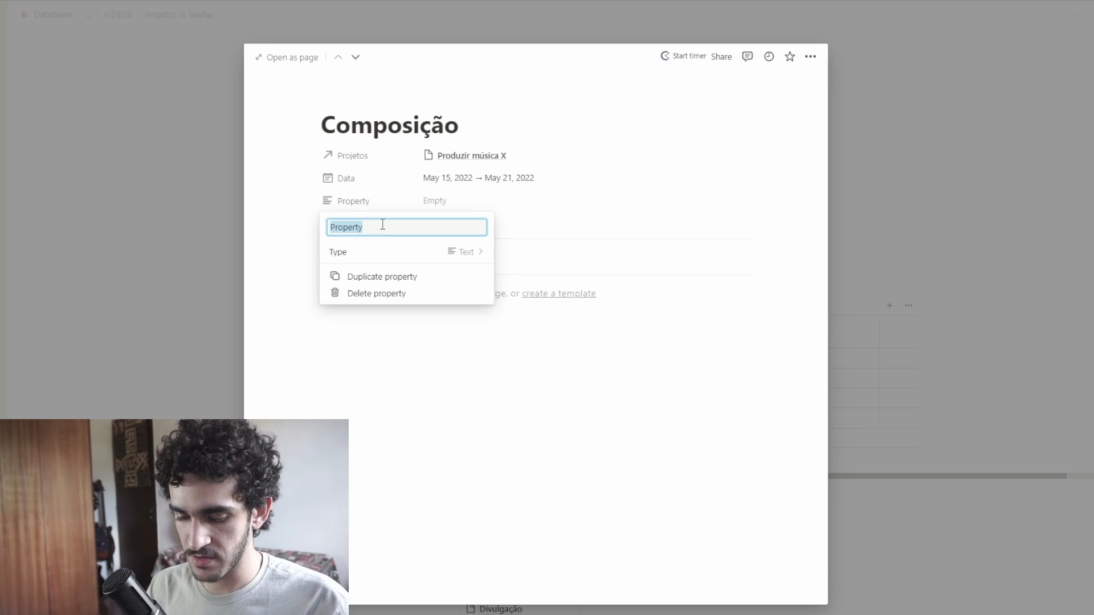
type("Feito")
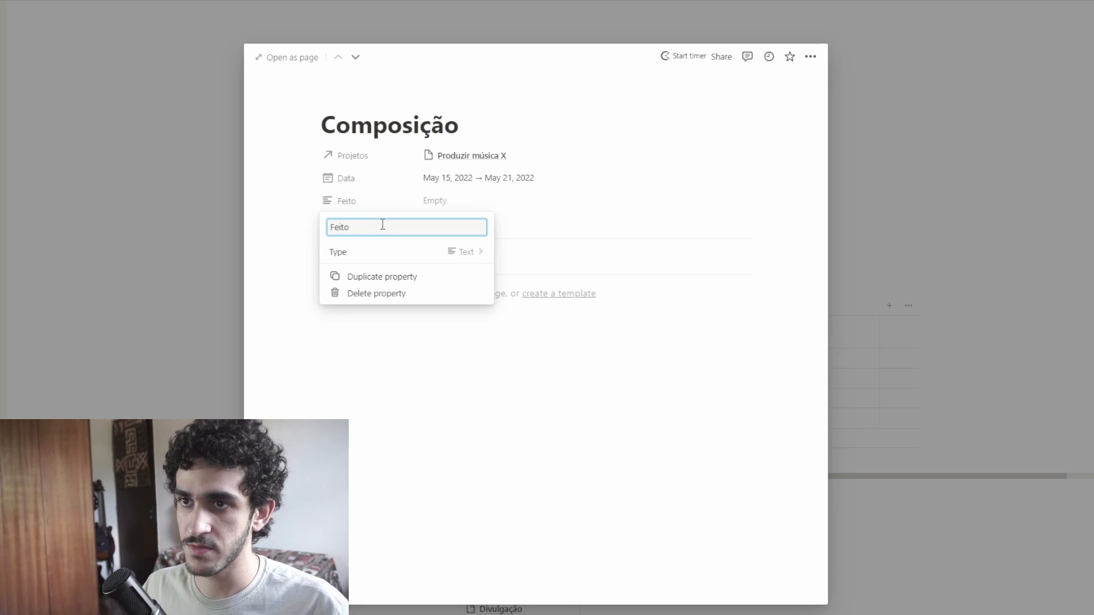
left_click(406, 251)
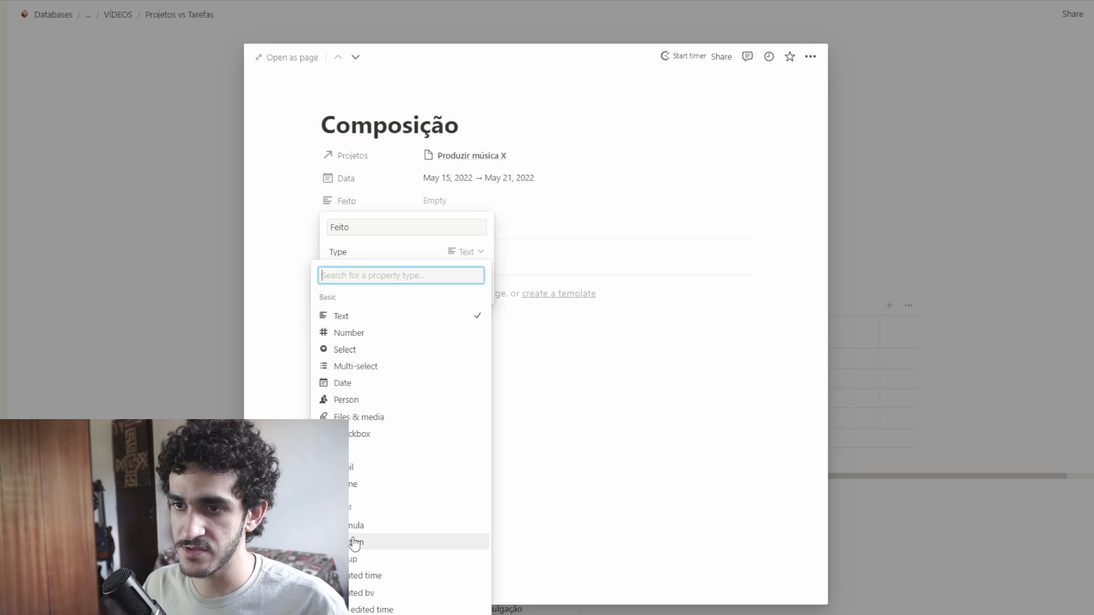
left_click(358, 436)
left_click(428, 202)
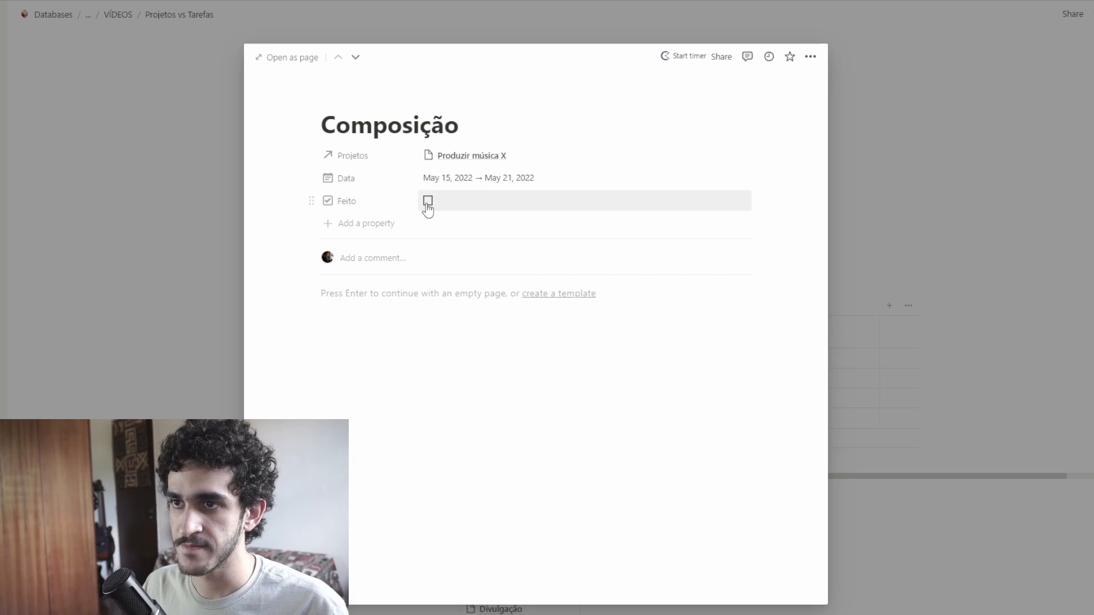
left_click(428, 202)
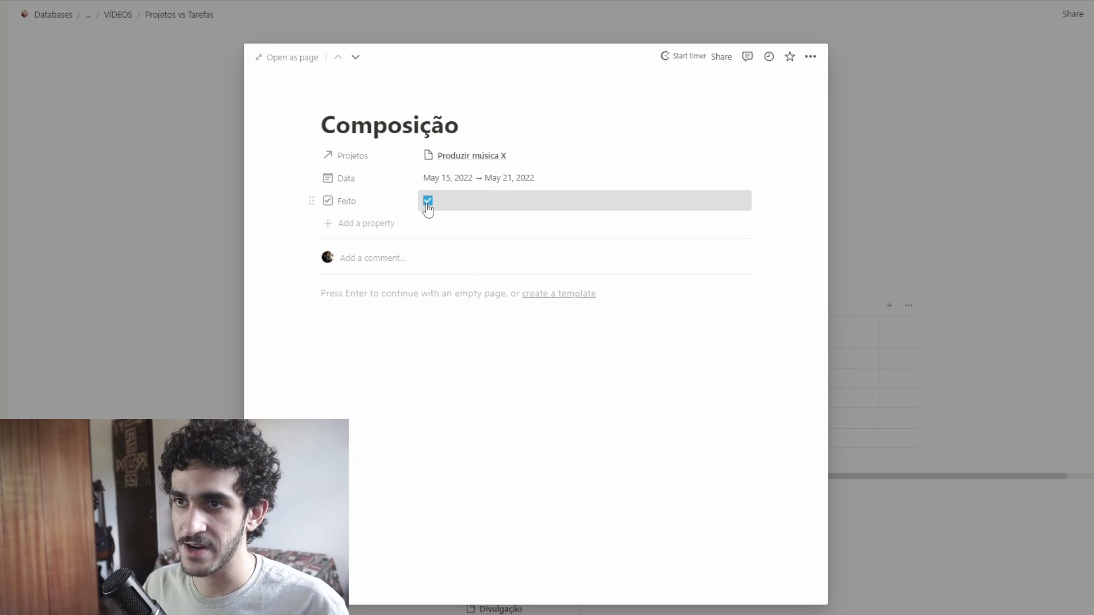
left_click(1085, 244)
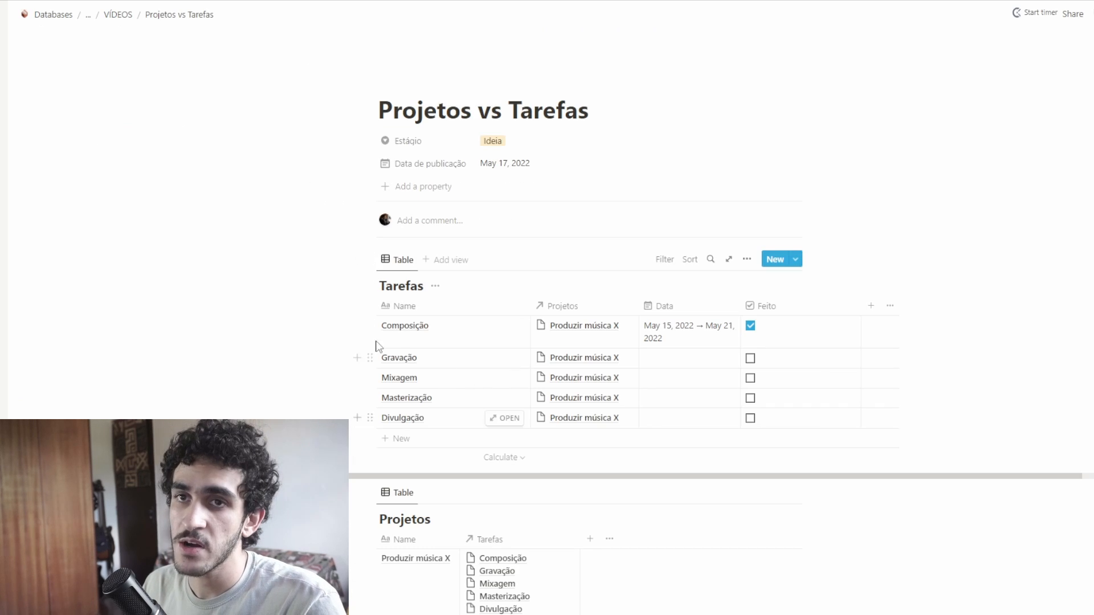
Set the Data of Gravação to May 22, 2022 and of Mixagem to May 23 → May 28, 2022
left_click(683, 358)
left_click(662, 177)
left_click(660, 379)
left_click(681, 198)
left_click(782, 286)
left_click(777, 198)
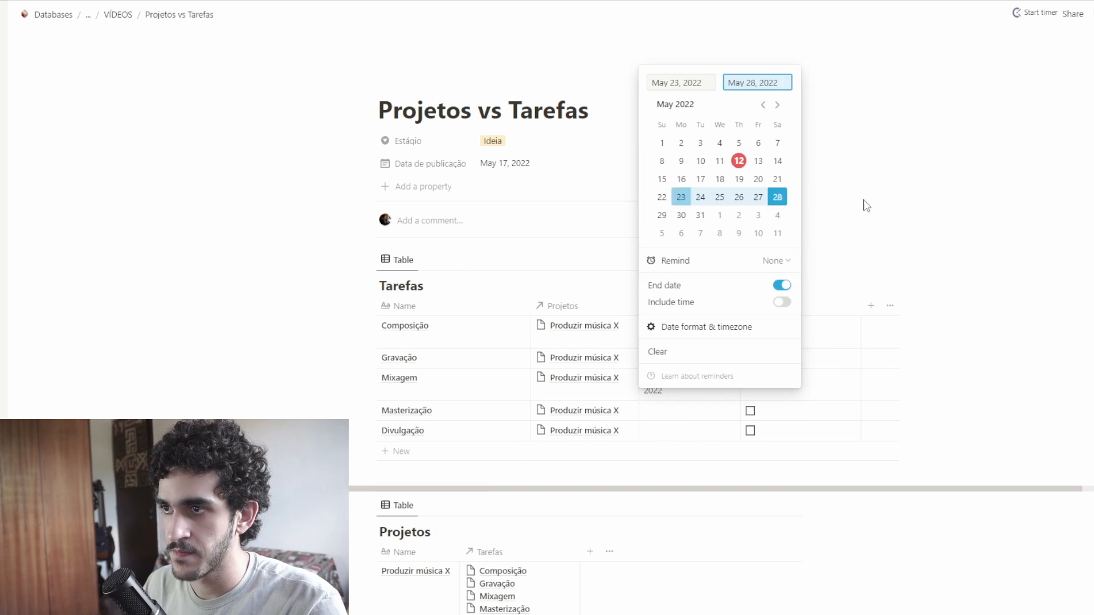
Set the Data of Masterização to May 29, 2022 and of Divulgação to May 30 → June 4, 2022
left_click(678, 411)
left_click(662, 248)
left_click(870, 286)
left_click(678, 432)
left_click(681, 267)
left_click(782, 338)
left_click(777, 267)
left_click(837, 276)
Untick Feito for Composição and move the Feito column to the front of the Tarefas table
left_click(750, 326)
left_click_drag(860, 306, 393, 310)
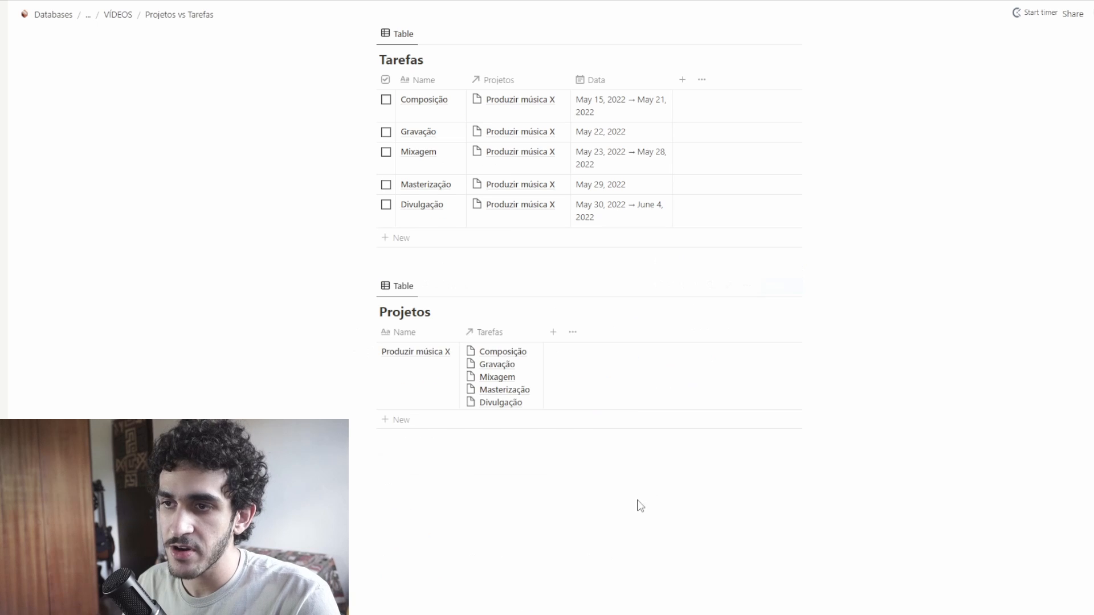
left_click_drag(576, 528, 483, 405)
left_click(972, 352)
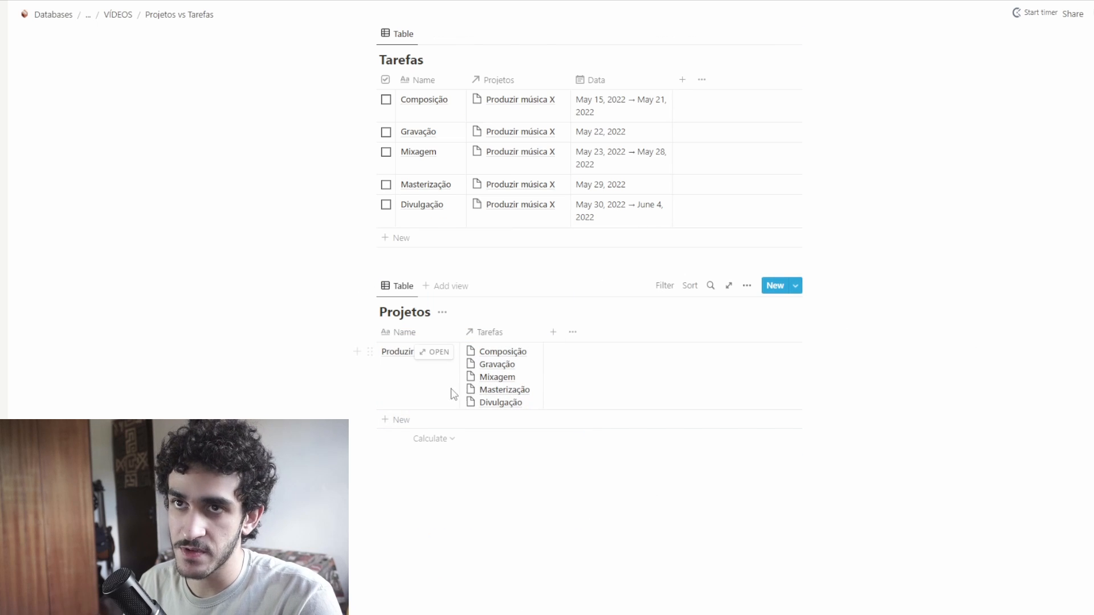
Add a date property named Data de Início to the Projetos table and narrow its column
left_click(555, 335)
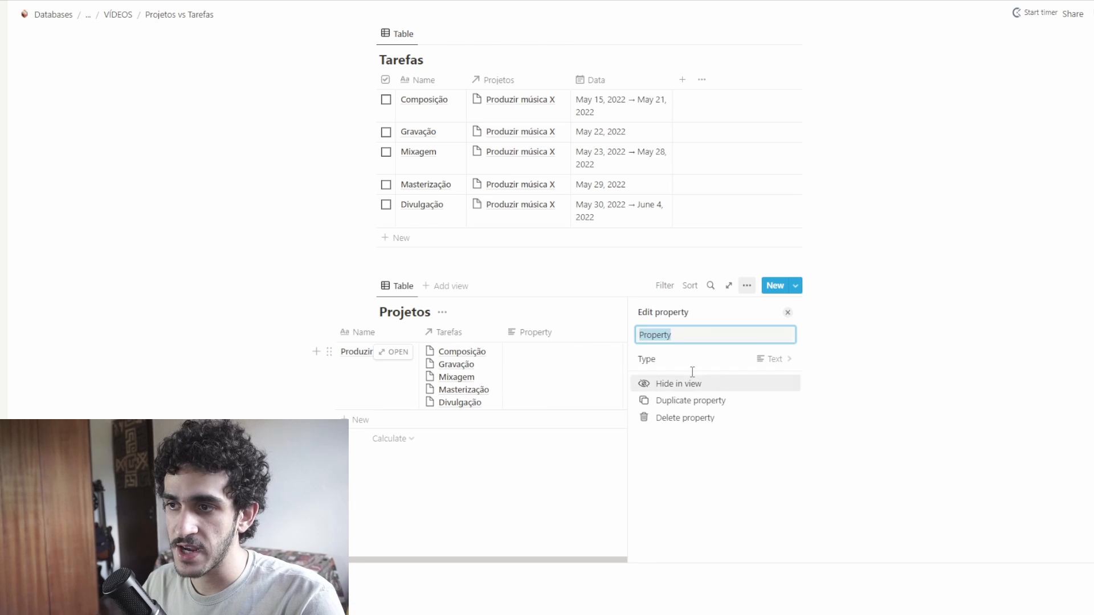
left_click(706, 360)
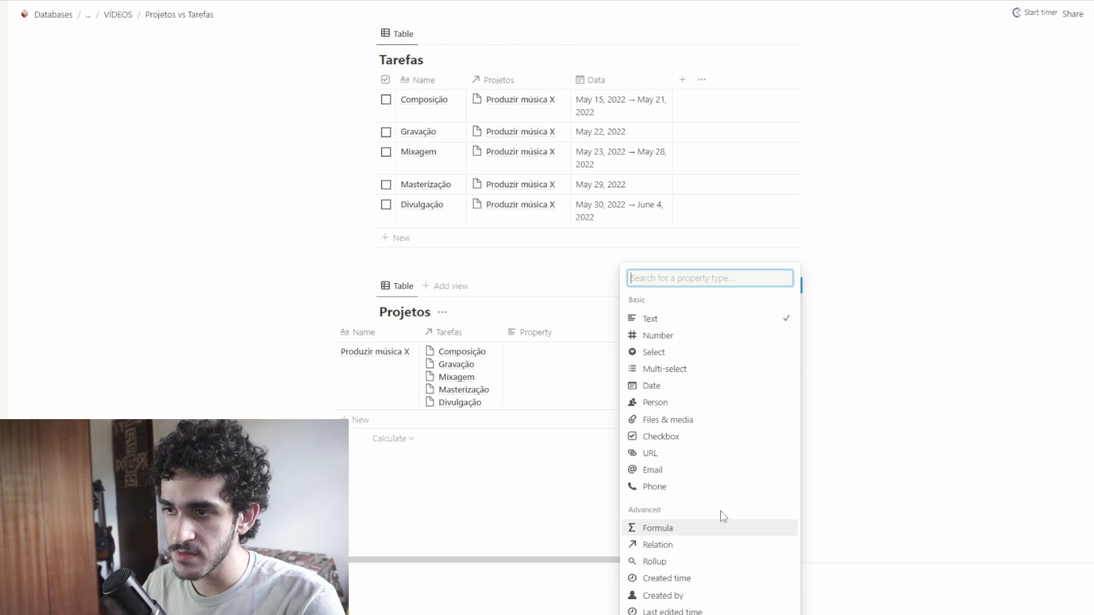
left_click(681, 386)
double_click(686, 335)
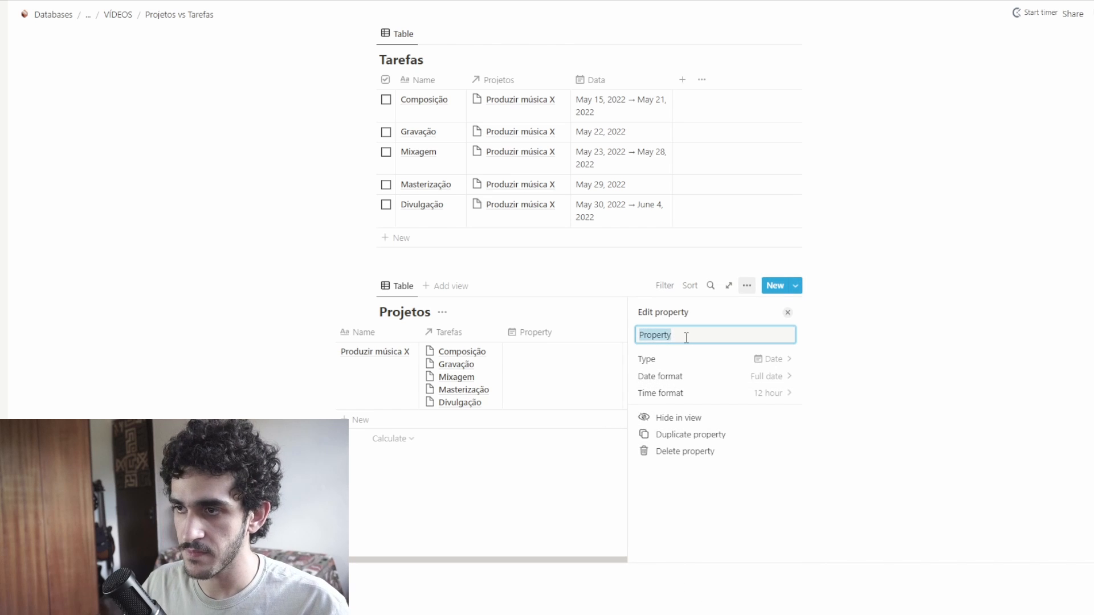
type("Data de In")
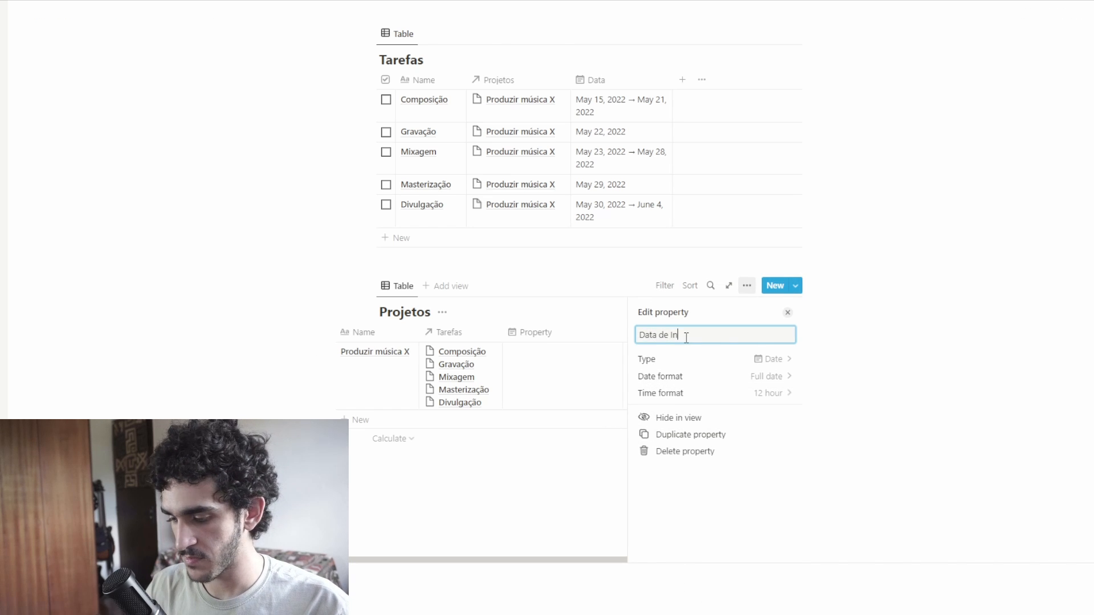
type("ício")
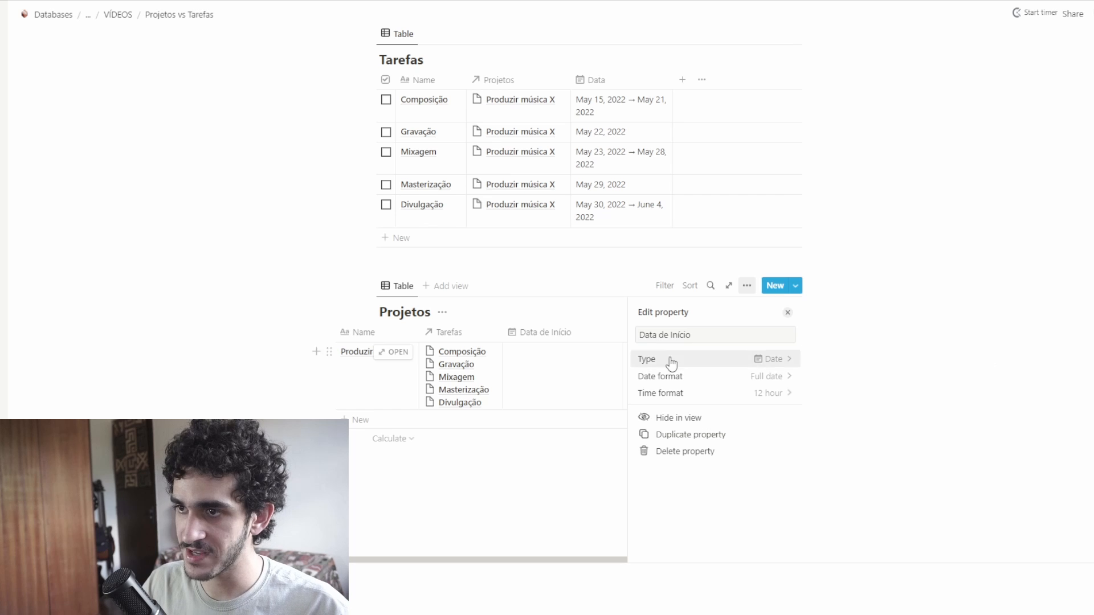
key("Escape")
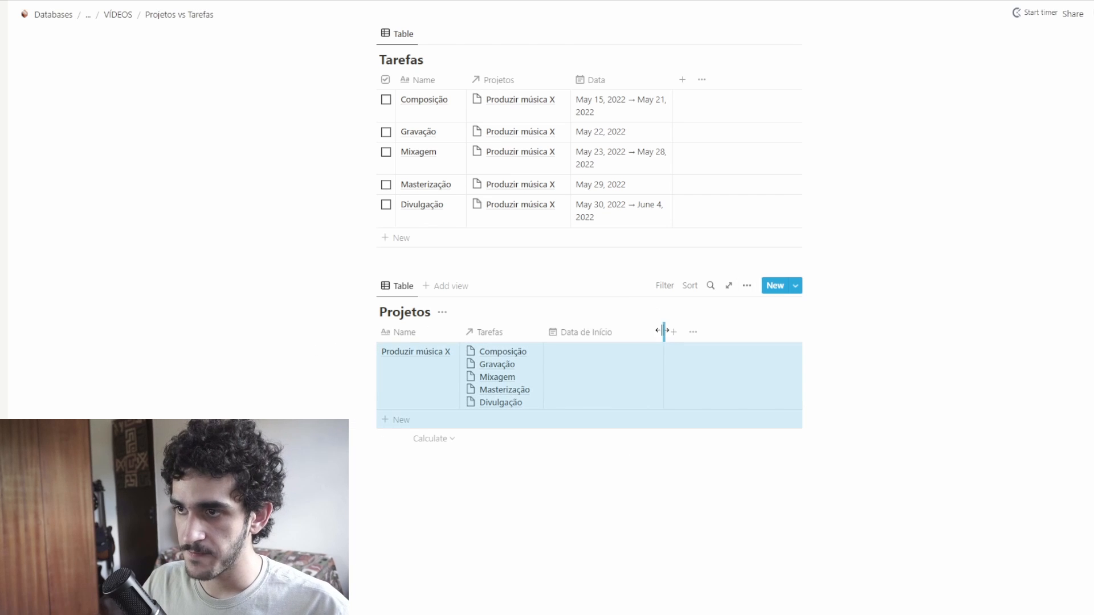
left_click_drag(661, 336, 630, 330)
Add a date property named Data de fim to the Projetos table and narrow both date columns
left_click(642, 332)
type("D")
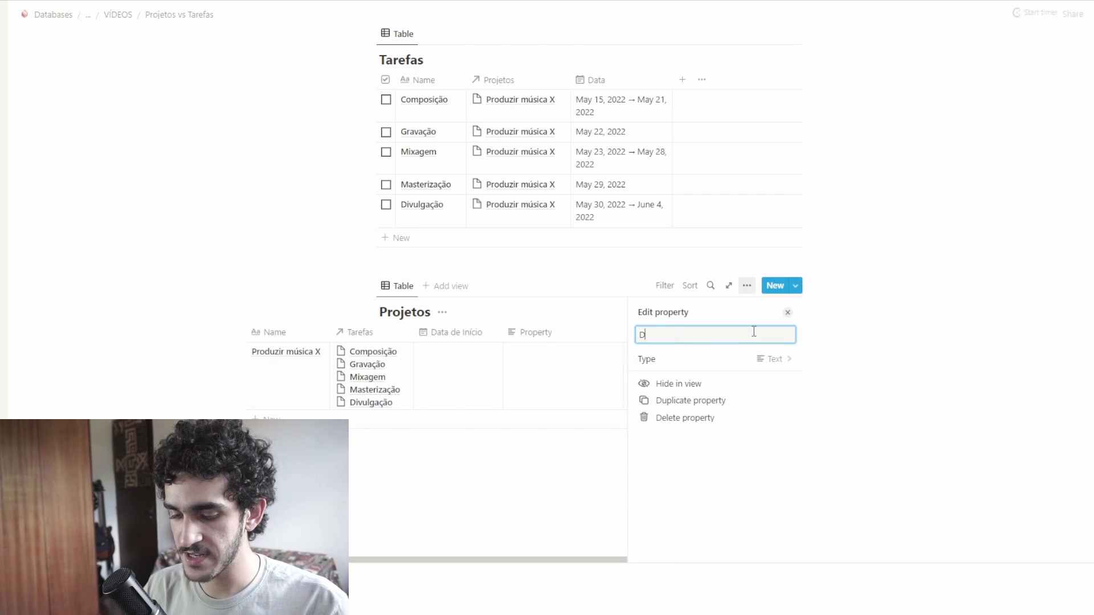
type("ata de fim")
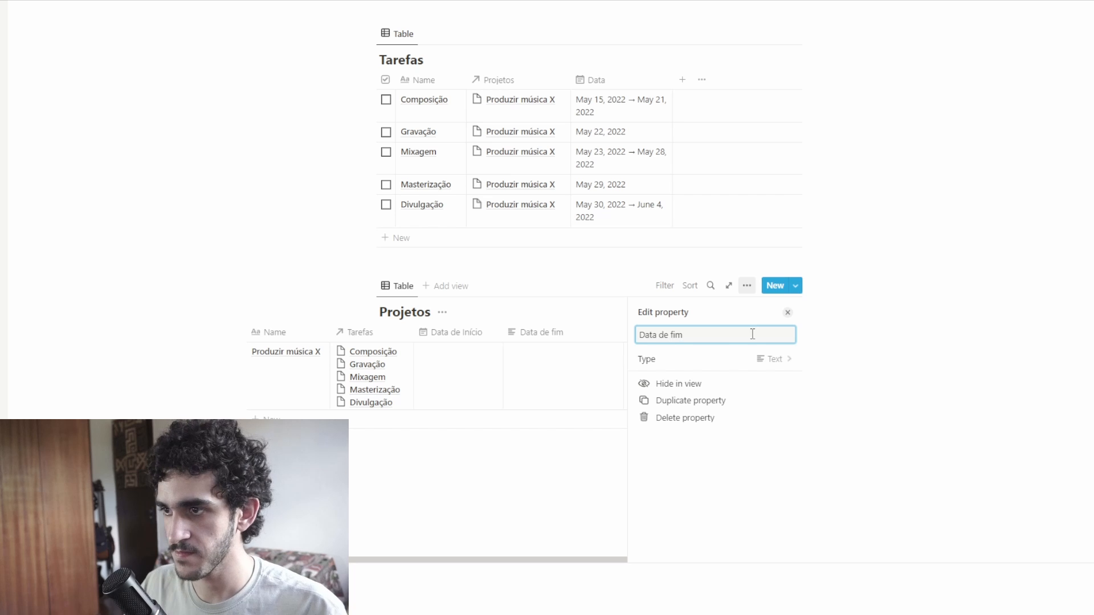
left_click(737, 364)
left_click(650, 385)
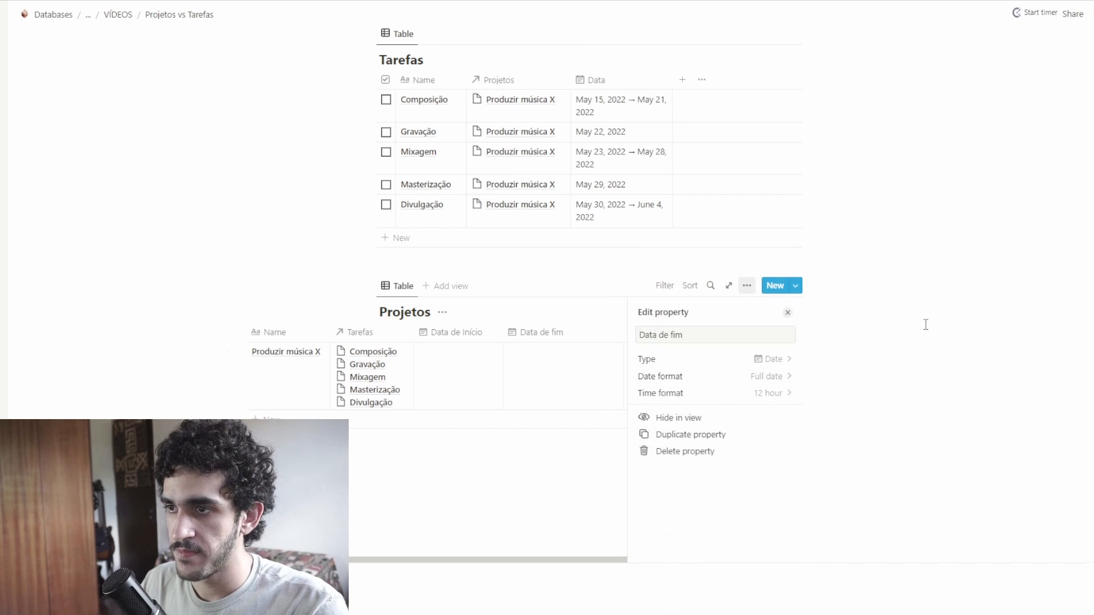
left_click(595, 426)
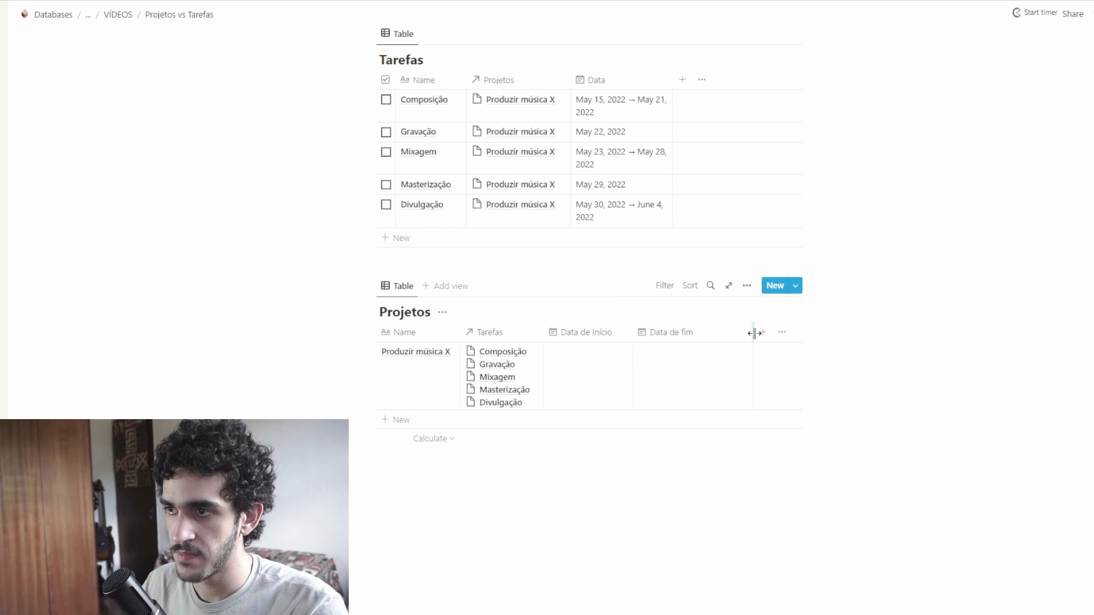
left_click_drag(756, 333, 710, 335)
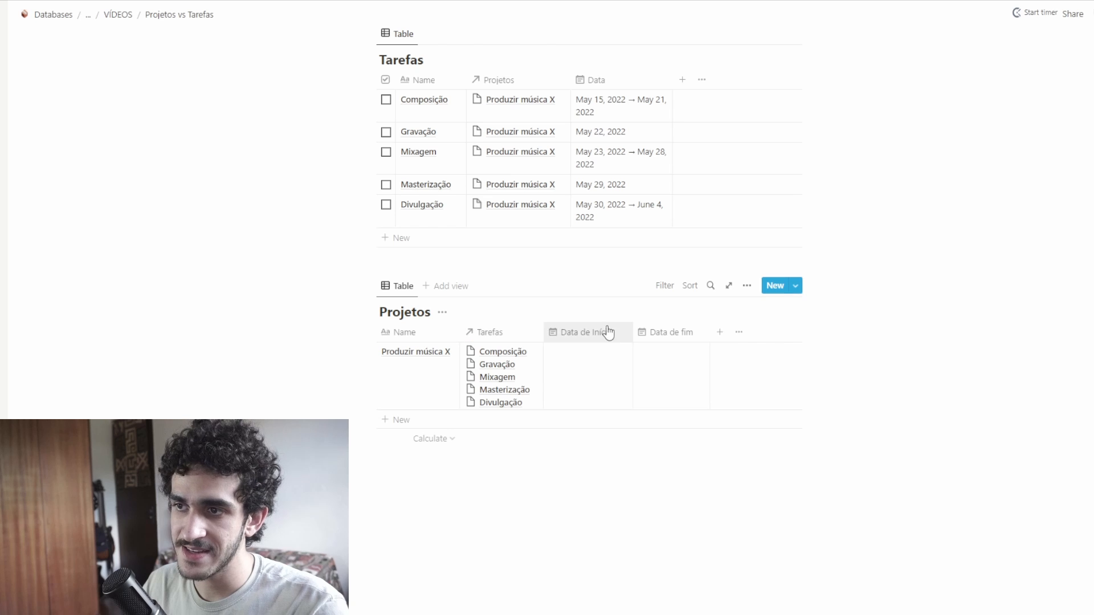
left_click_drag(631, 333, 620, 332)
Add a Files & media property named Arquivos importantes to the Projetos table
left_click(706, 332)
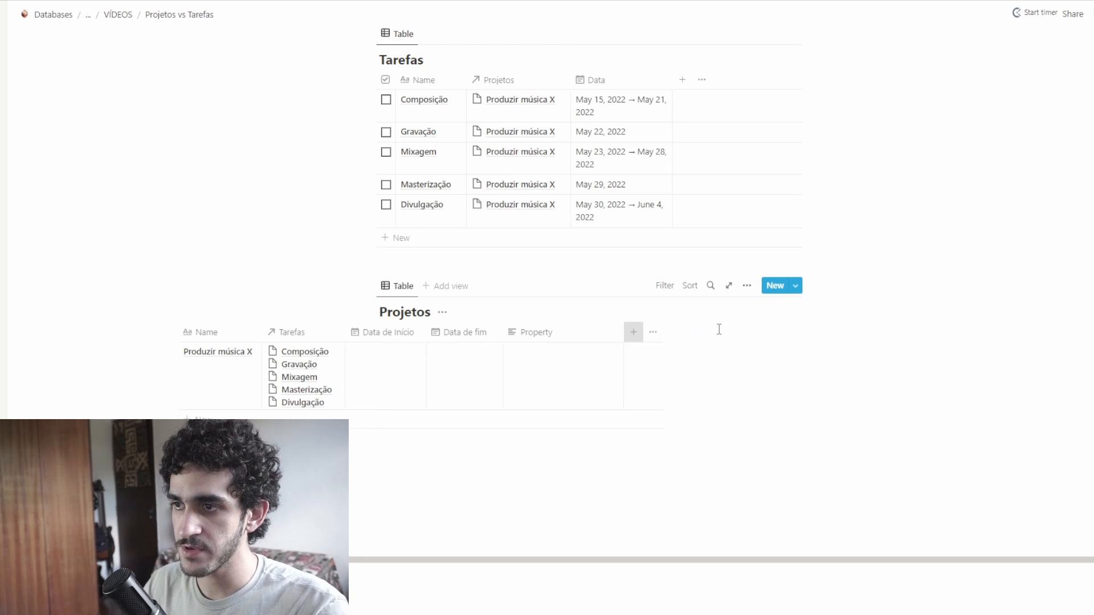
left_click(684, 359)
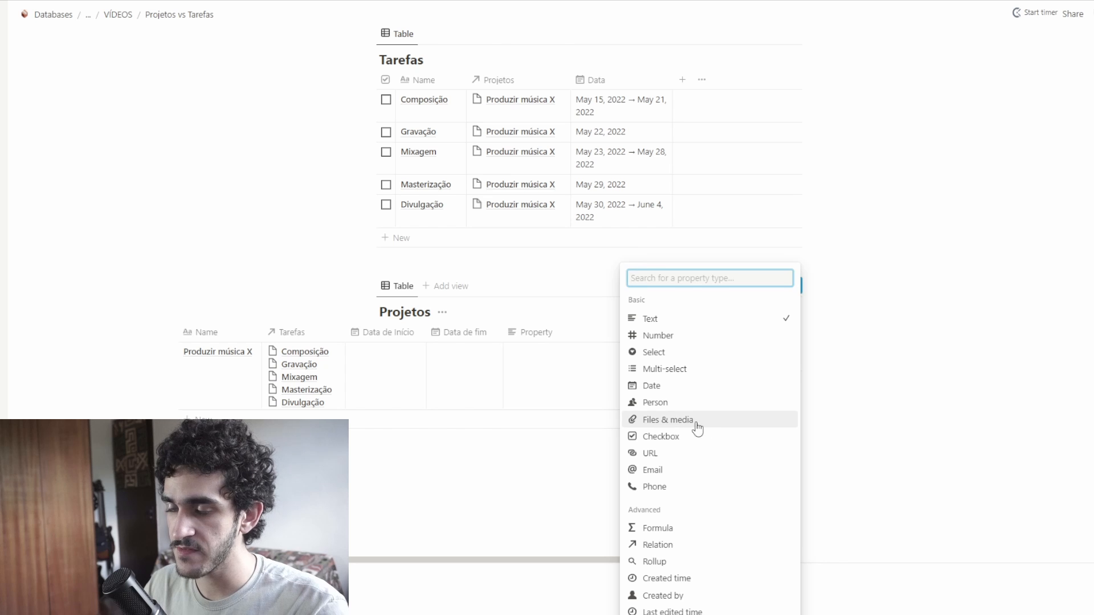
left_click(668, 420)
left_click(542, 332)
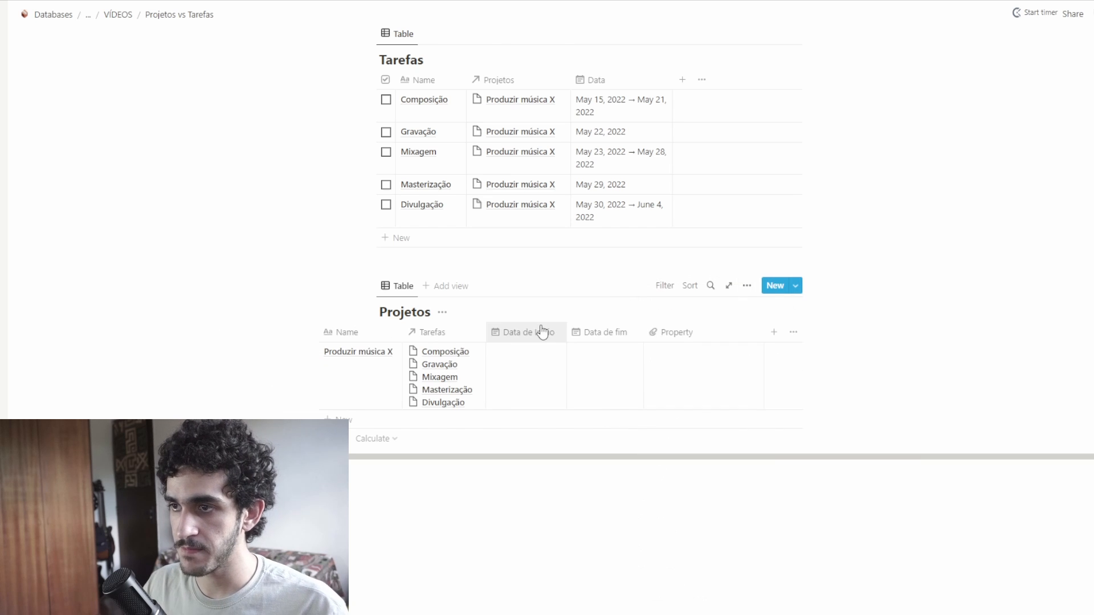
left_click(711, 342)
left_click(712, 354)
type("A")
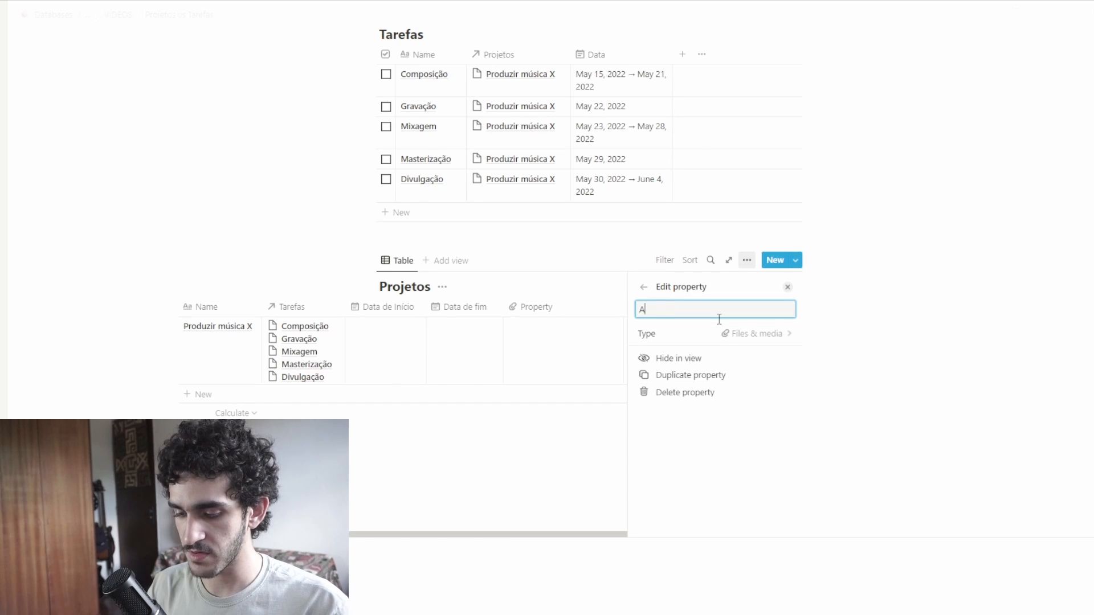
type("rquivos importa")
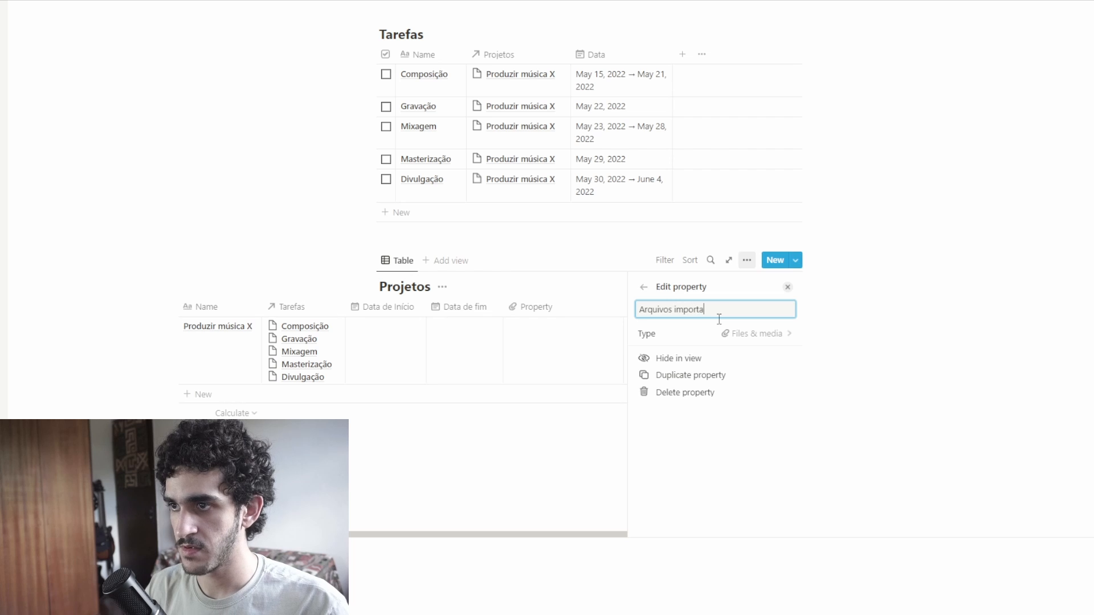
type("ntes")
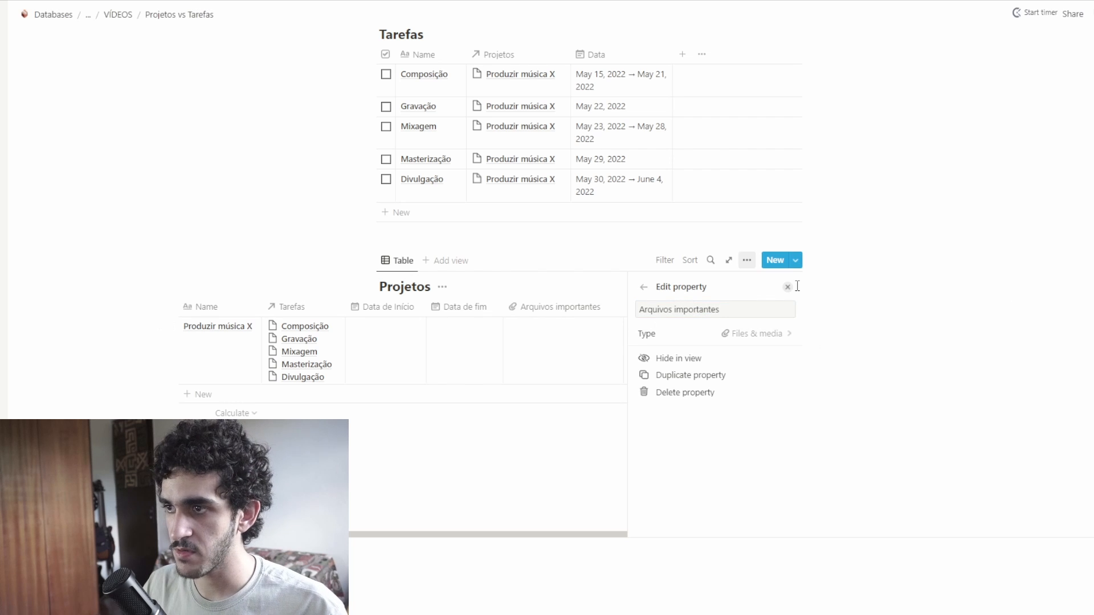
Add a URL property named Google Drive to the Projetos table
left_click(788, 287)
left_click(774, 307)
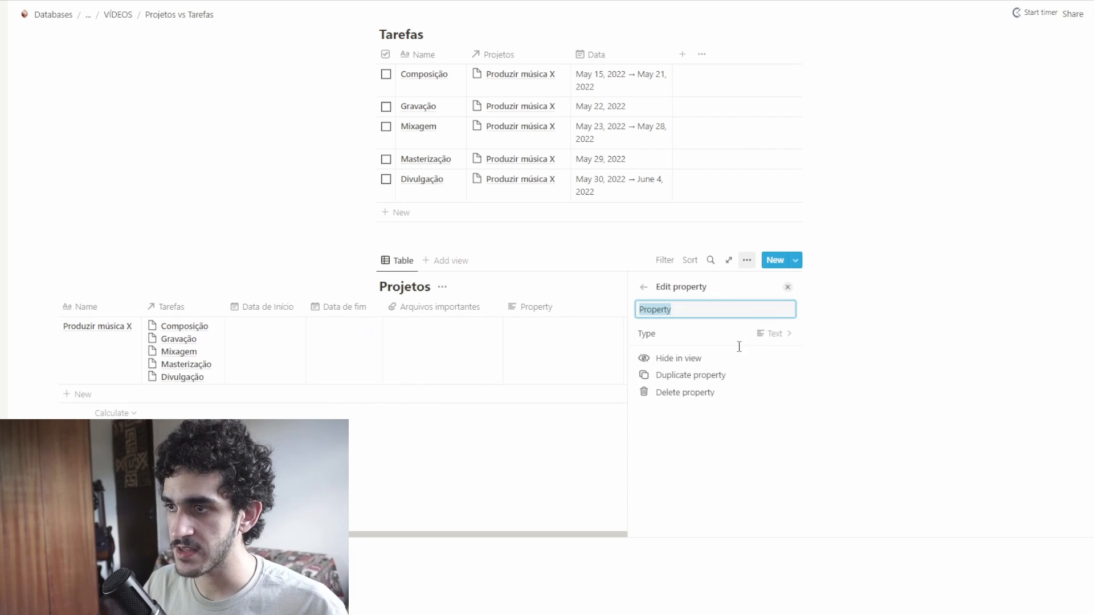
left_click(709, 339)
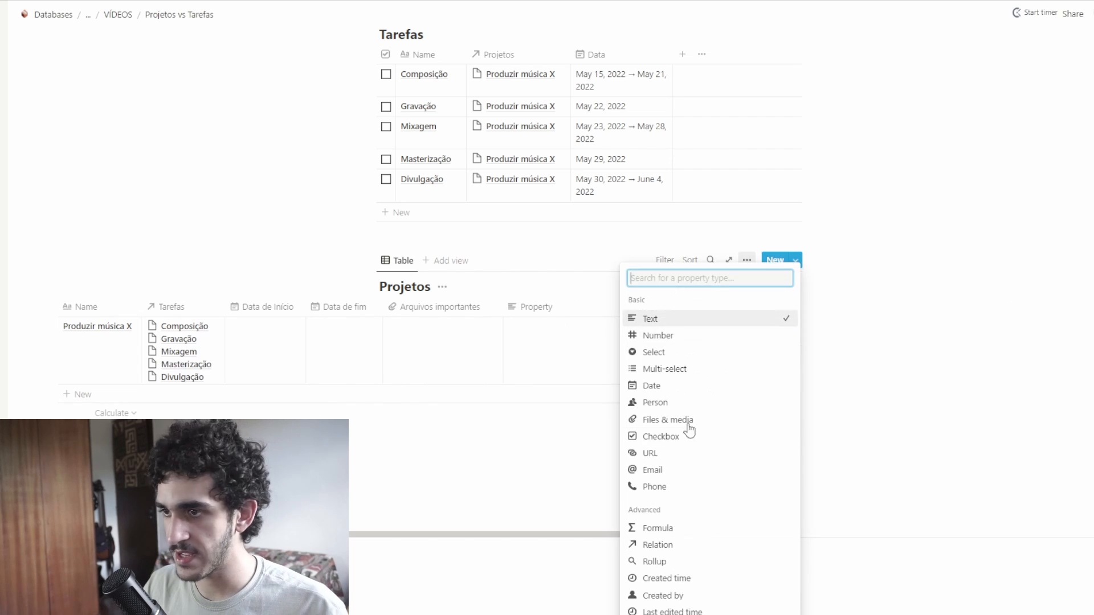
left_click(664, 454)
left_click(594, 313)
left_click(684, 309)
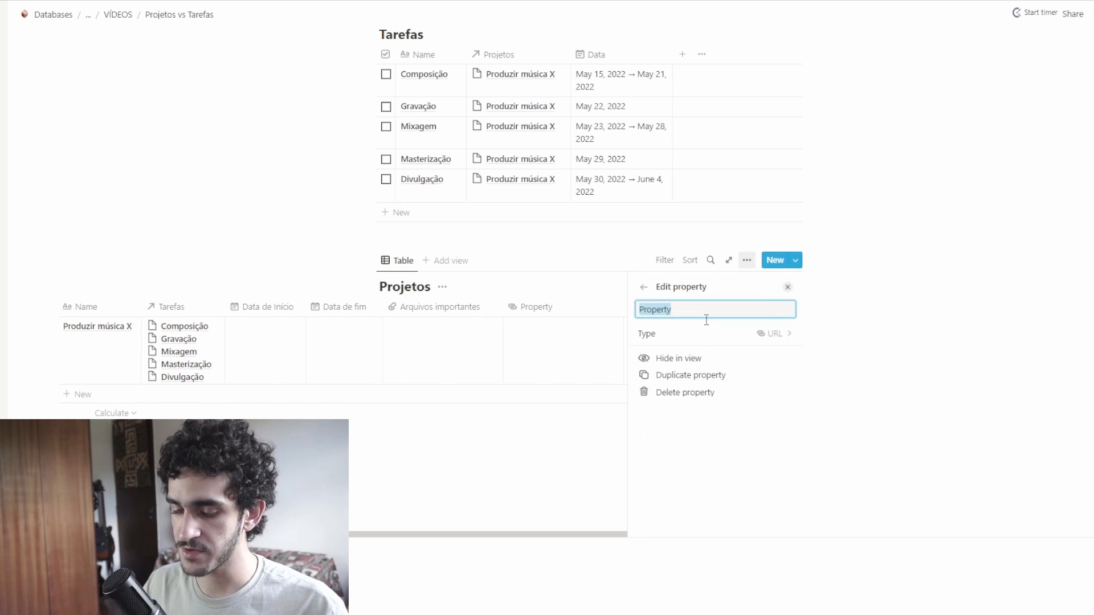
type("Google")
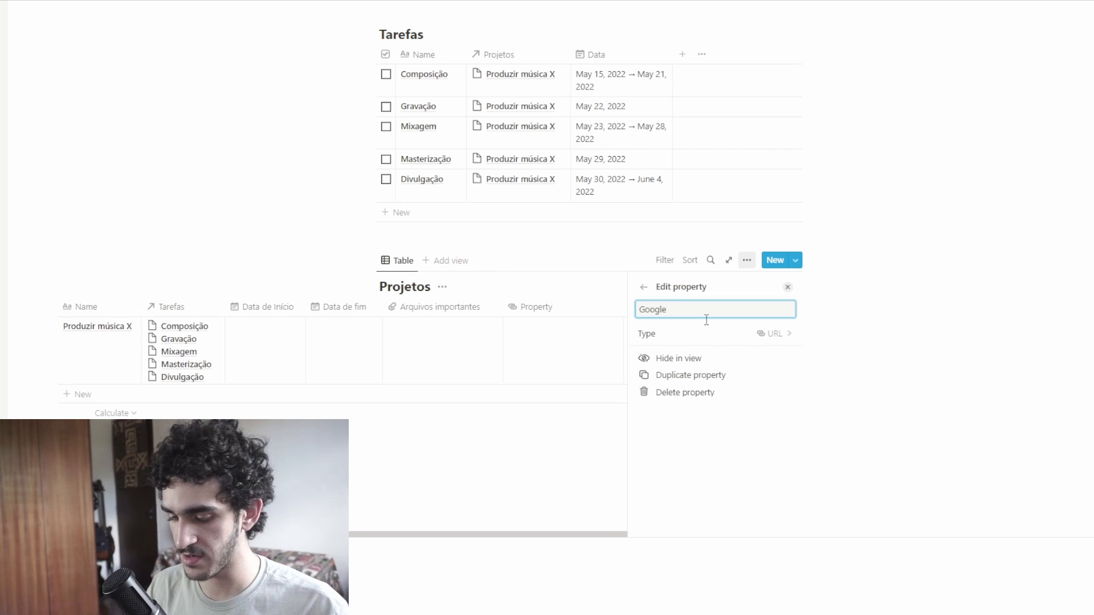
type(" Drive")
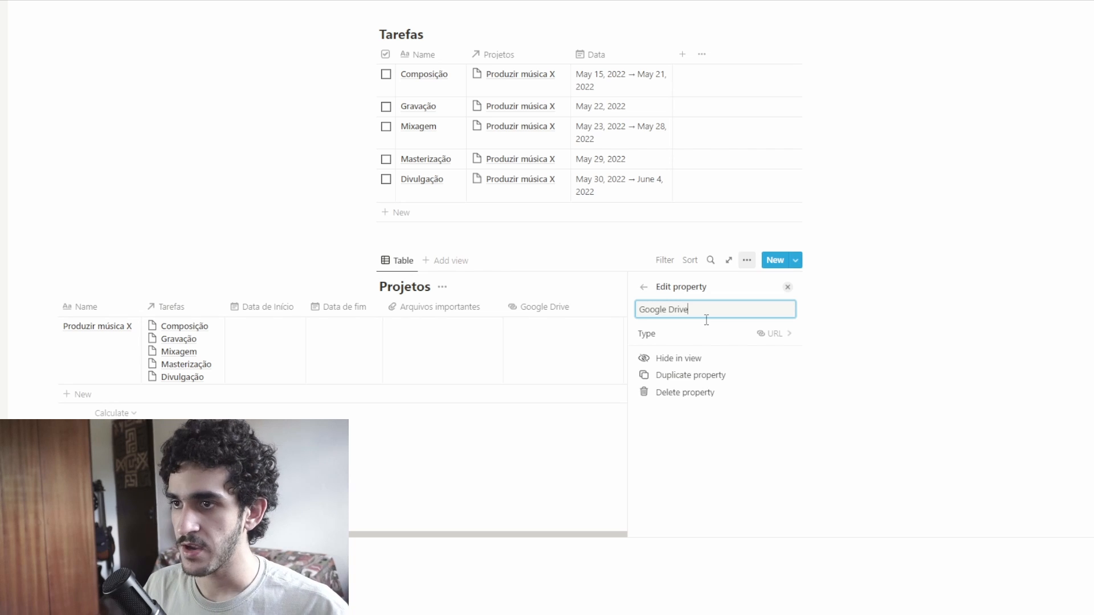
left_click(788, 286)
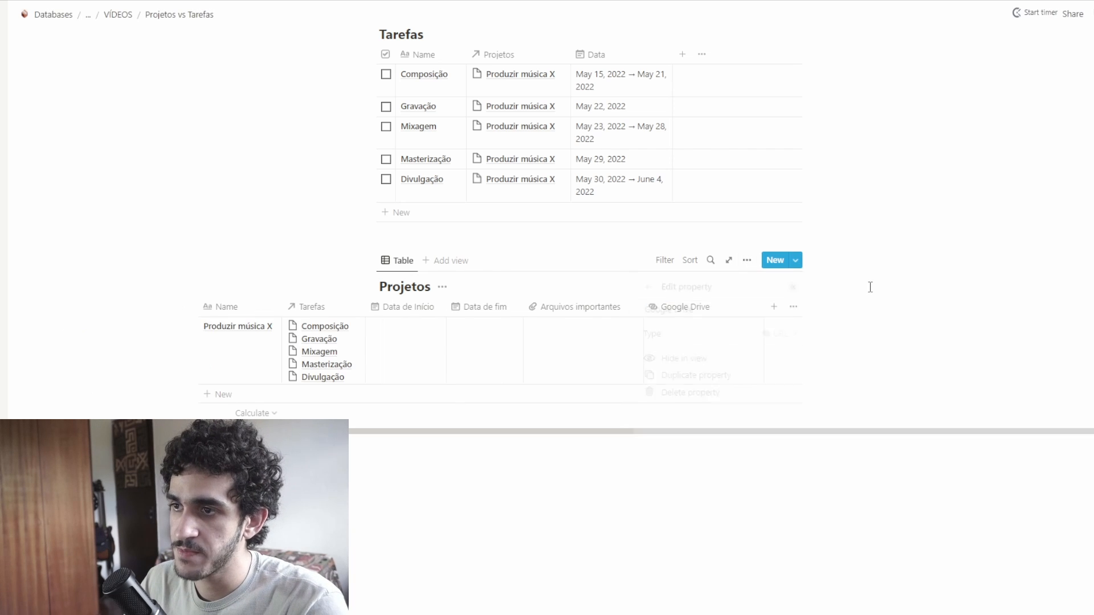
Add a Select property named Estado to the Projetos table
left_click(777, 306)
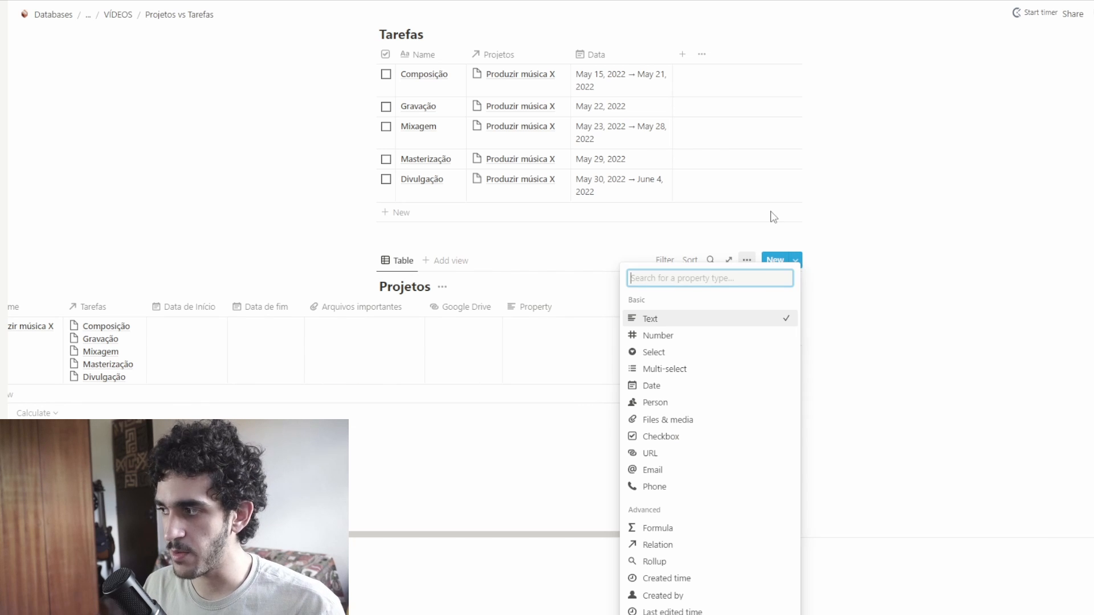
type("Estado")
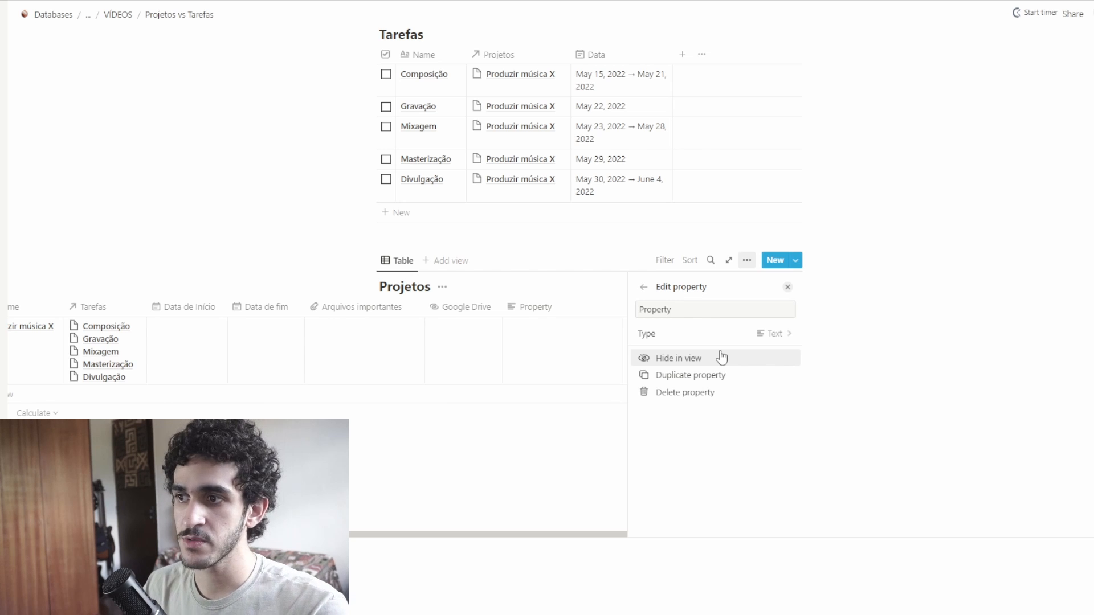
key("F1")
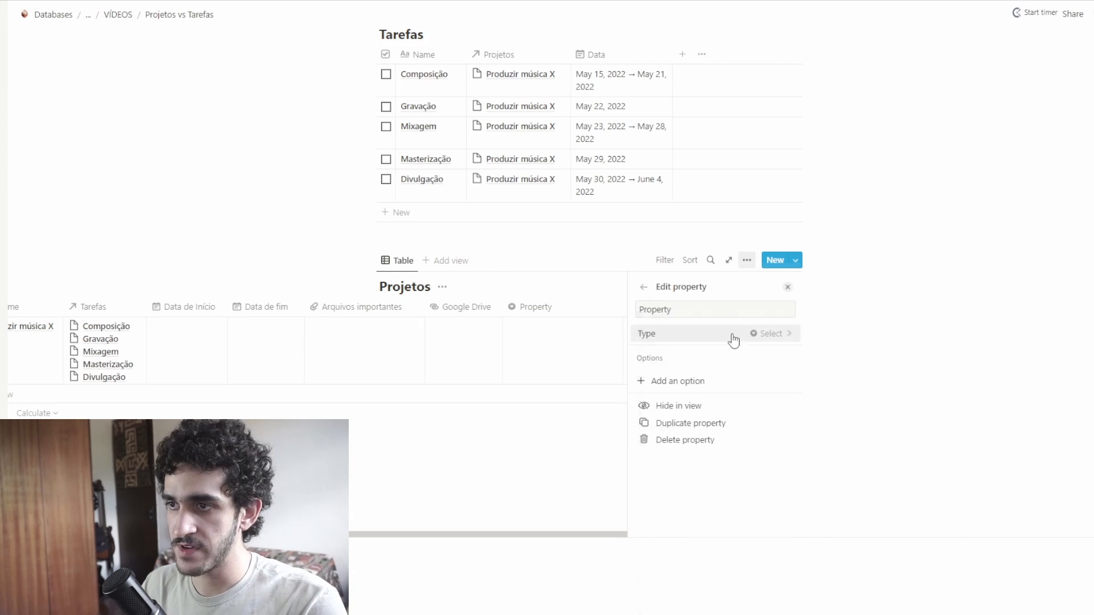
left_click(719, 311)
key("ctrl+a")
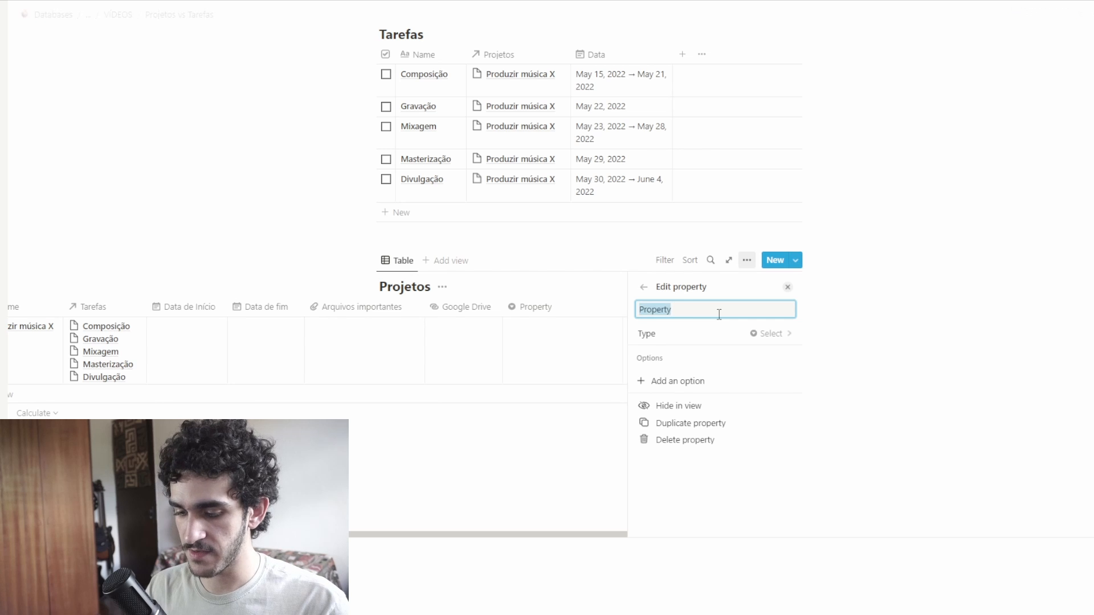
type("Estado")
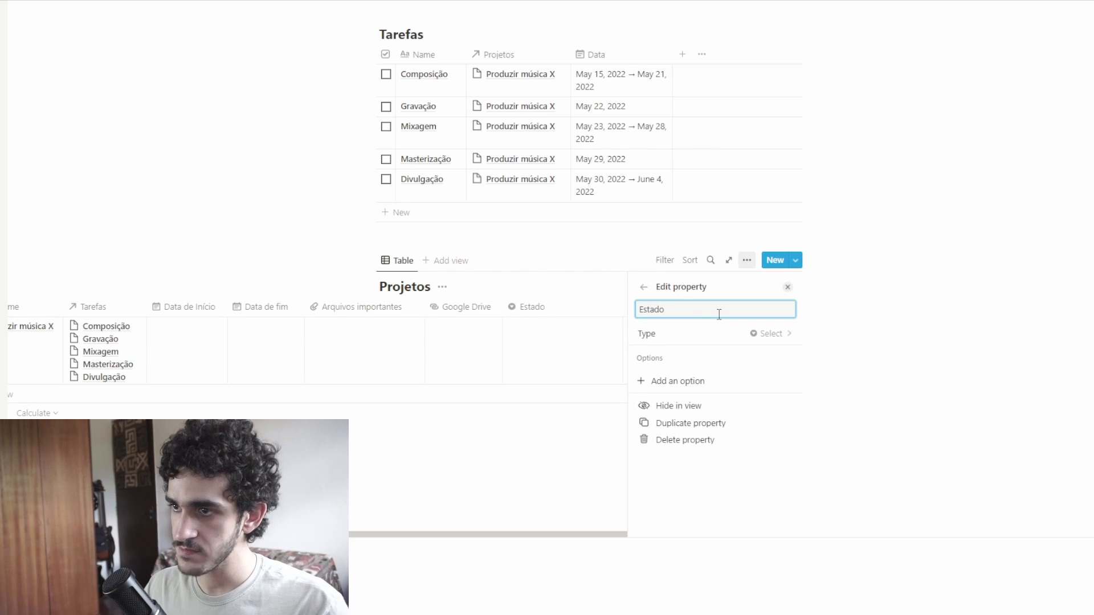
Create the options Ideia and Em andamento for the Estado property
left_click(706, 381)
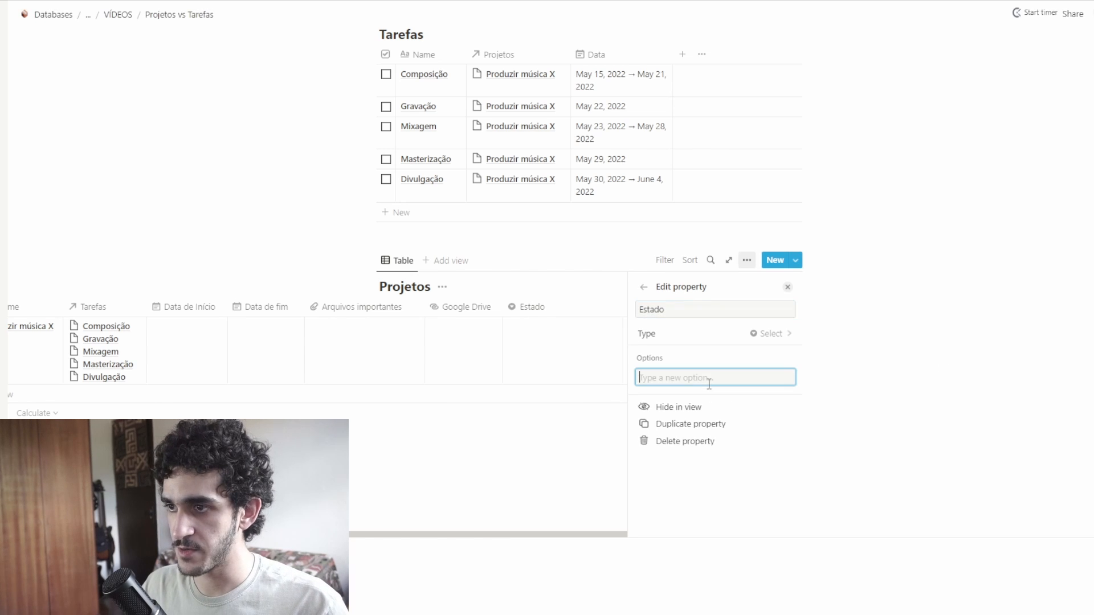
type("Ideia")
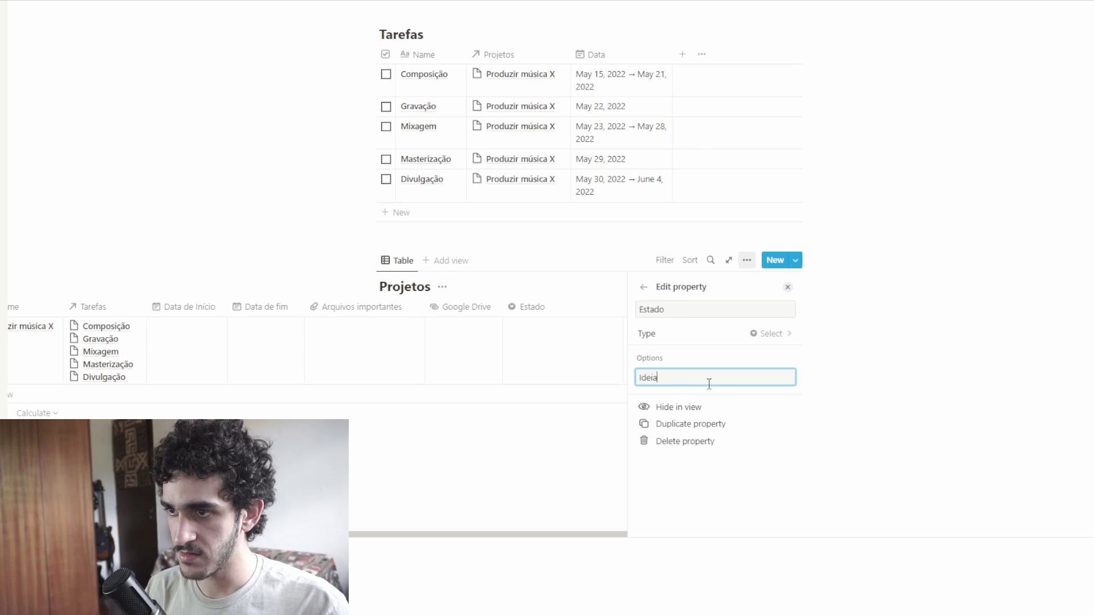
key("Return")
type("Em andamento")
key("Return")
left_click(515, 410)
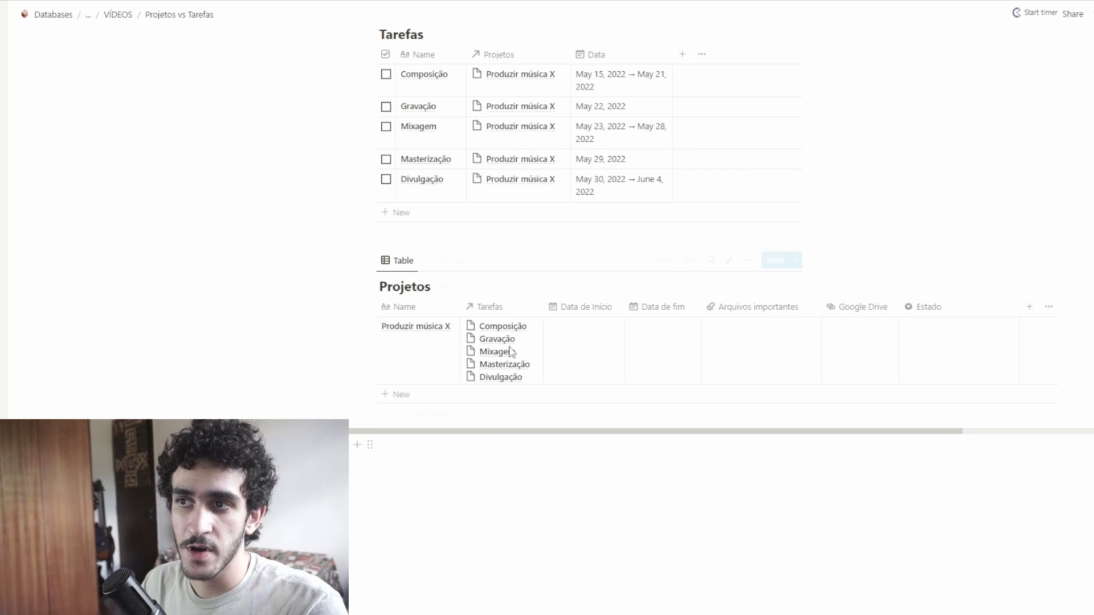
Add a new project named Arrumar o jardim to the Projetos table
scroll(511, 352, "up", 3)
scroll(541, 262, "down", 3)
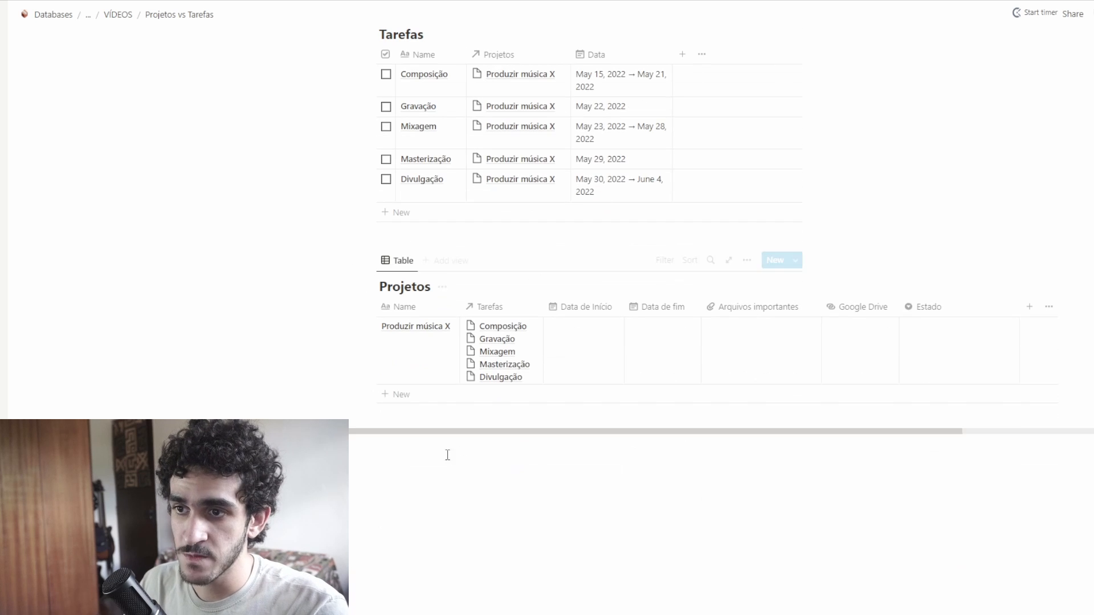
left_click(420, 397)
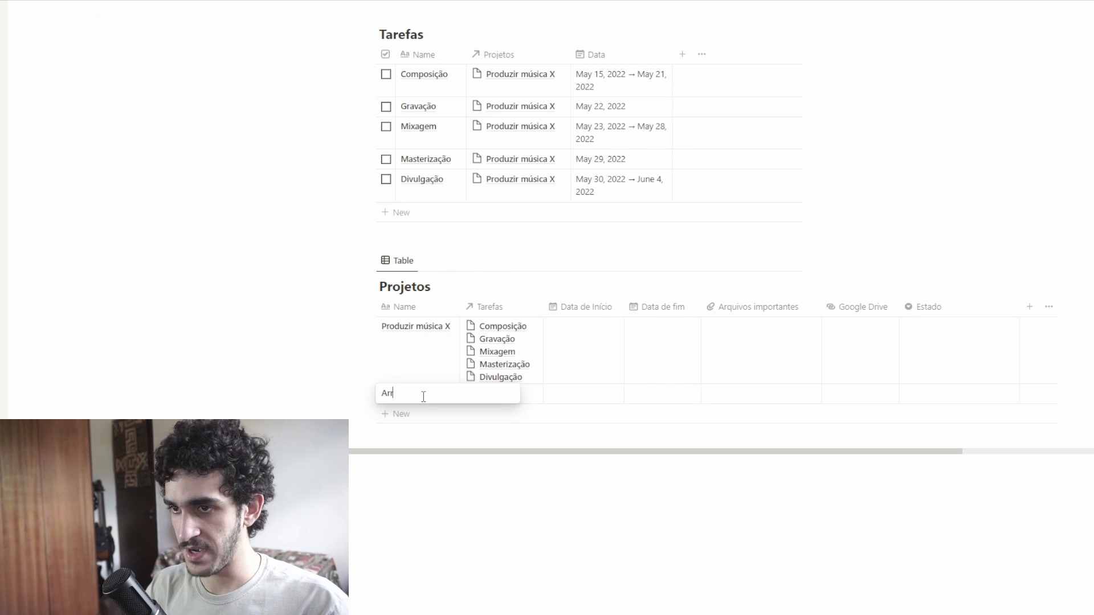
type("Arrumar o jardim")
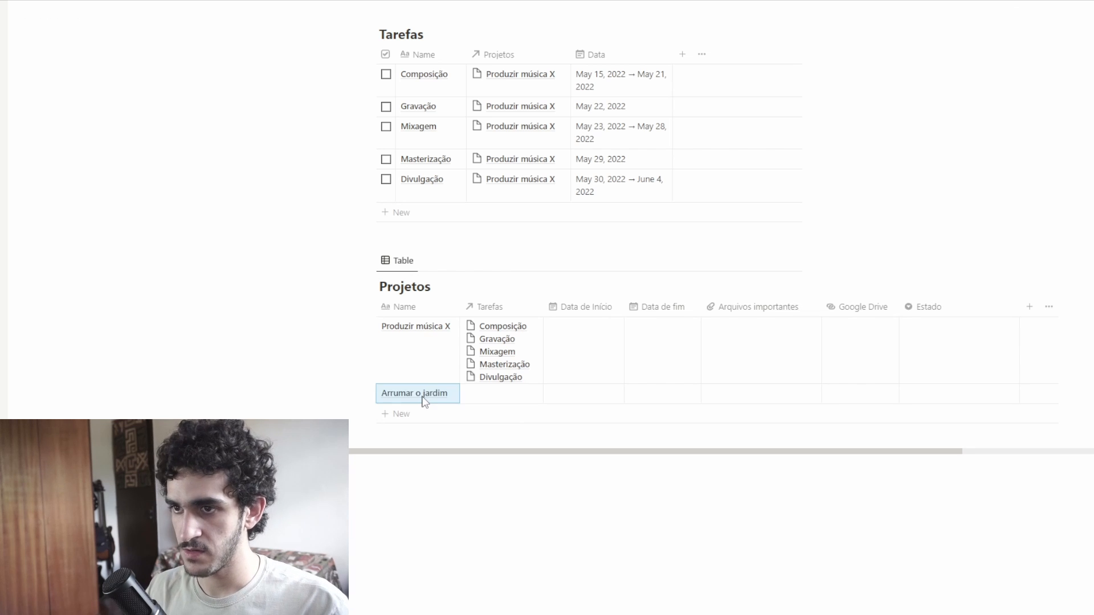
left_click(581, 554)
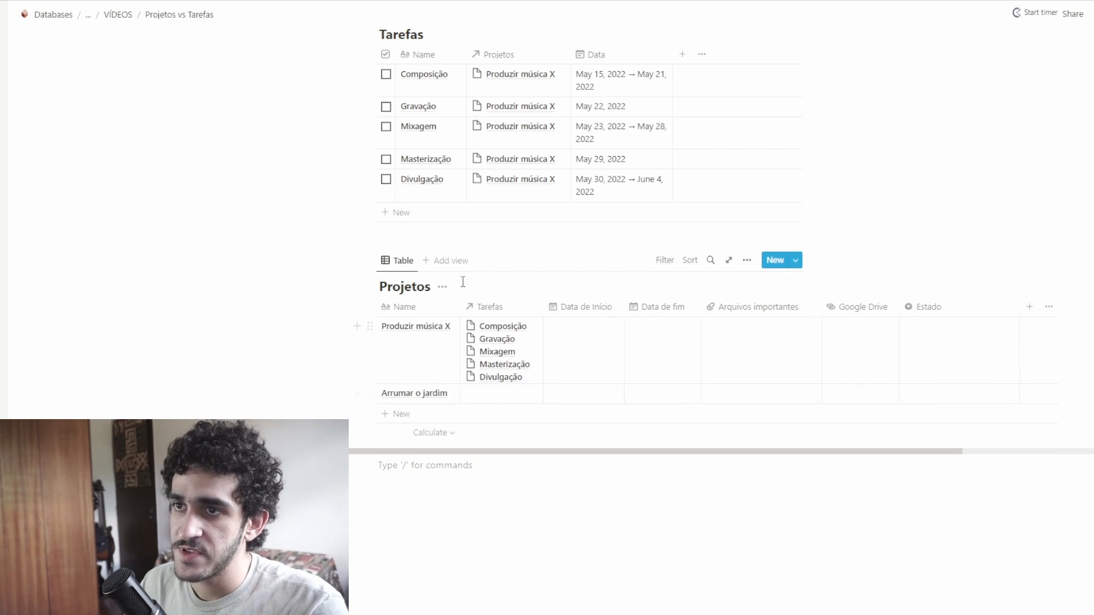
Add the tasks Limpar a grama, Comprar plantas, Plantar and Adubar to the Tarefas table and widen its Name column to fit
scroll(462, 285, "up", 1)
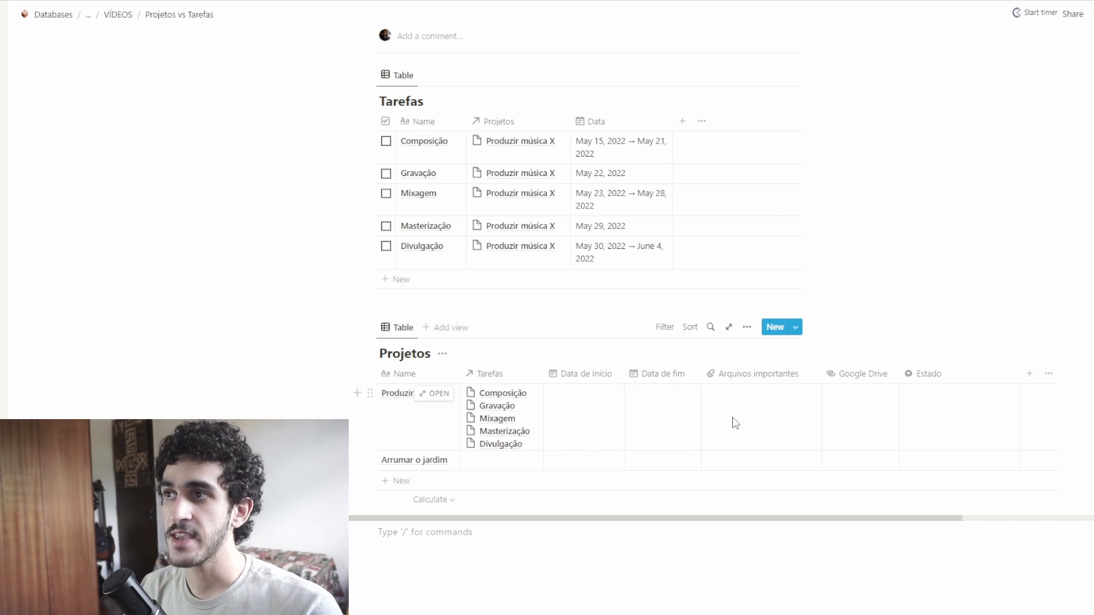
left_click(428, 279)
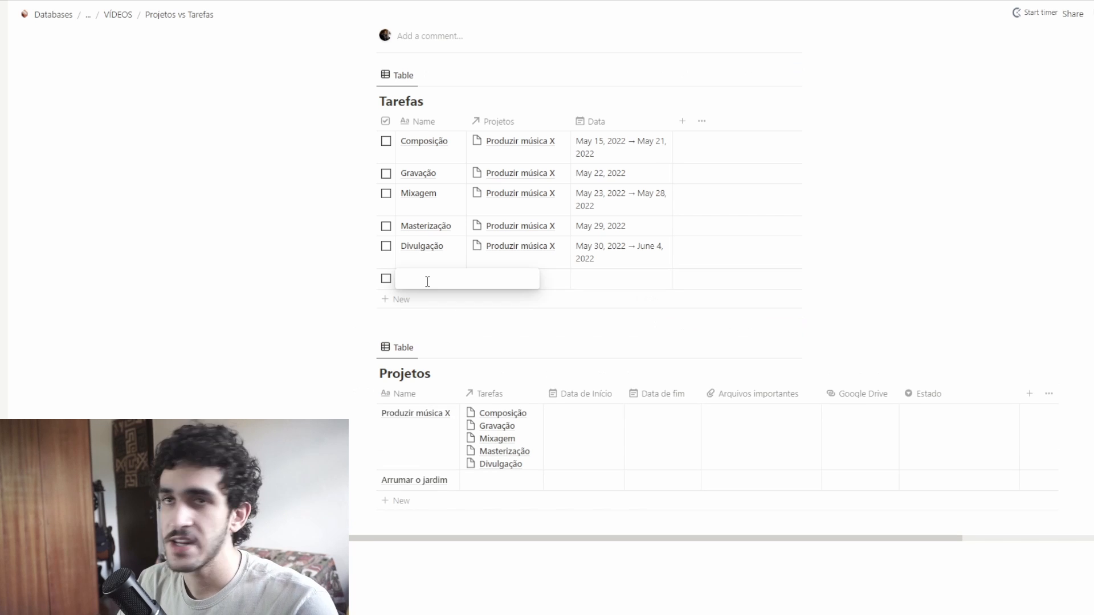
type("Limpar a grama")
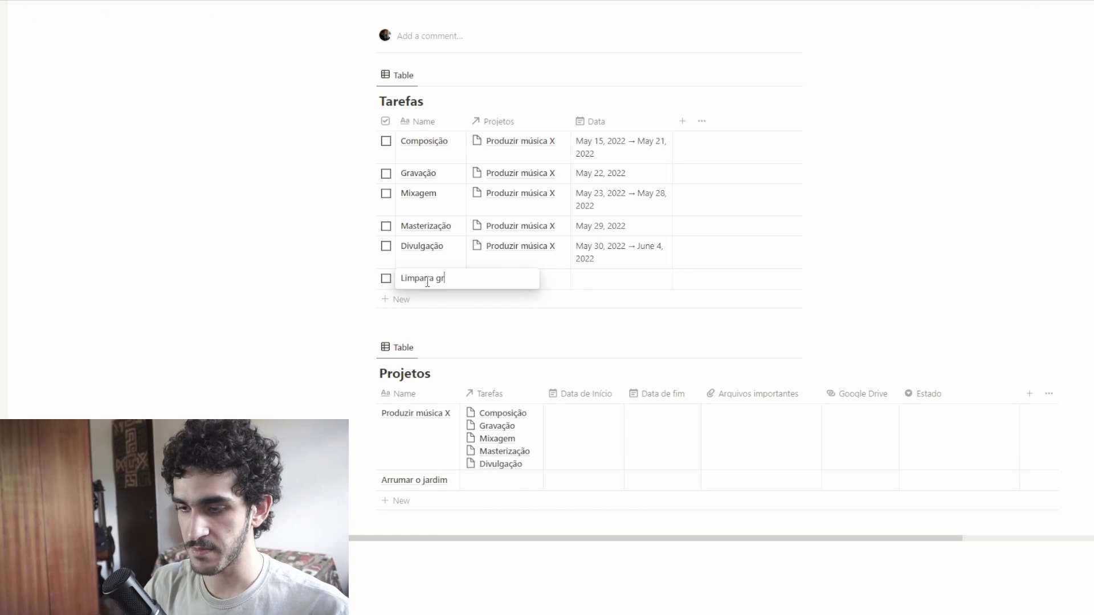
key("Return")
type("q")
type("omprar planta")
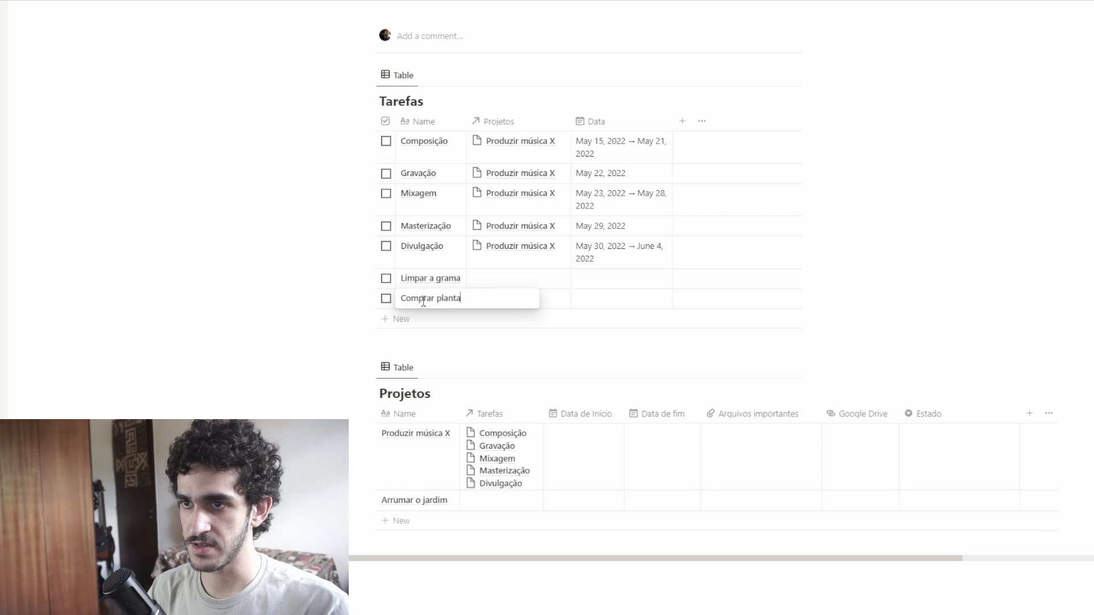
type("s")
key("Return")
type("Plantar")
key("Return")
type("Aduba")
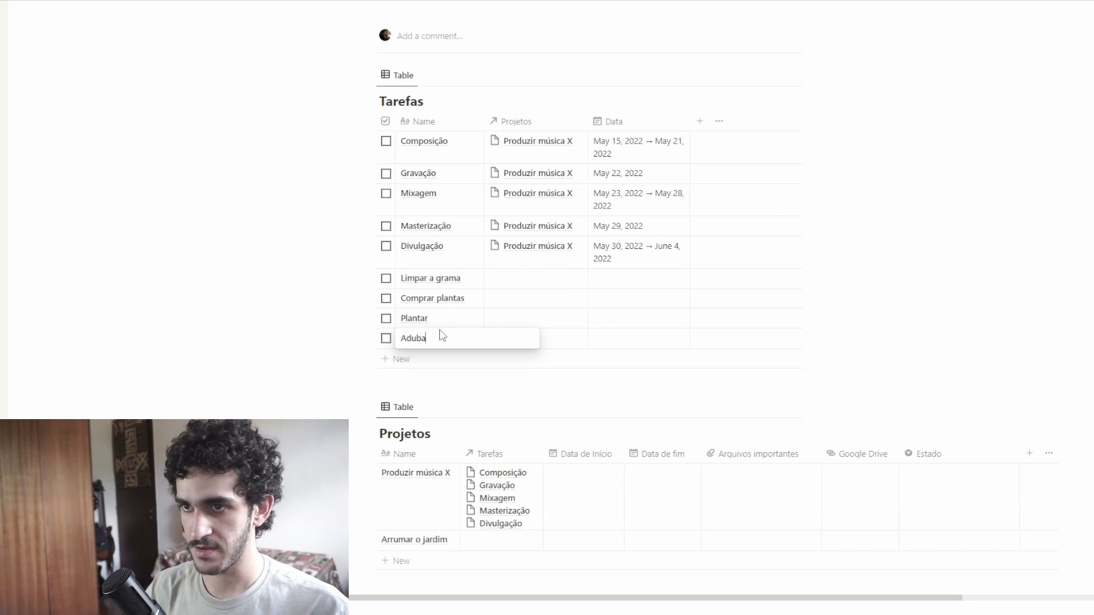
type("r")
key("Escape")
left_click_drag(484, 121, 481, 123)
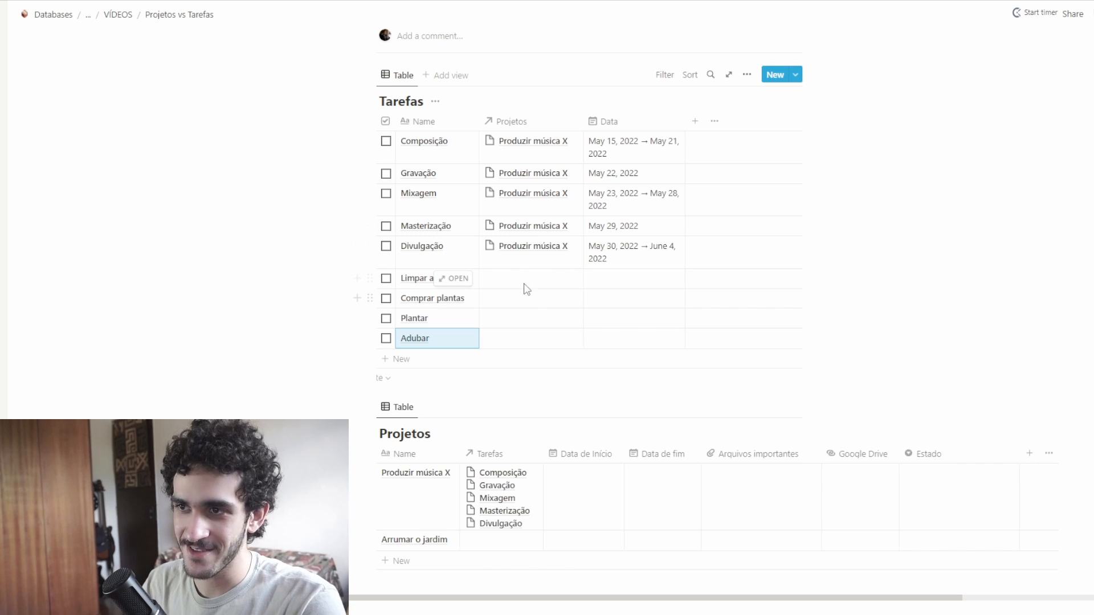
Link the tasks Limpar a grama, Comprar plantas, Plantar and Adubar to the project Arrumar o jardim
left_click(505, 280)
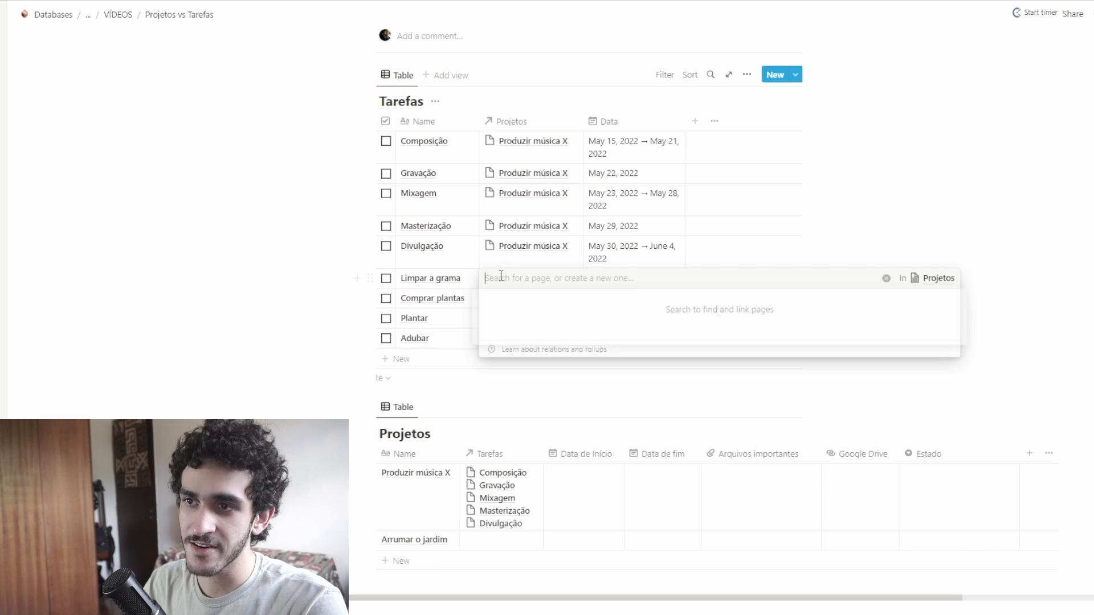
left_click(551, 318)
left_click(549, 251)
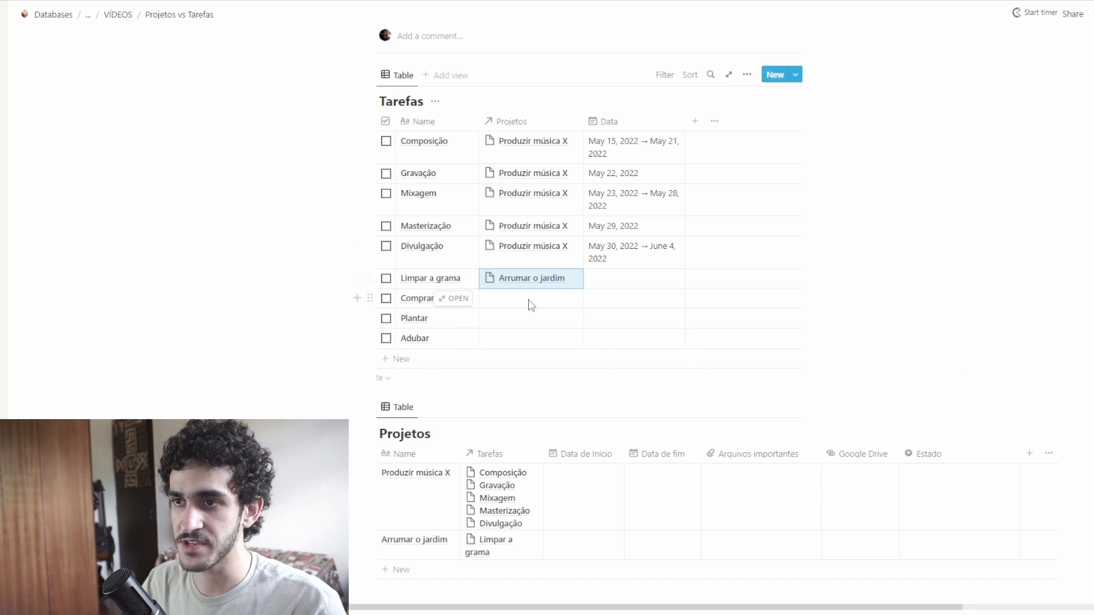
left_click(530, 300)
left_click(543, 336)
left_click(548, 278)
left_click(555, 319)
left_click(554, 357)
left_click(554, 298)
left_click(554, 342)
left_click(564, 376)
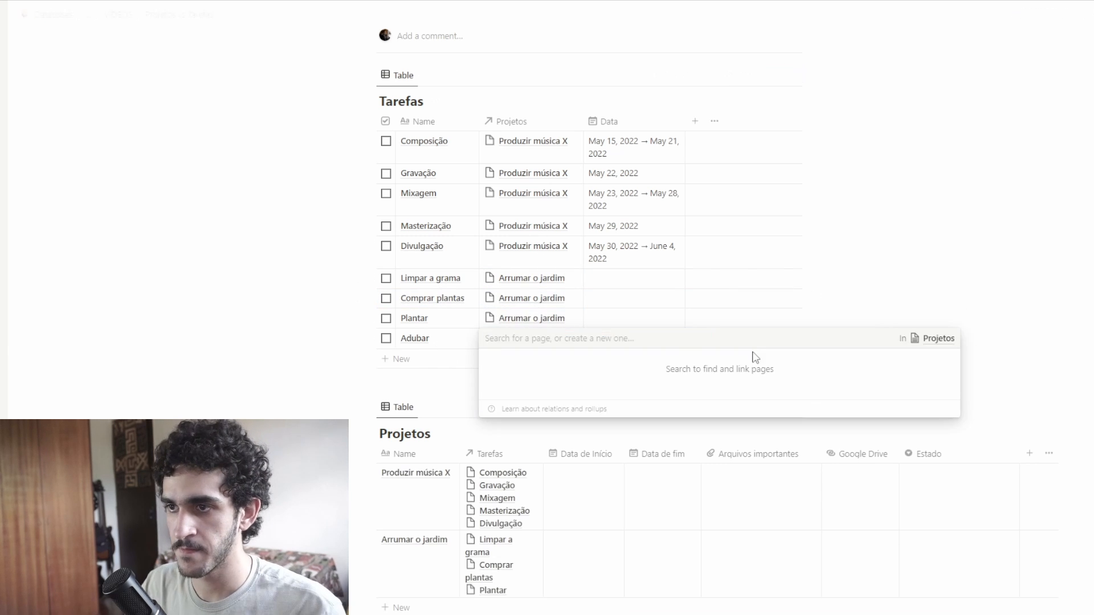
left_click(674, 313)
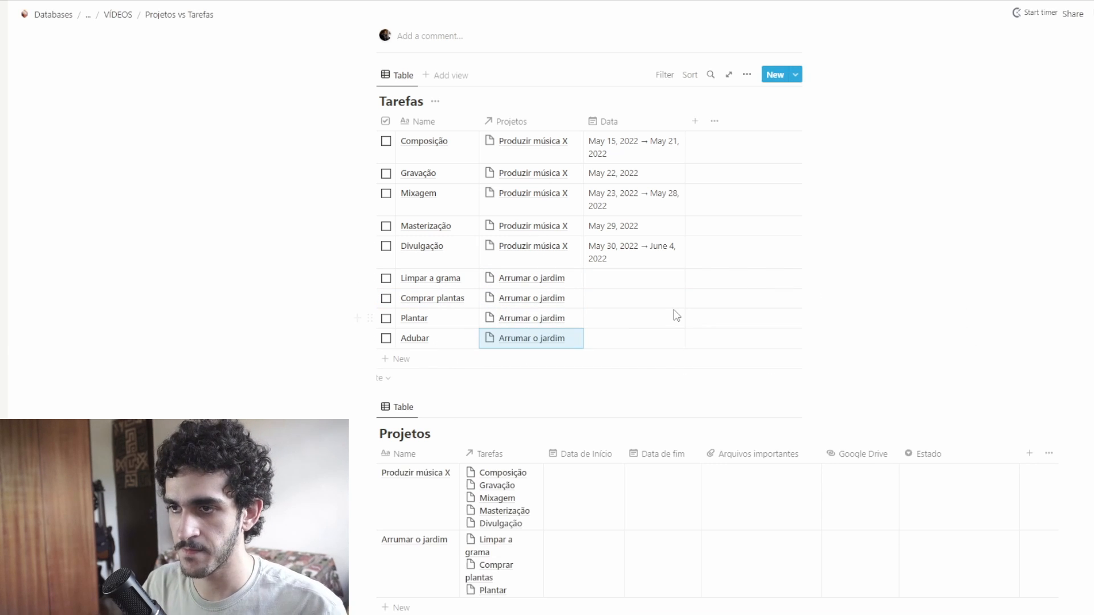
Date Limpar a grama May 13, Comprar plantas May 14, Plantar May 15 and Adubar May 16, 2022
left_click(653, 285)
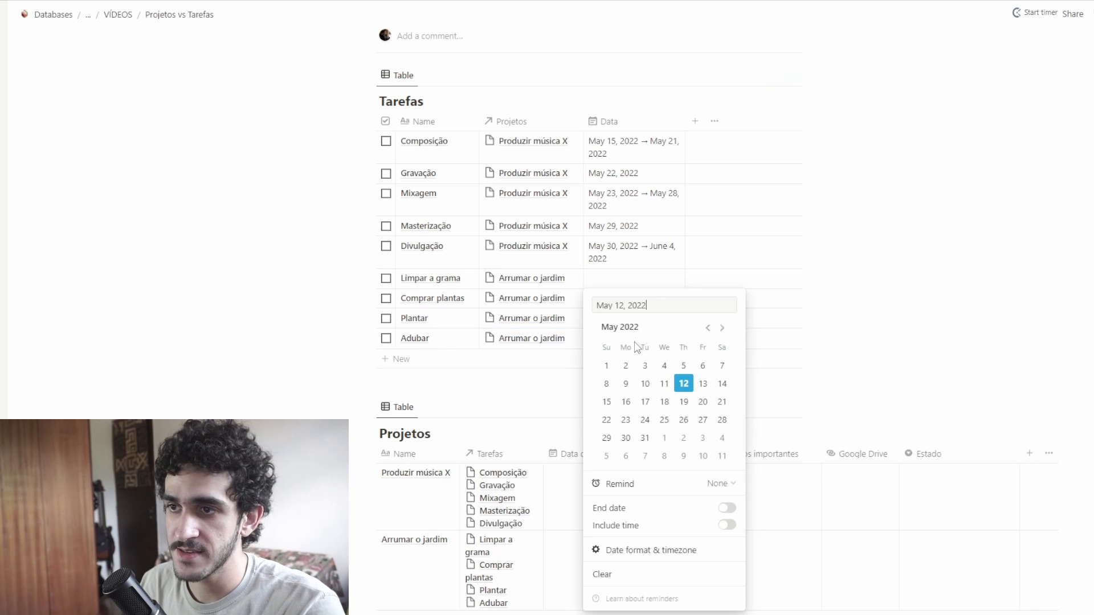
left_click(703, 384)
left_click(823, 330)
left_click(635, 301)
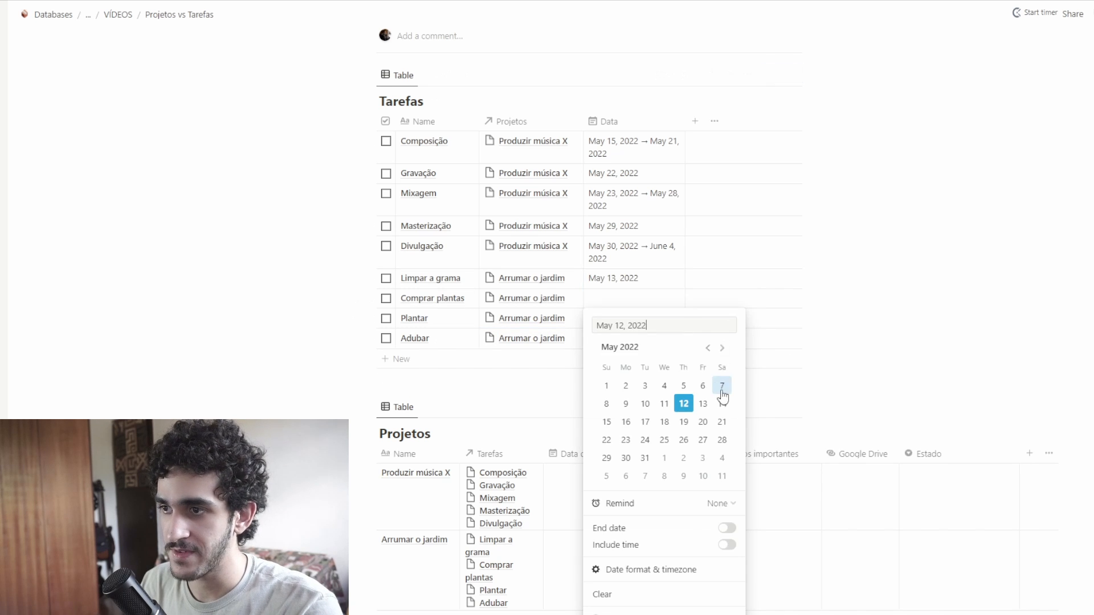
left_click(722, 403)
left_click(807, 310)
left_click(616, 319)
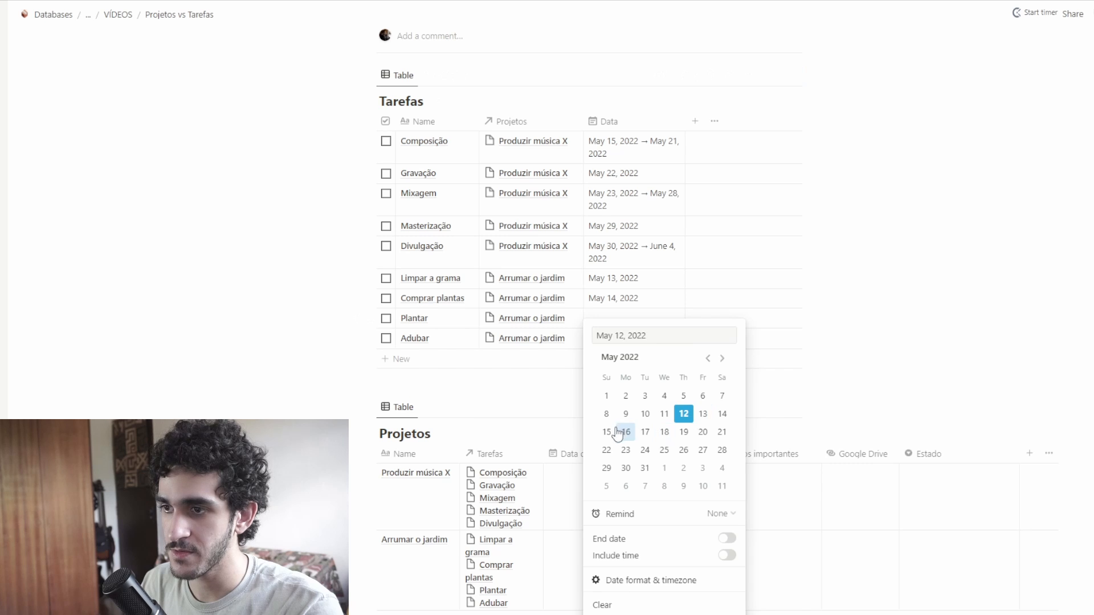
left_click(606, 442)
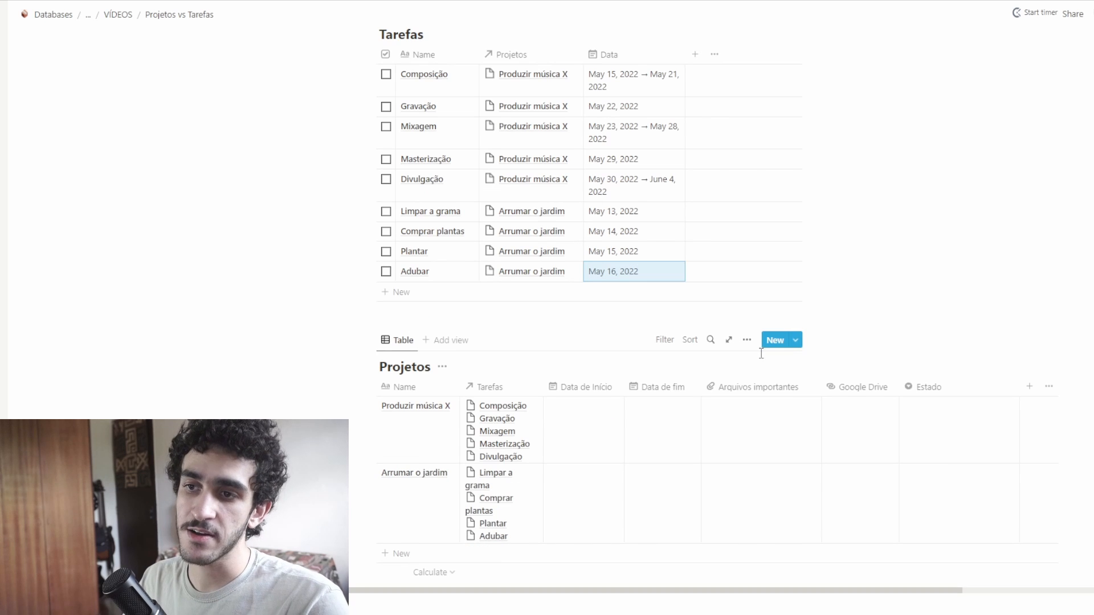
Create a collapsed toggle list named Databases to hold the Tarefas and Projetos tables
scroll(450, 486, "up", 3)
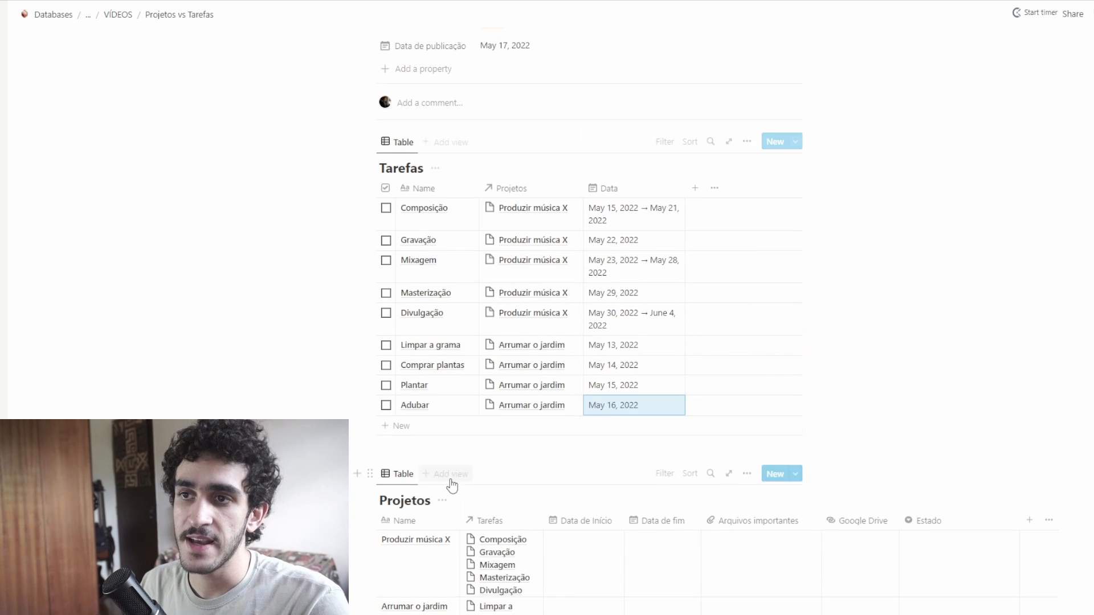
scroll(553, 411, "down", 3)
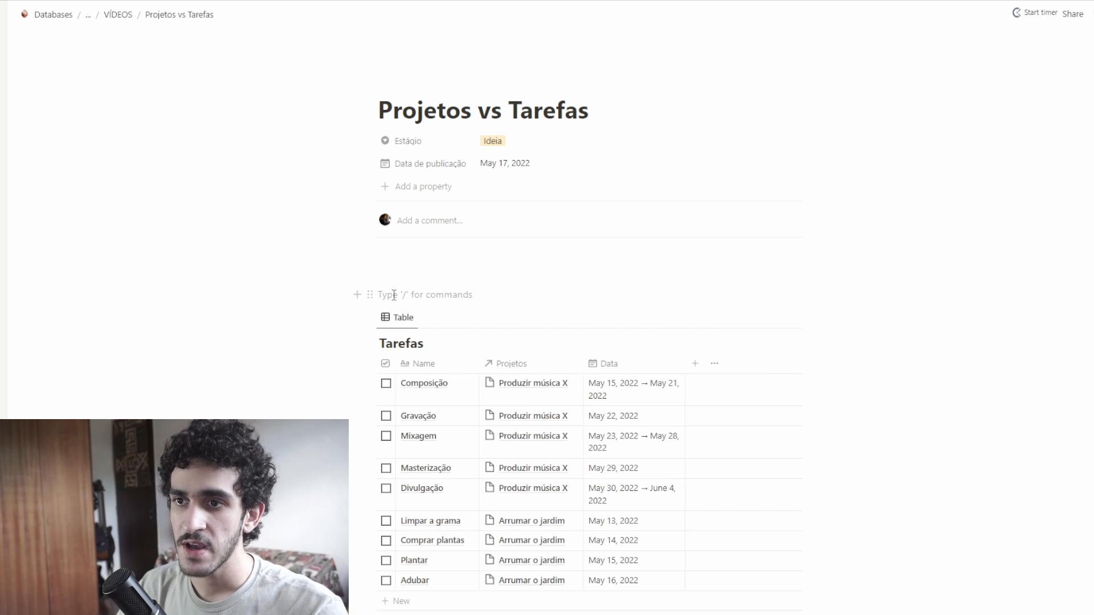
type(">")
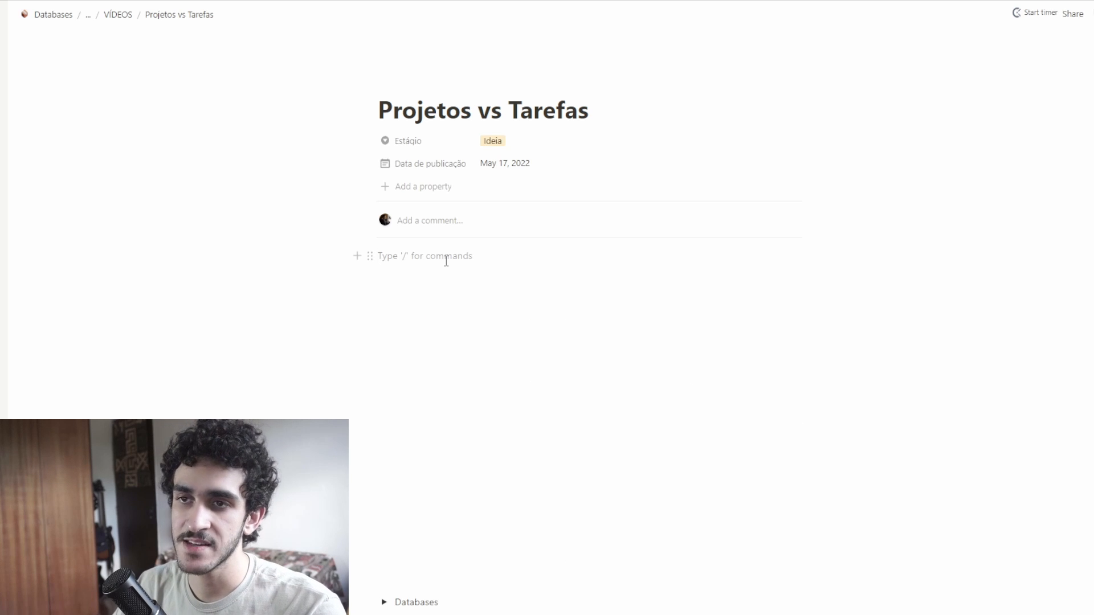
Insert a linked view of the Projetos database below the page properties, copying its existing Table view
type("/linked")
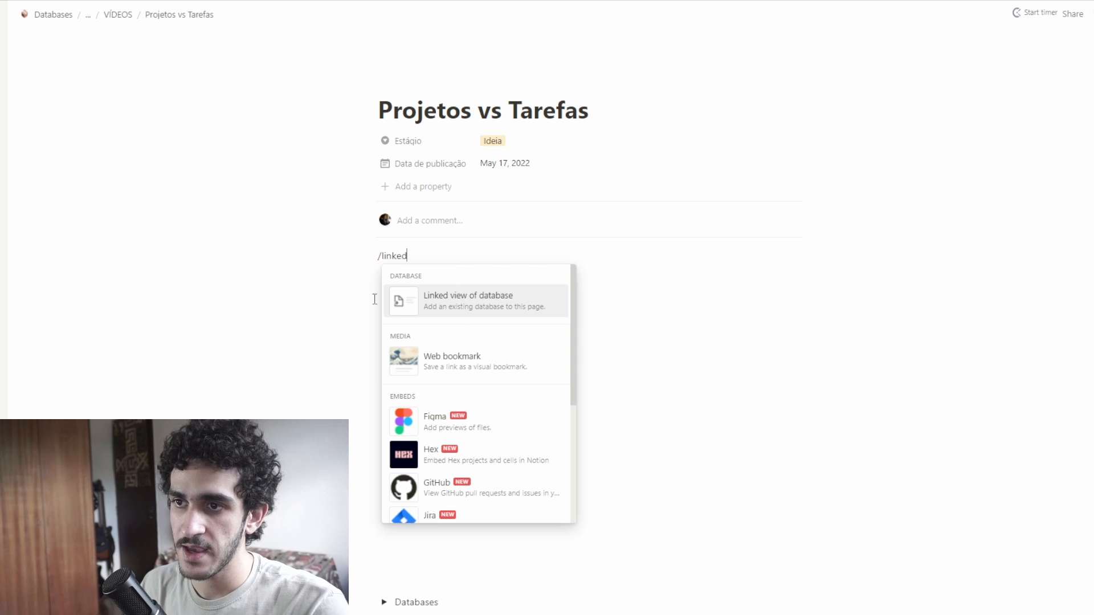
left_click(437, 298)
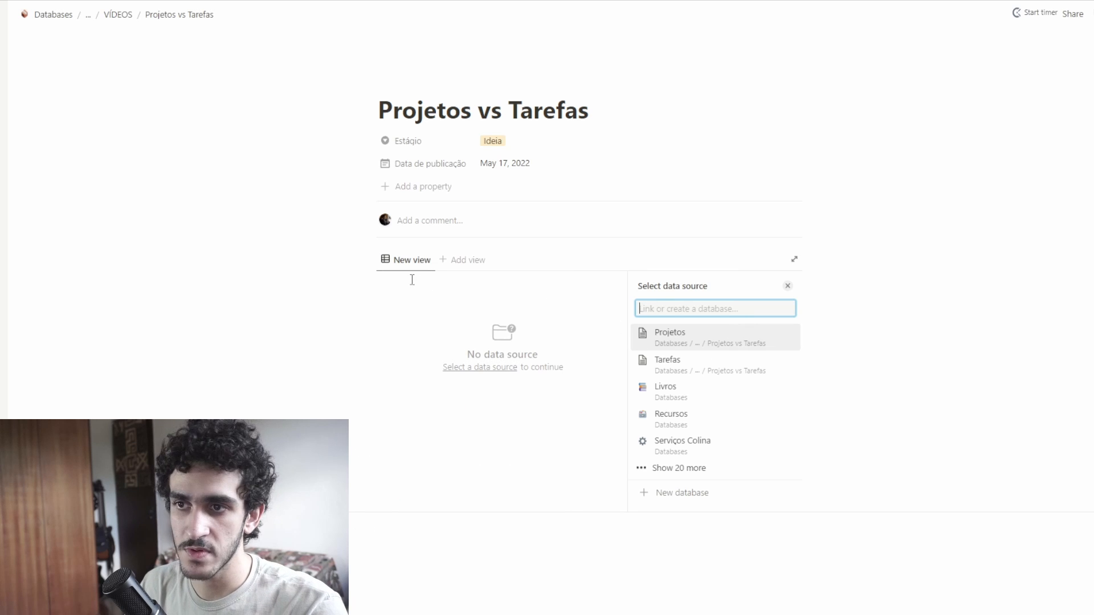
left_click(690, 341)
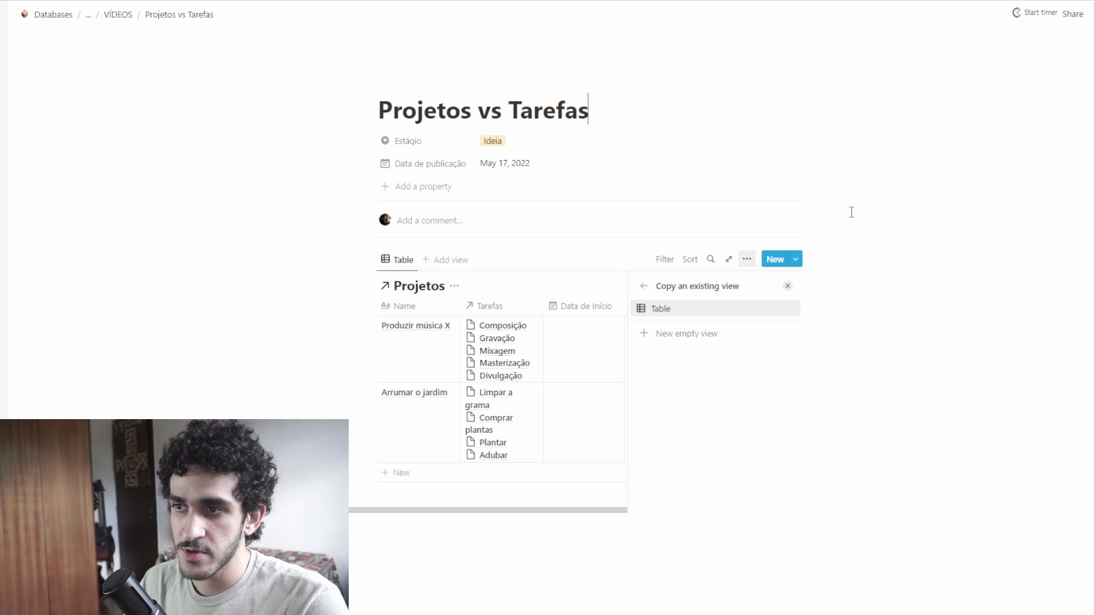
left_click(661, 309)
Change the linked Projetos view to a Gallery layout with small cards that preview the page cover
left_click(406, 260)
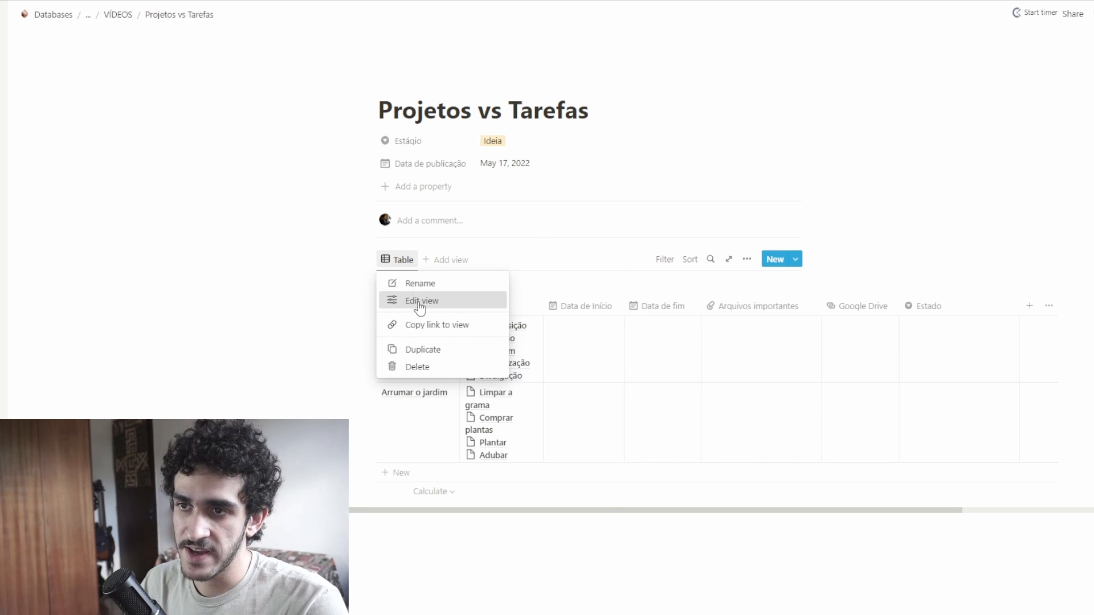
left_click(420, 301)
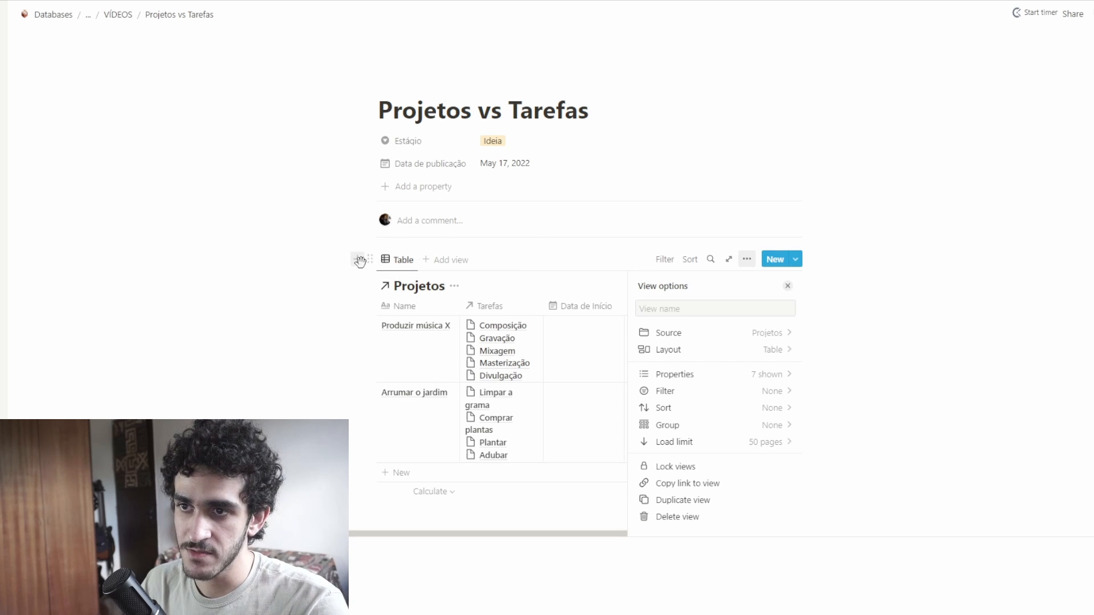
left_click(400, 262)
left_click(412, 303)
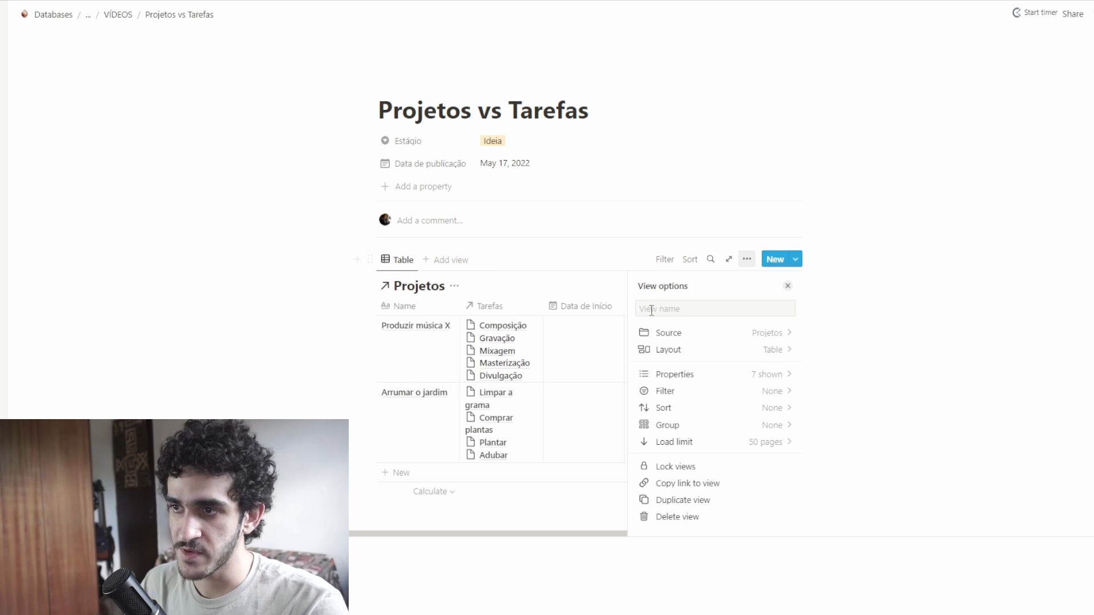
left_click(681, 353)
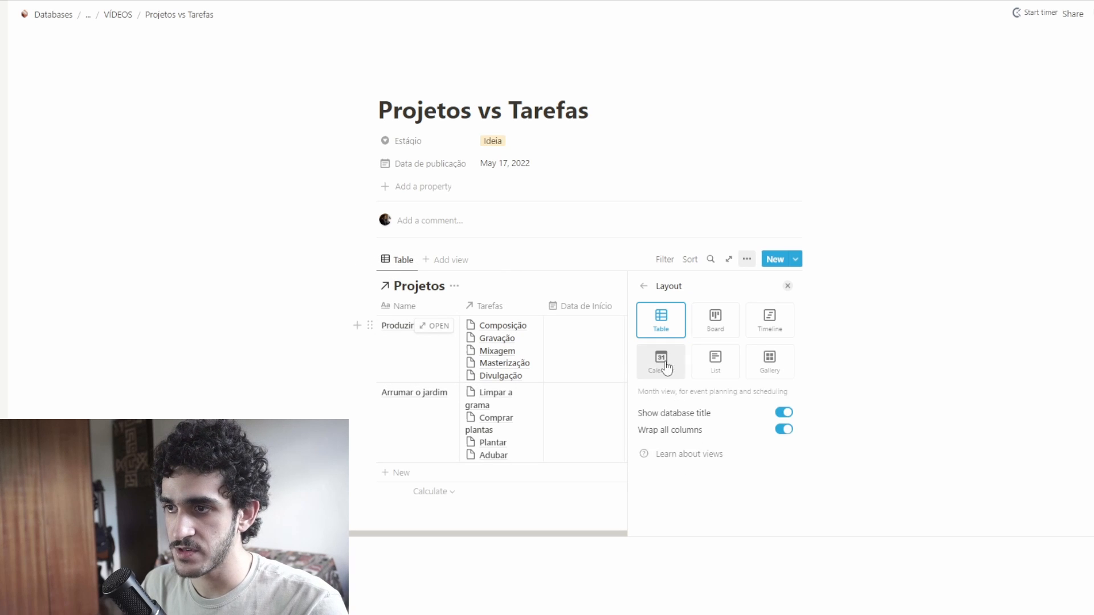
left_click(776, 359)
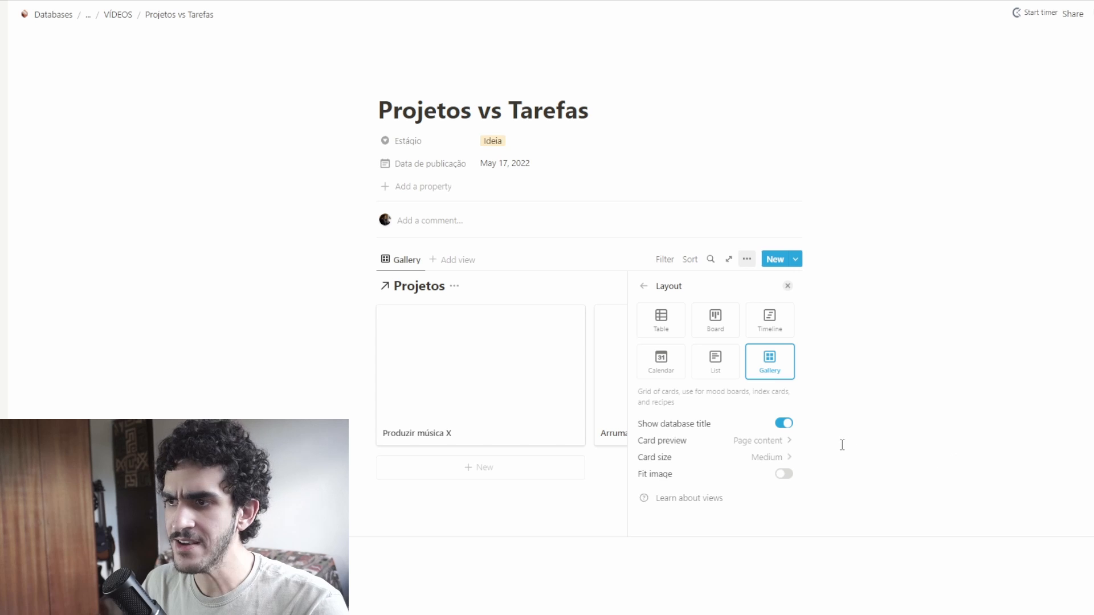
left_click(781, 459)
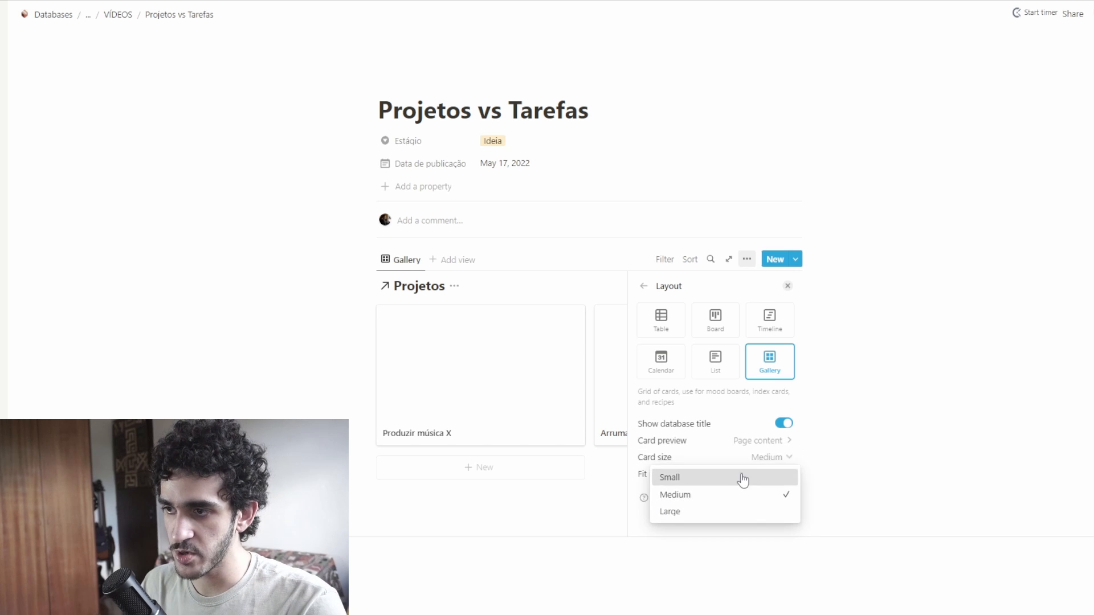
left_click(747, 481)
left_click(782, 449)
left_click(742, 479)
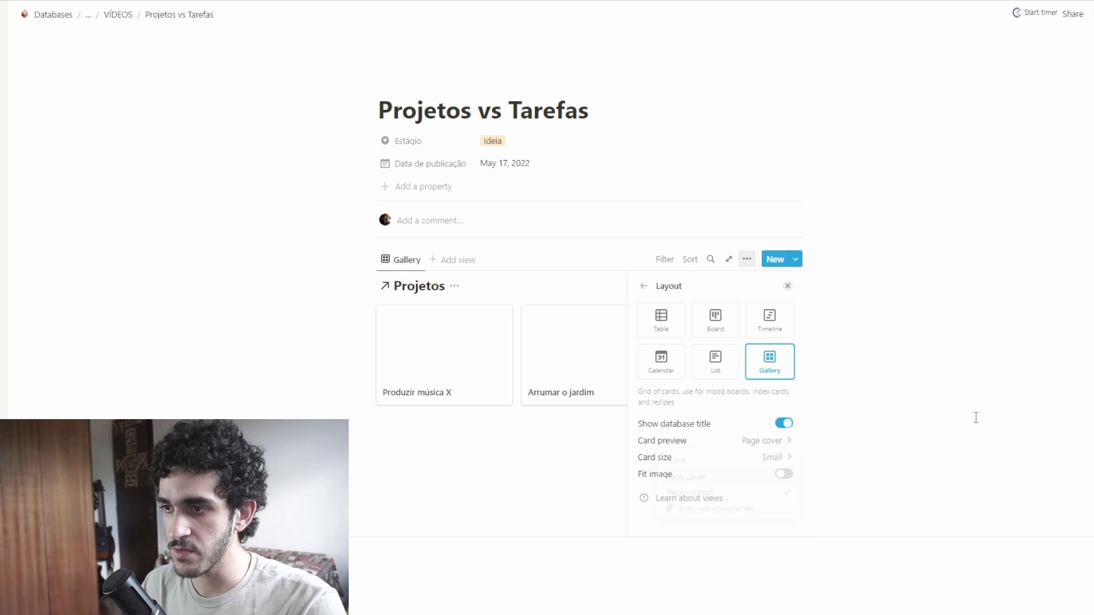
left_click(935, 374)
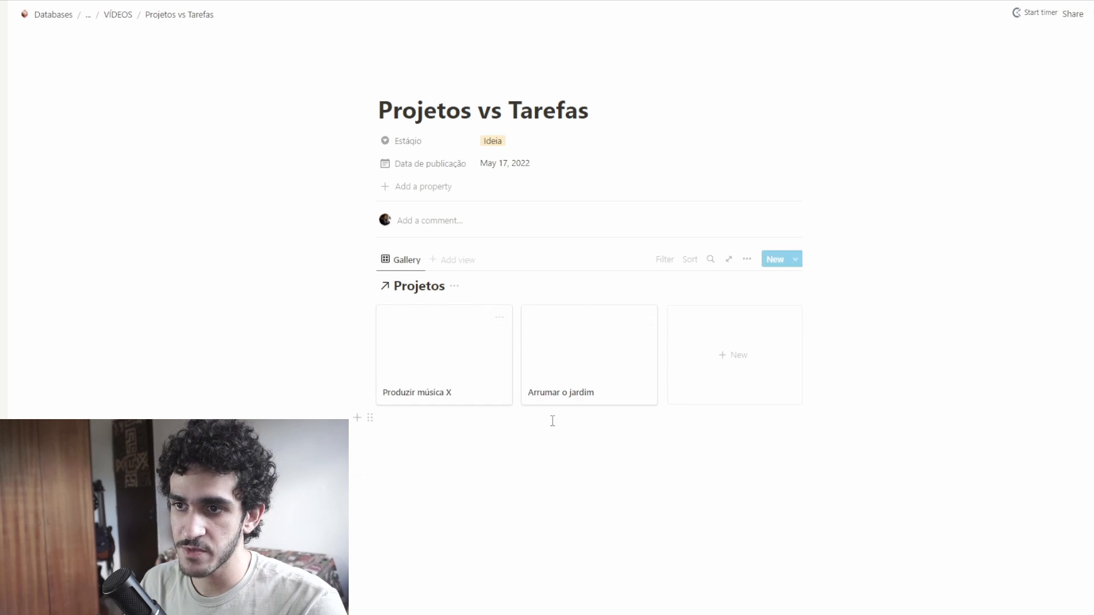
Open the Arrumar o jardim project and give it a farmer icon and a green garden cover image
left_click(593, 378)
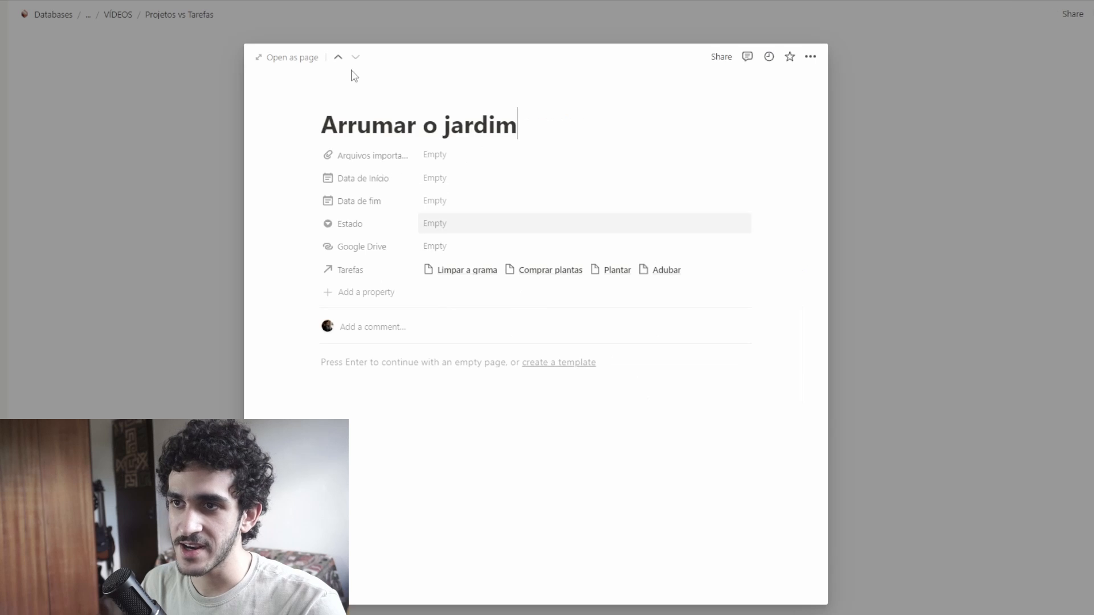
left_click(345, 101)
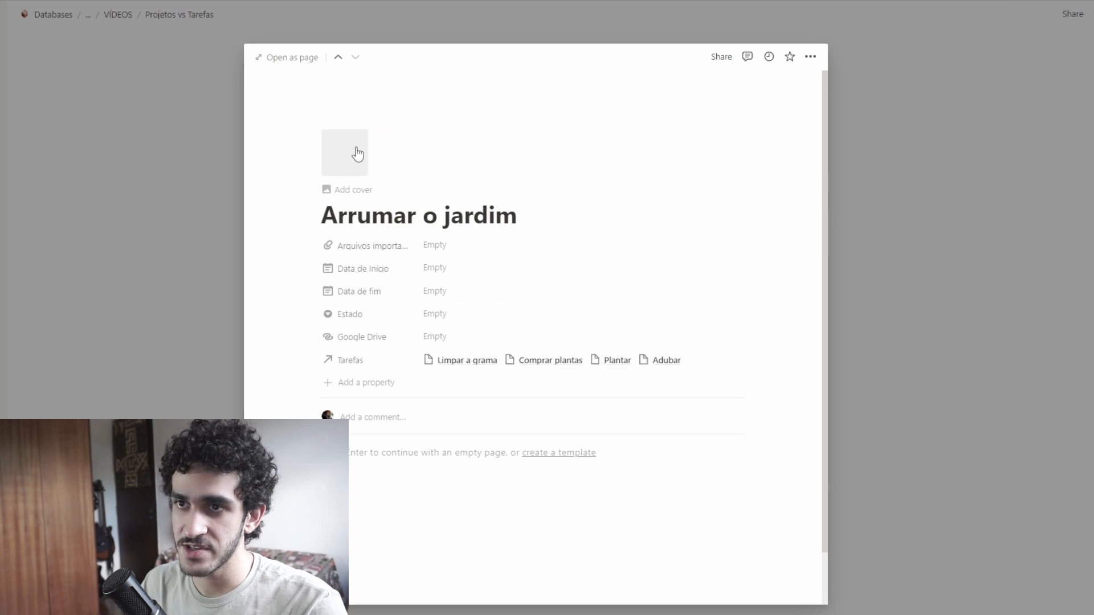
left_click(349, 189)
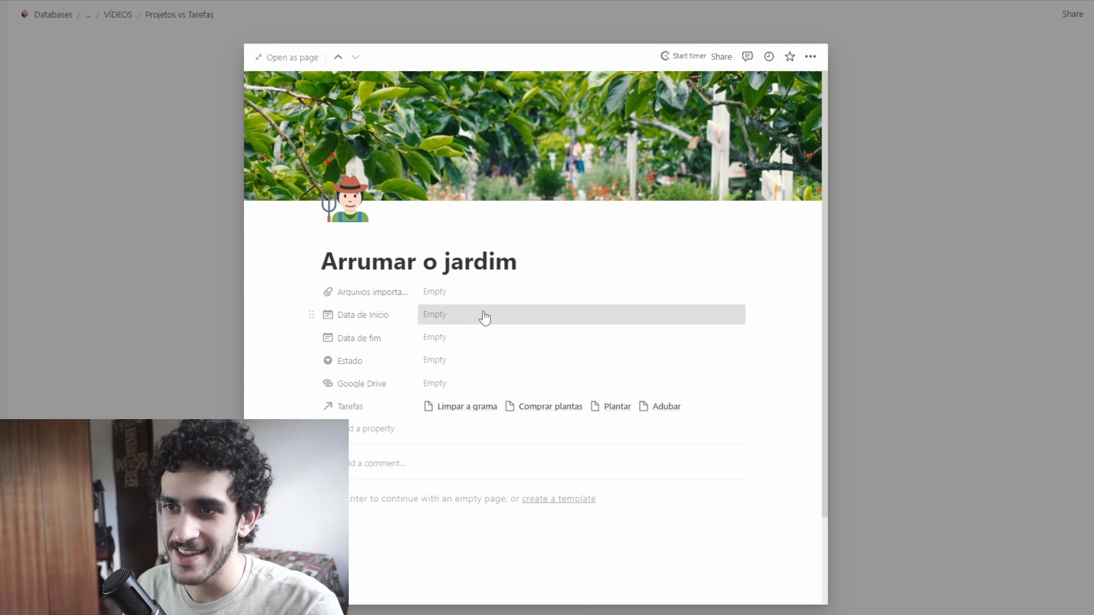
Set Arrumar o jardim's Data de Início to May 12, 2022 and its Estado to Em andamento
left_click(481, 315)
left_click(517, 415)
left_click(634, 298)
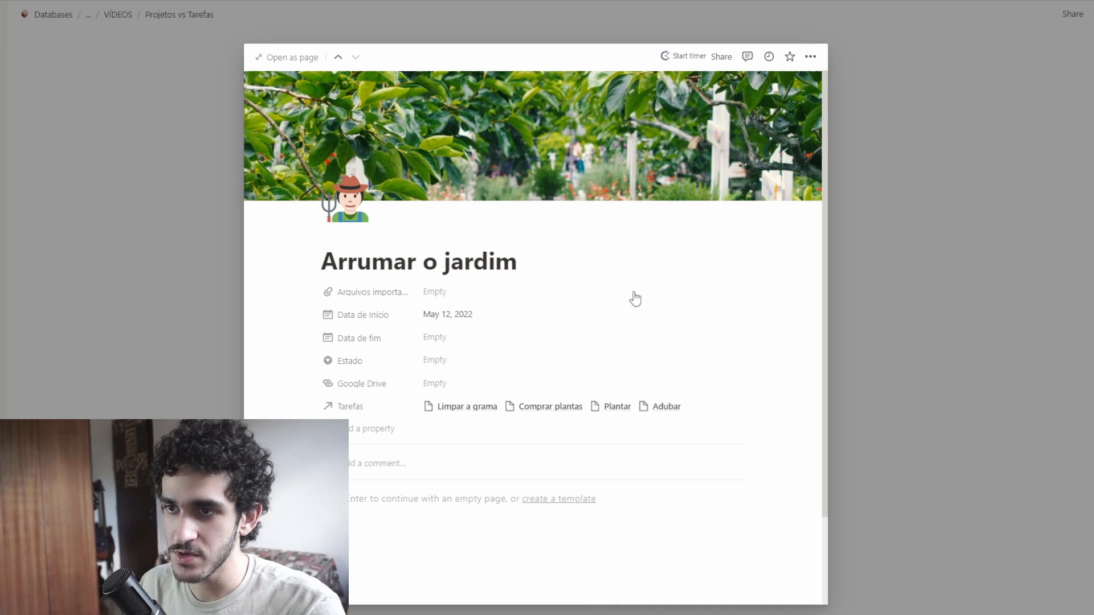
left_click(493, 342)
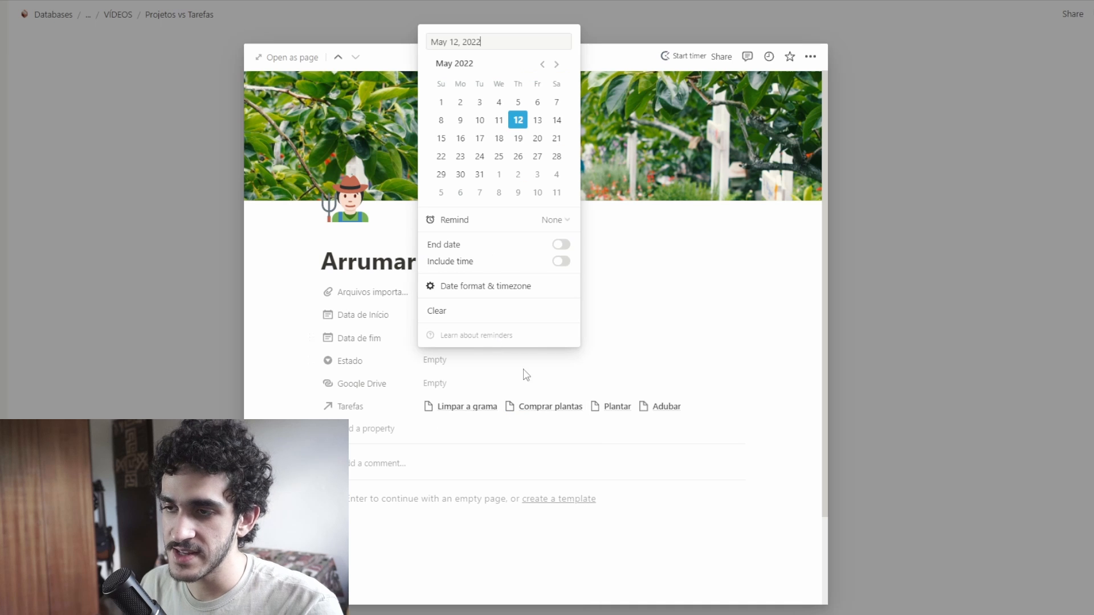
left_click(713, 305)
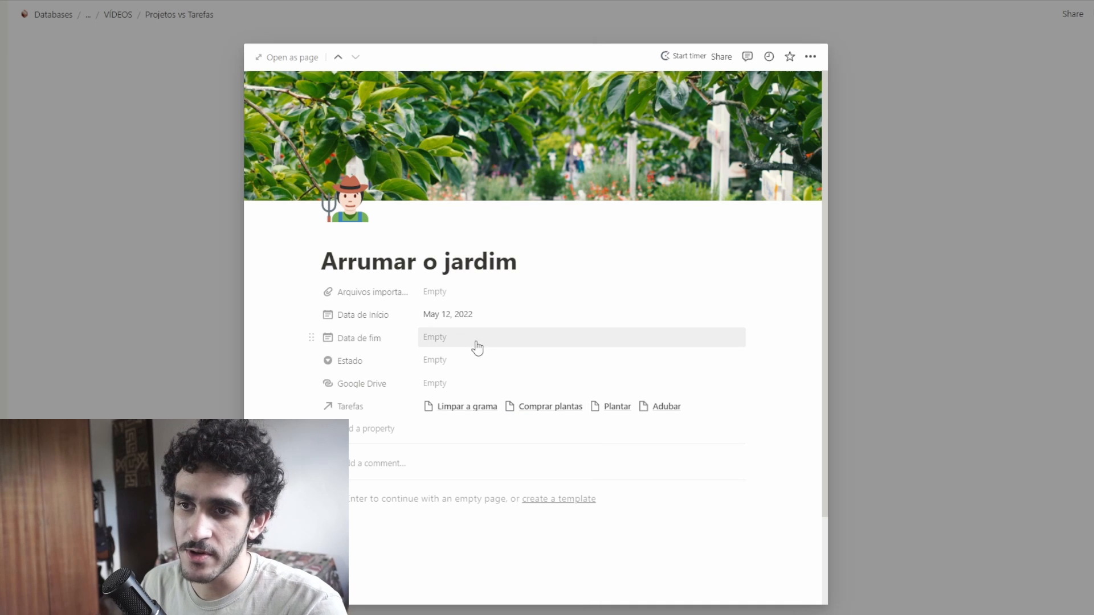
left_click(442, 364)
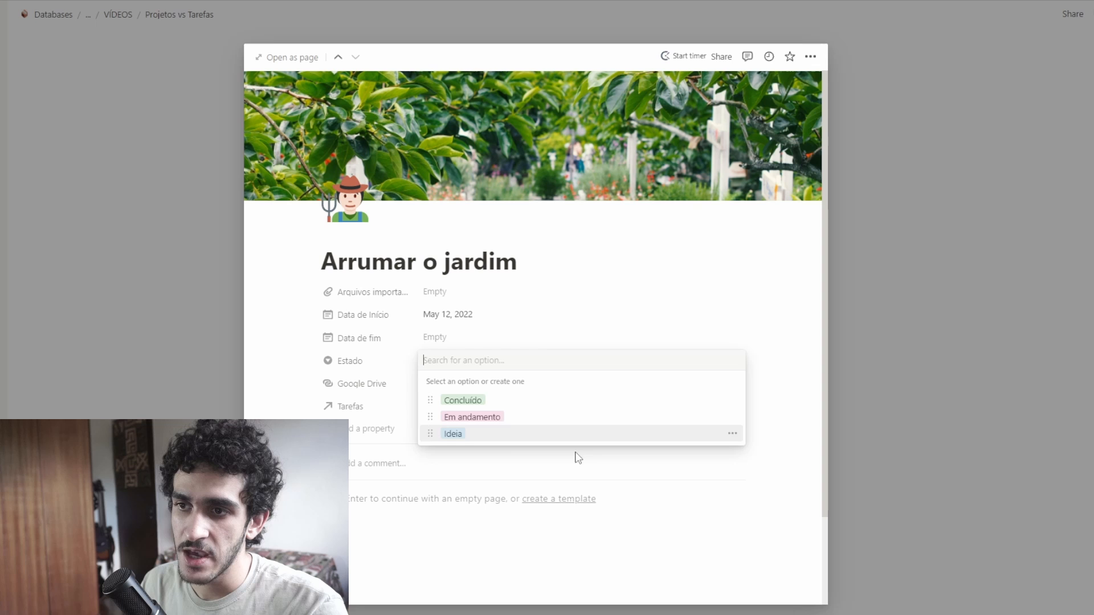
left_click(505, 418)
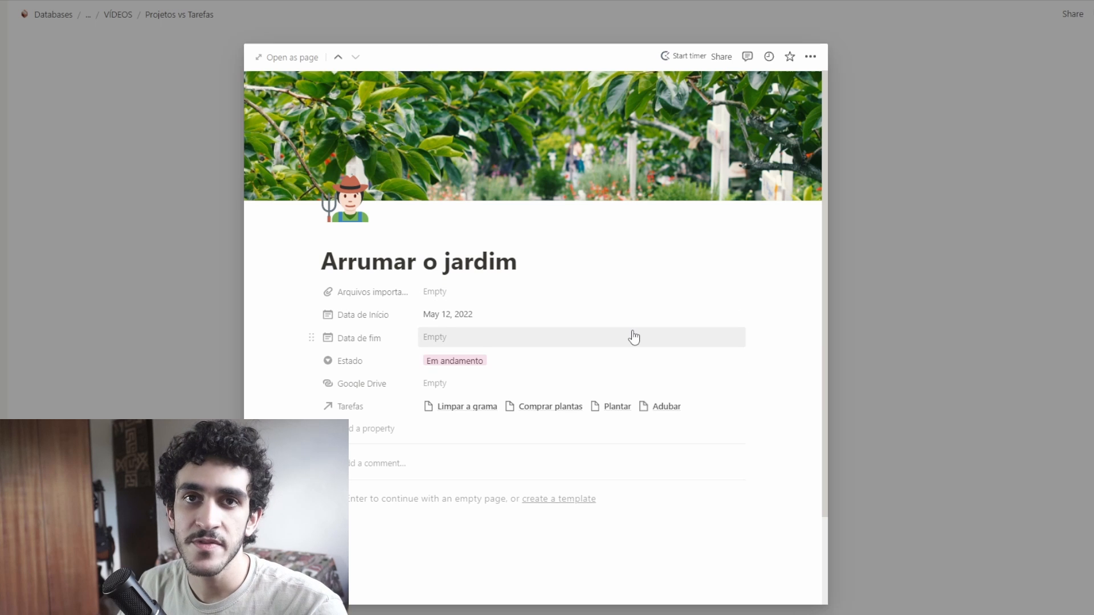
Examine the file upload options of Arrumar o jardim's important-files property and close the project page
left_click(467, 293)
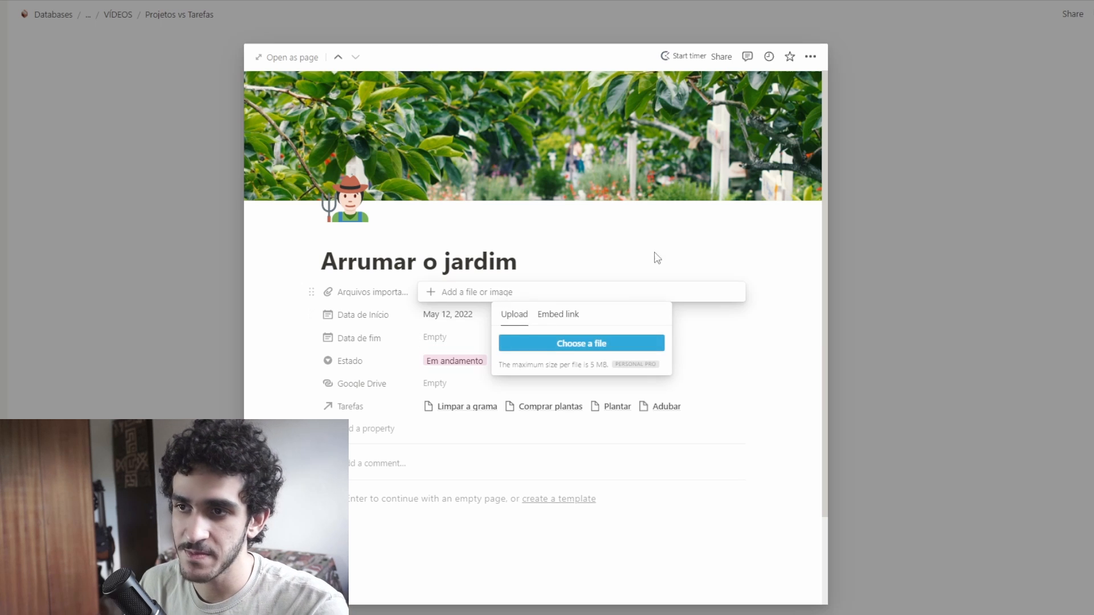
left_click(731, 398)
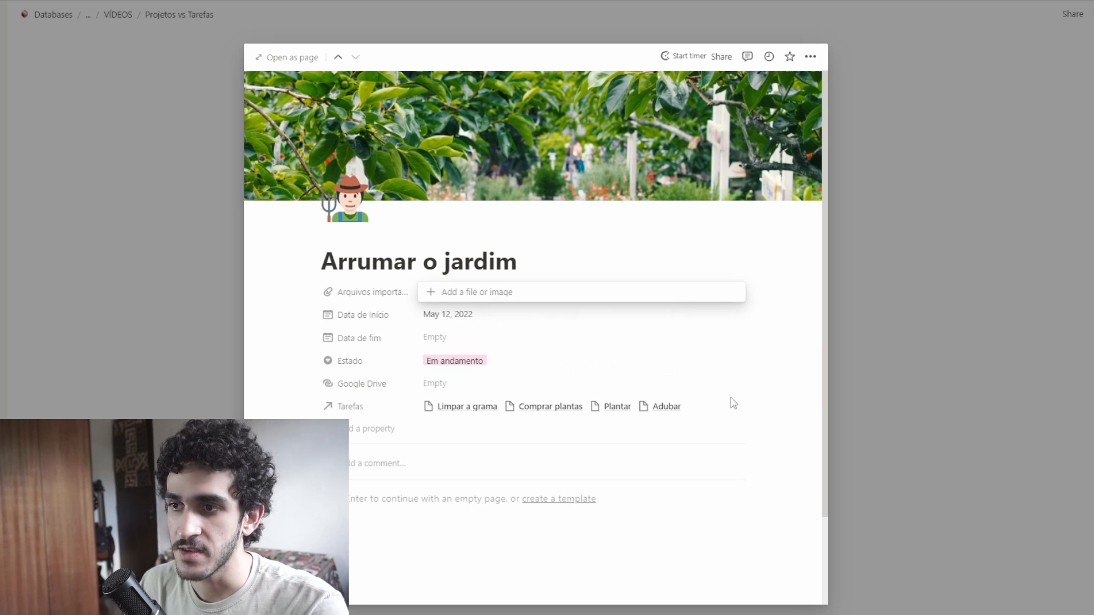
left_click(596, 268)
left_click(468, 297)
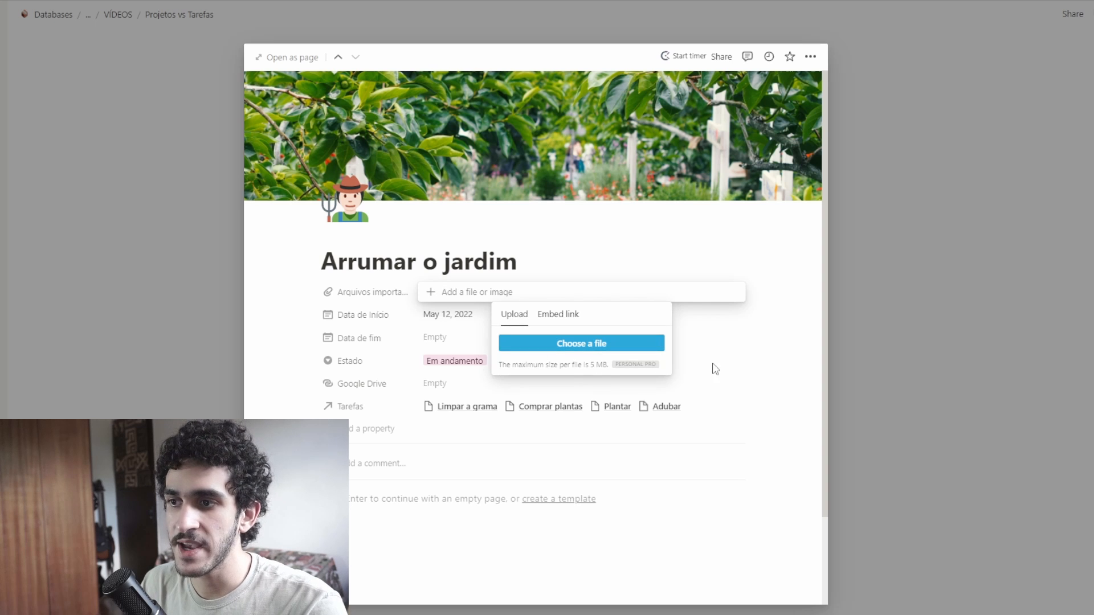
left_click(765, 333)
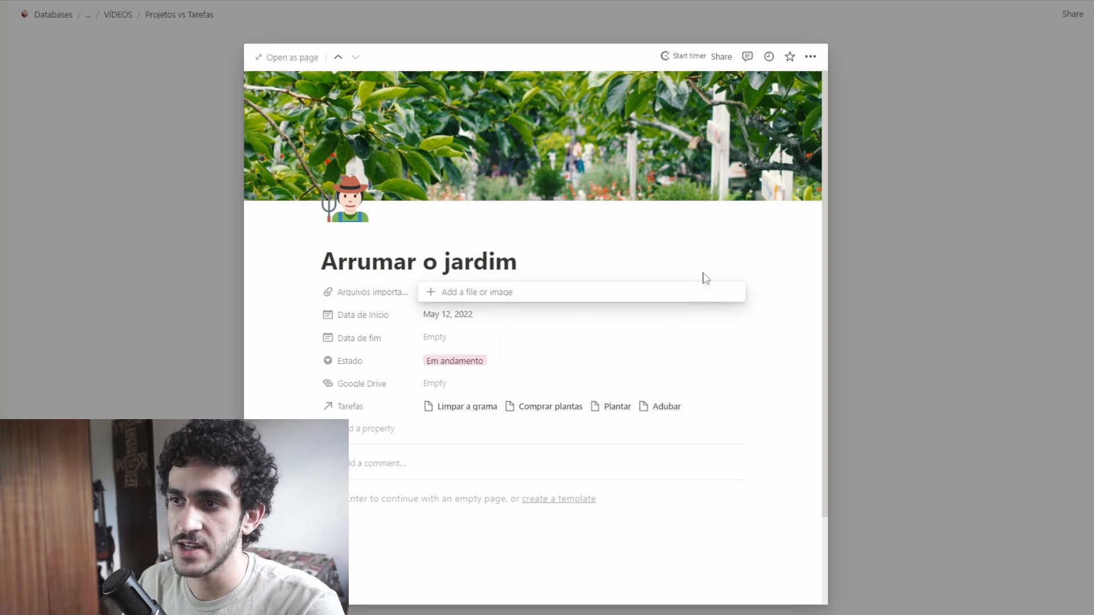
left_click(720, 266)
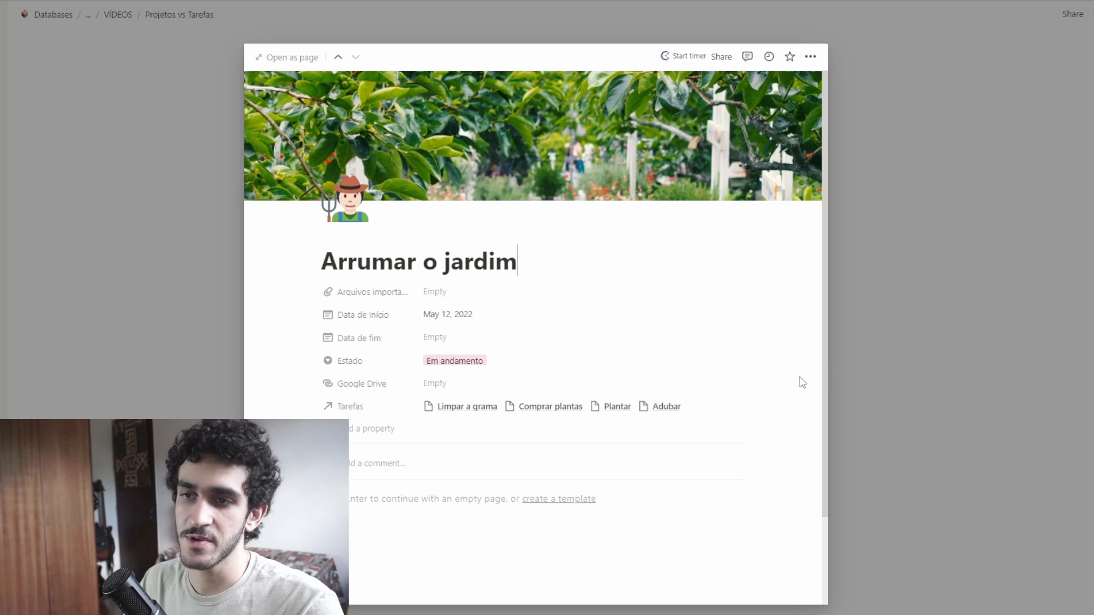
key("Escape")
Open the Produzir música X project and give it a treble clef icon and a cassette tape cover image
left_click(427, 354)
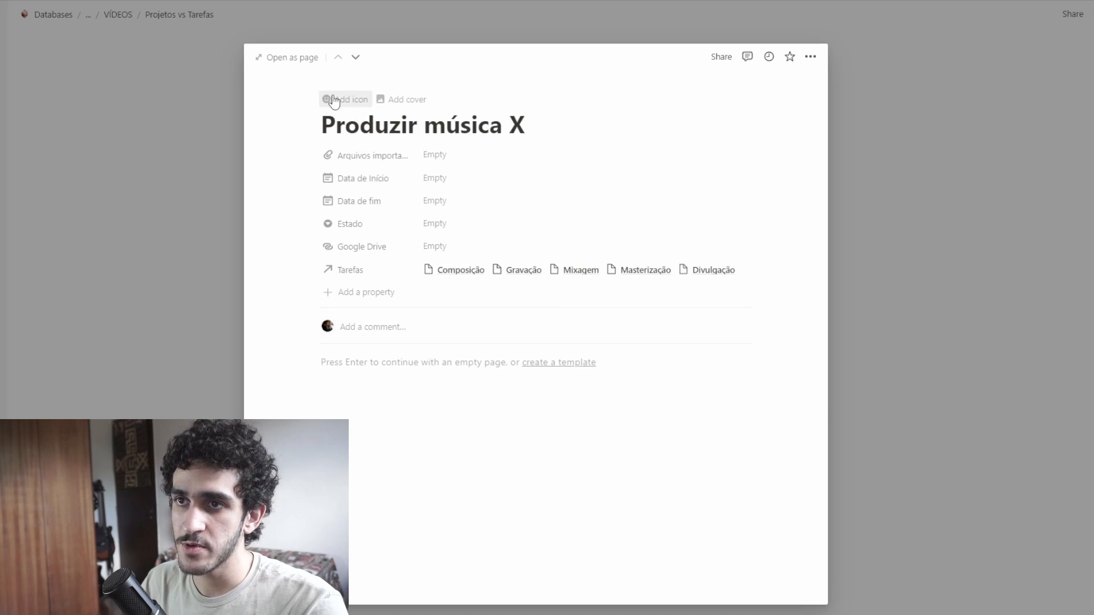
left_click(357, 193)
left_click(357, 212)
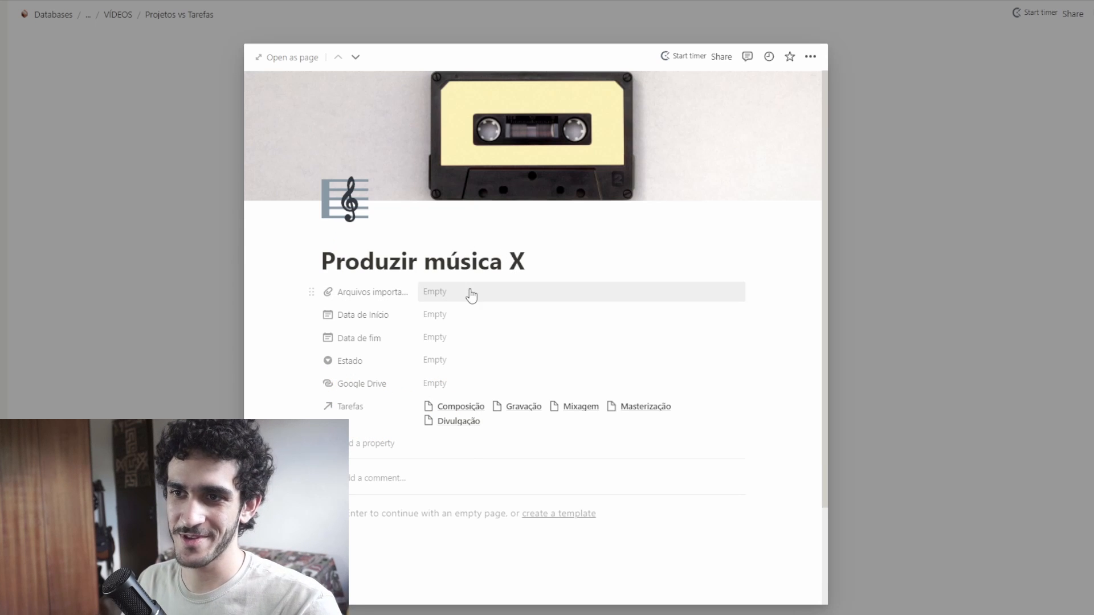
Set Produzir música X's Data de Início to May 15, 2022 and its Estado to Em andamento, and close the project page
left_click(448, 317)
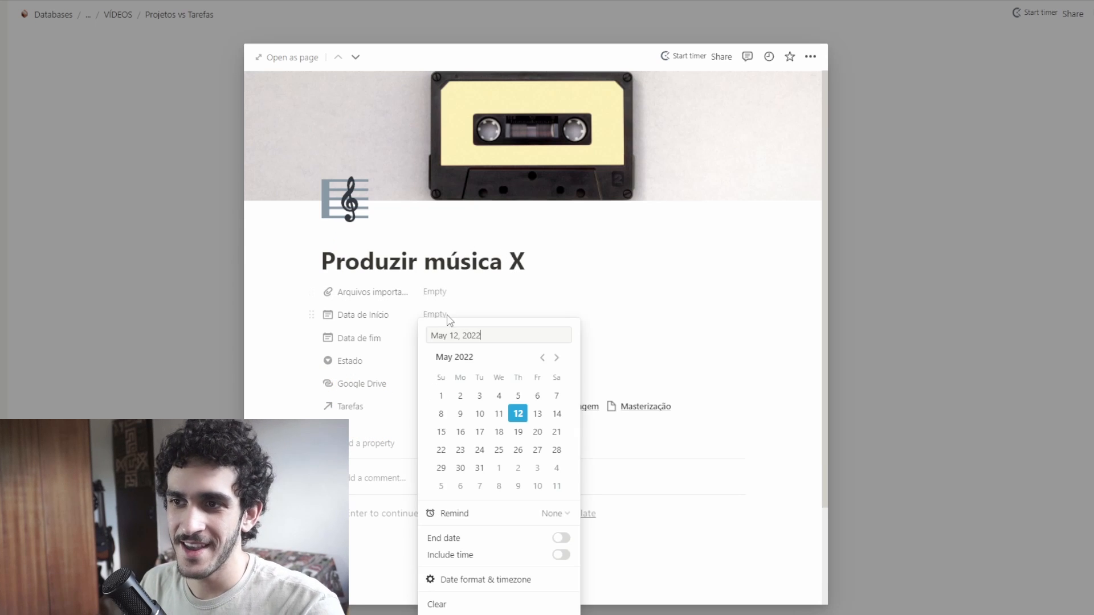
left_click(441, 432)
left_click(555, 281)
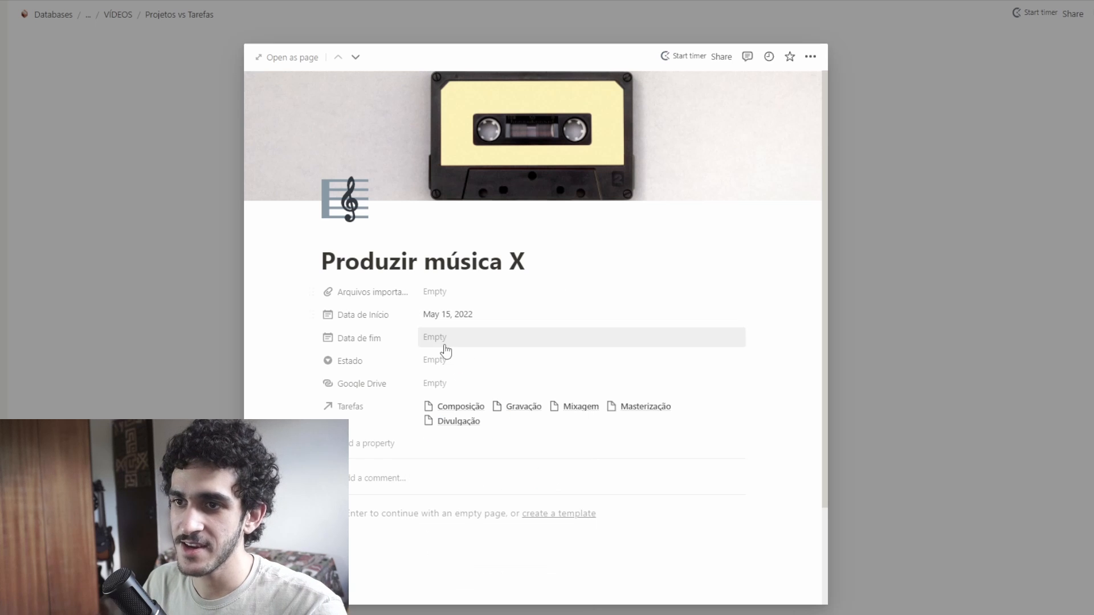
left_click(455, 363)
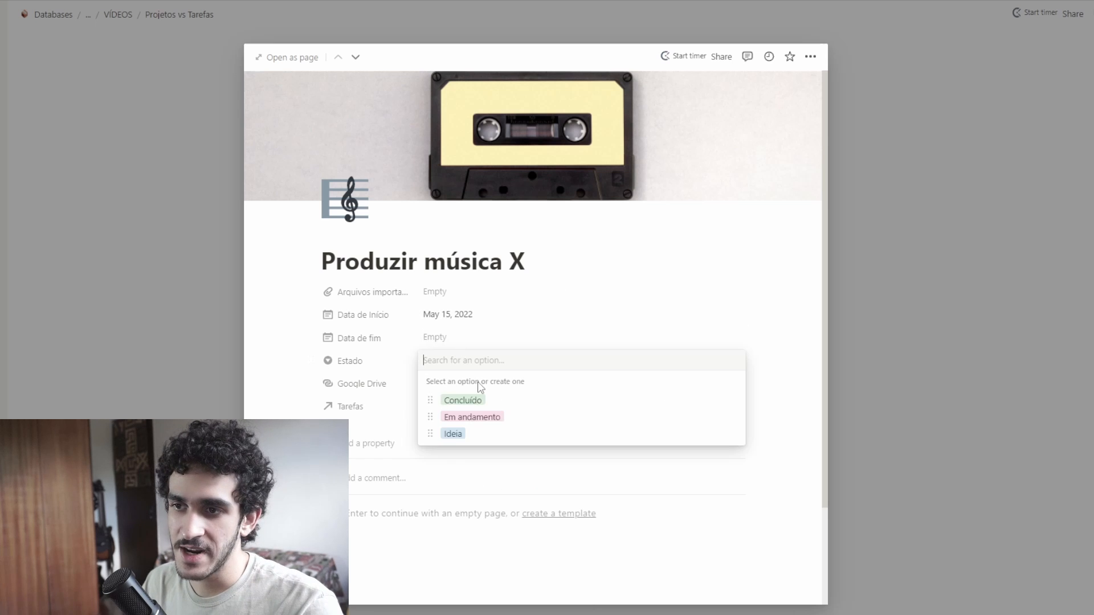
left_click(478, 424)
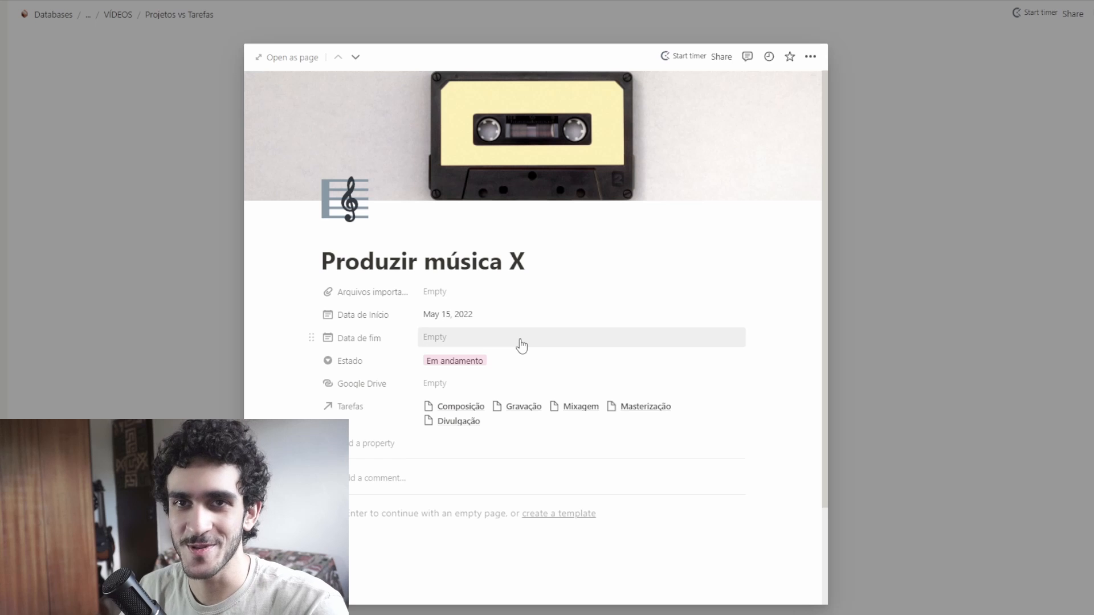
left_click(905, 326)
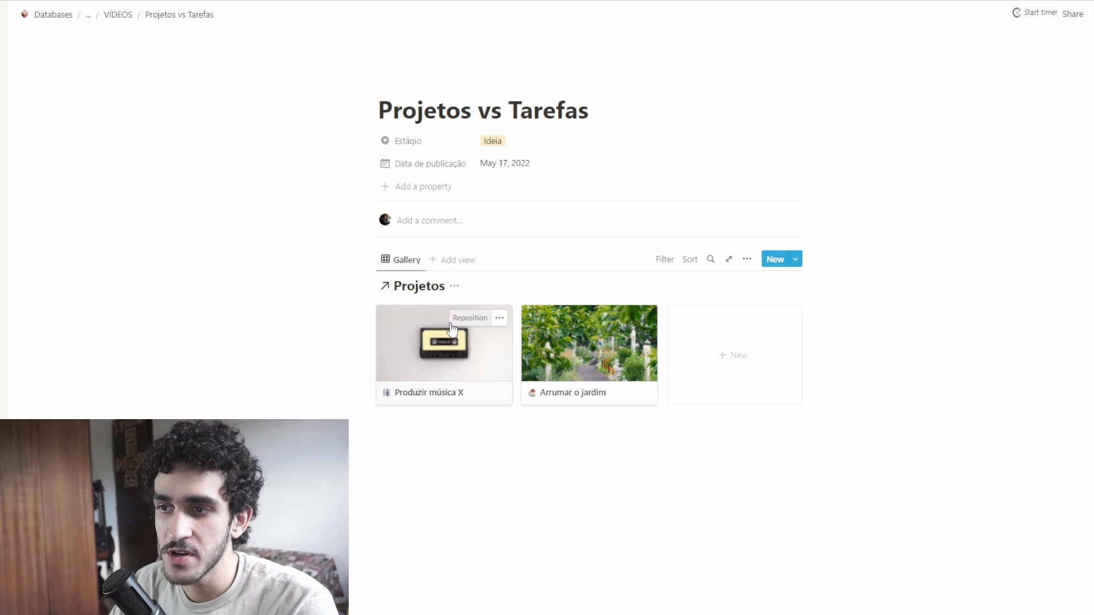
Open the Arrumar o jardim project and insert a linked view of the Tarefas database in its page body
left_click(570, 393)
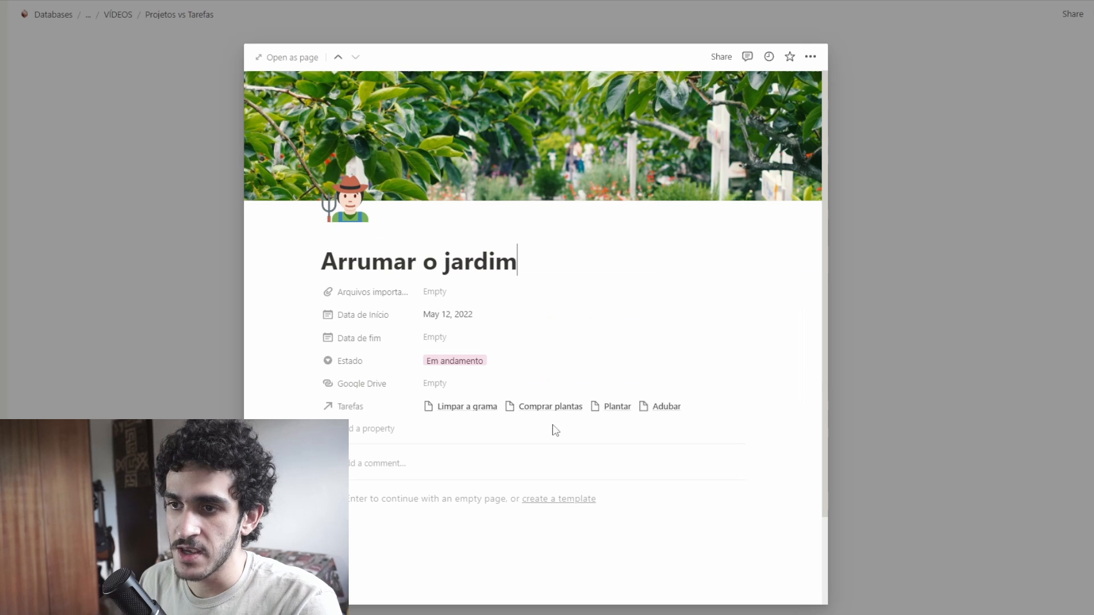
left_click(421, 516)
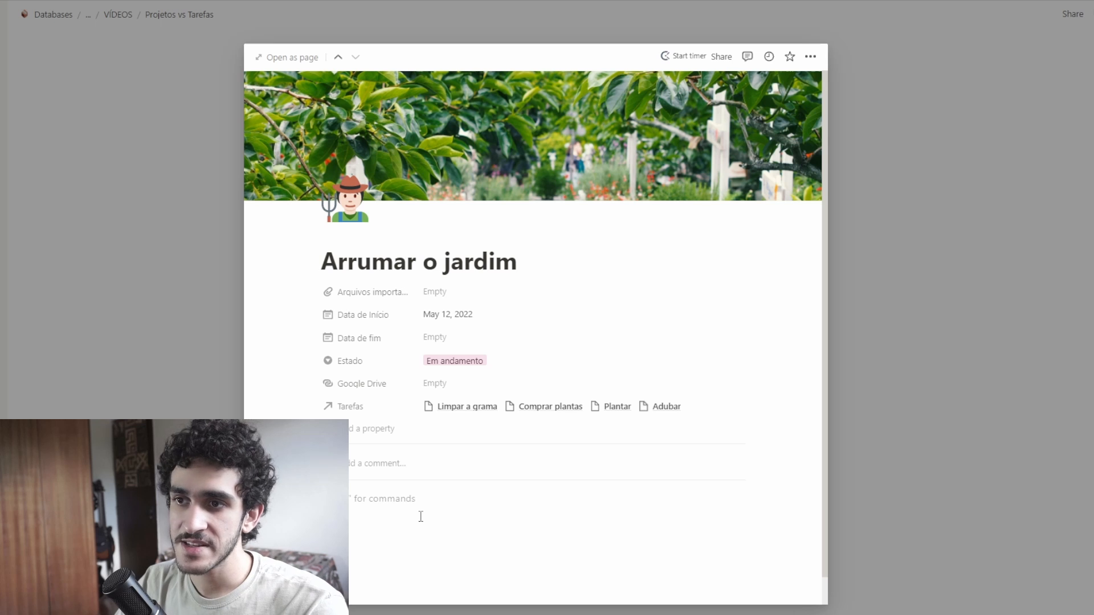
type("/link")
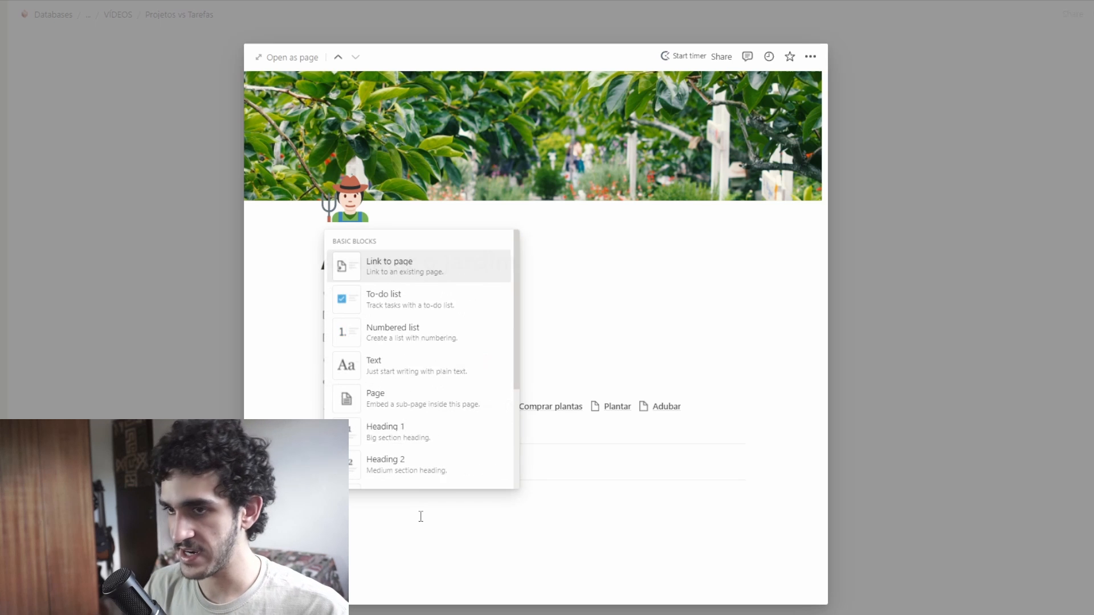
key("Return")
left_click(635, 499)
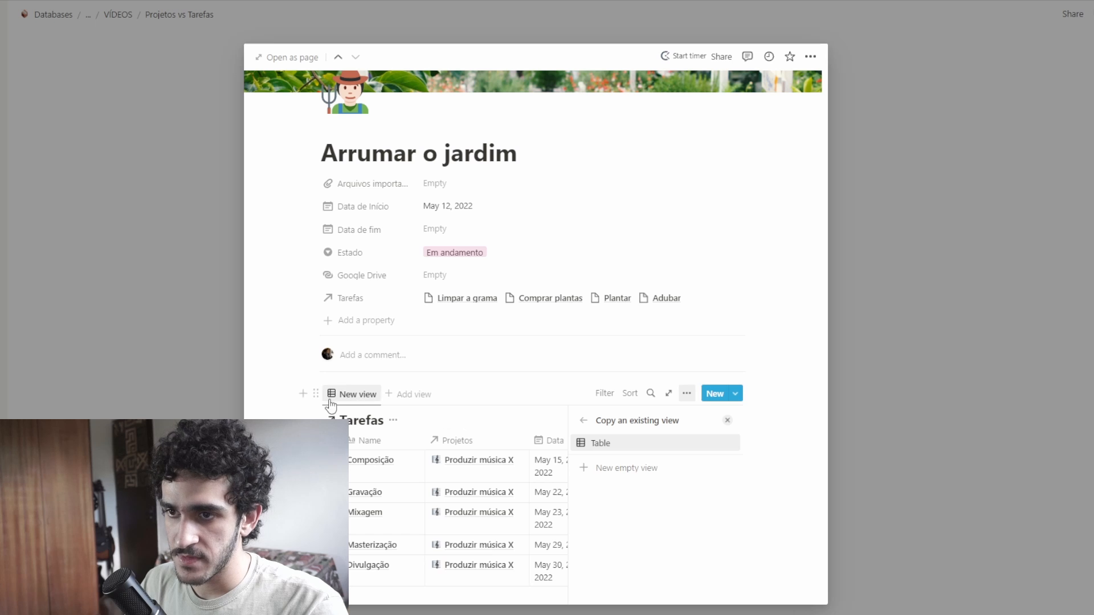
left_click(727, 421)
Change the layout of the linked Tarefas view in Arrumar o jardim to List
scroll(574, 463, "down", 3)
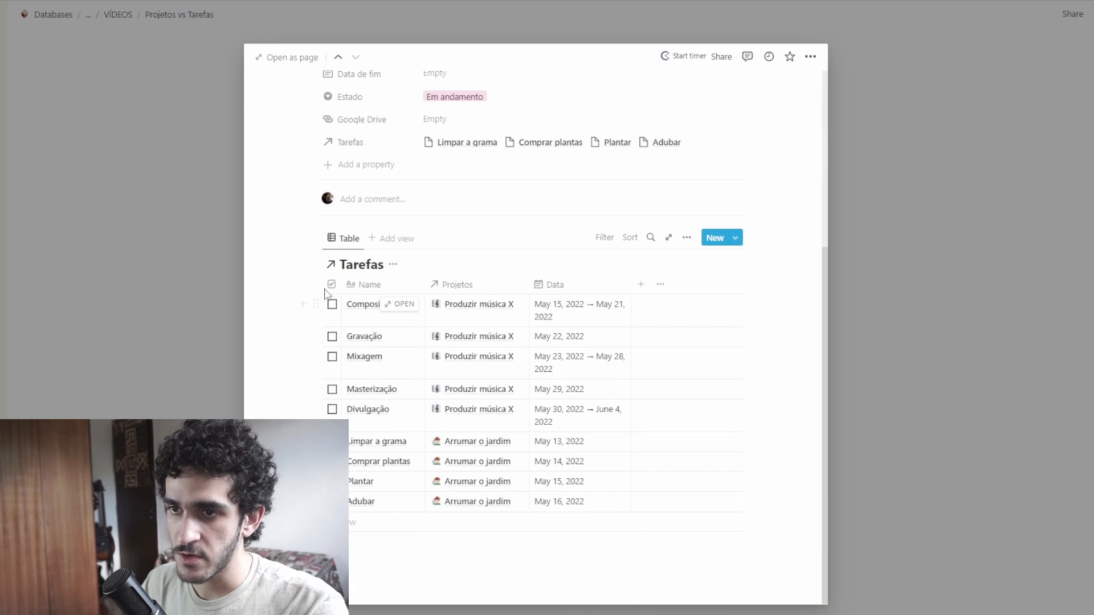
left_click(343, 237)
left_click(358, 279)
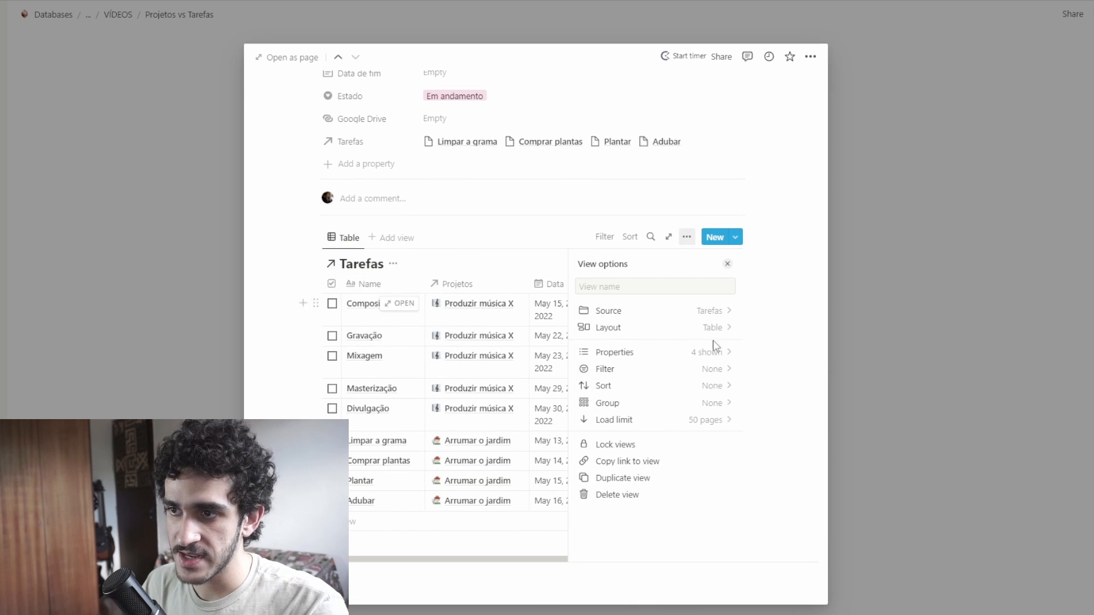
left_click(647, 327)
left_click(655, 340)
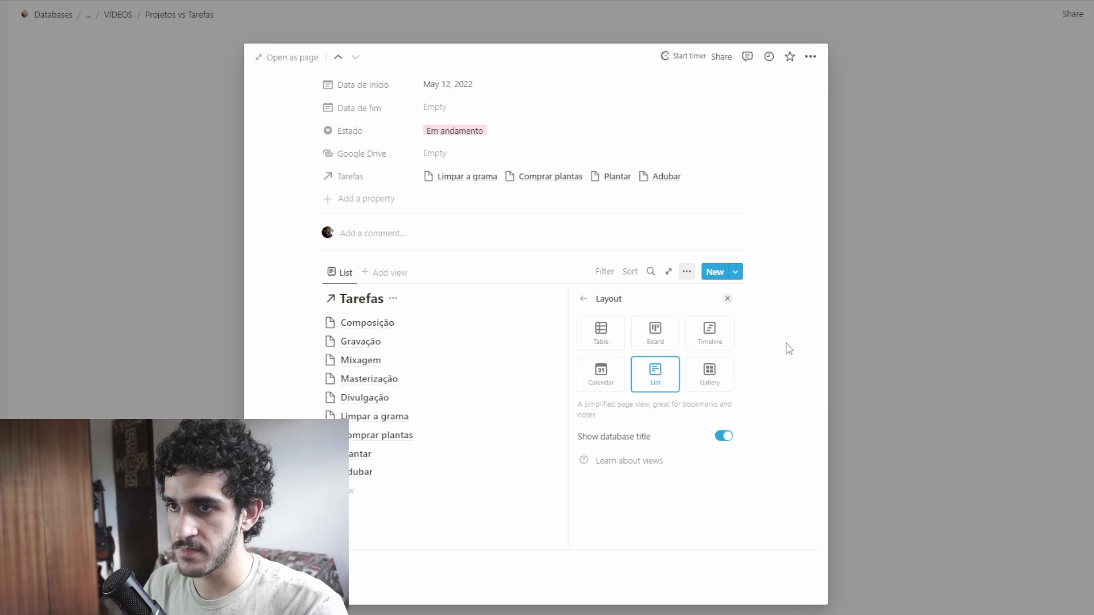
left_click(728, 300)
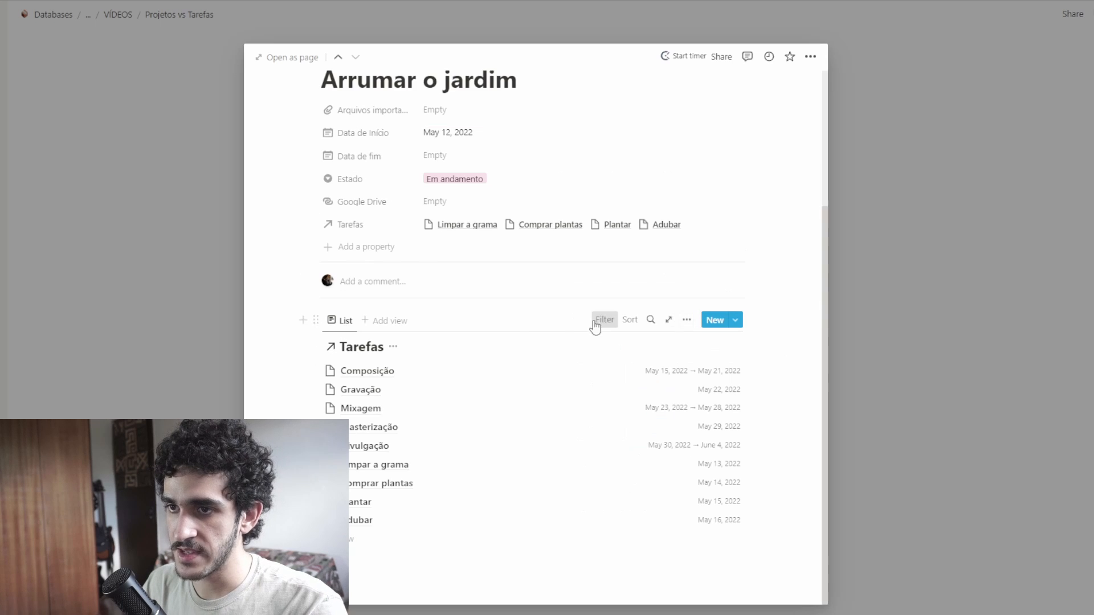
Filter the linked task list so that Projetos contains Arrumar o jardim
left_click(595, 326)
left_click(562, 389)
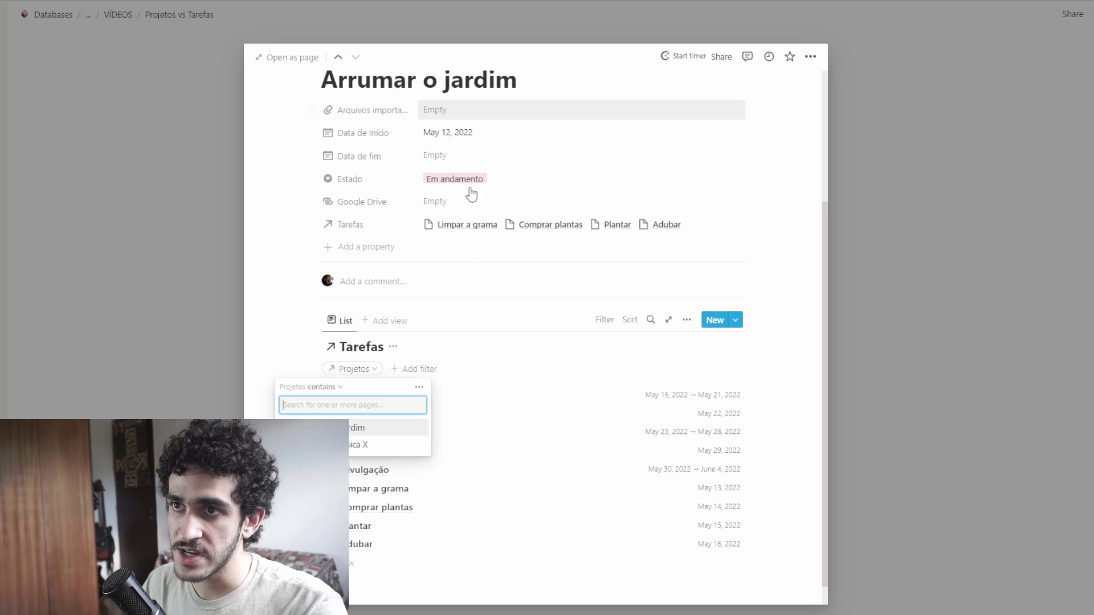
left_click(374, 429)
left_click(770, 479)
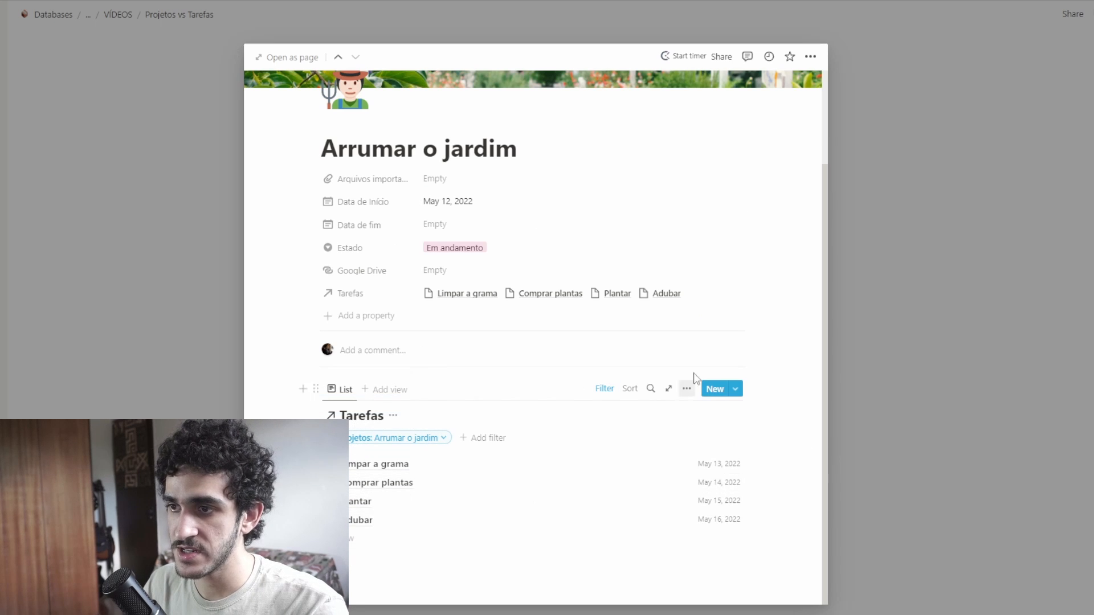
Show the Feito property in Arrumar o jardim's task list and close the project page
left_click(689, 389)
left_click(673, 439)
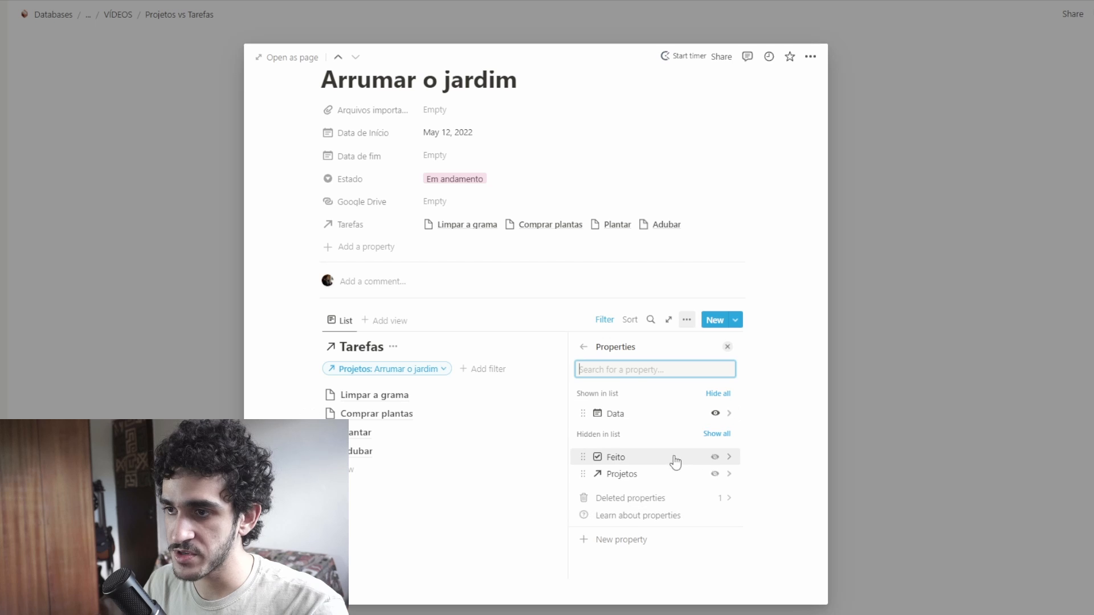
left_click(716, 458)
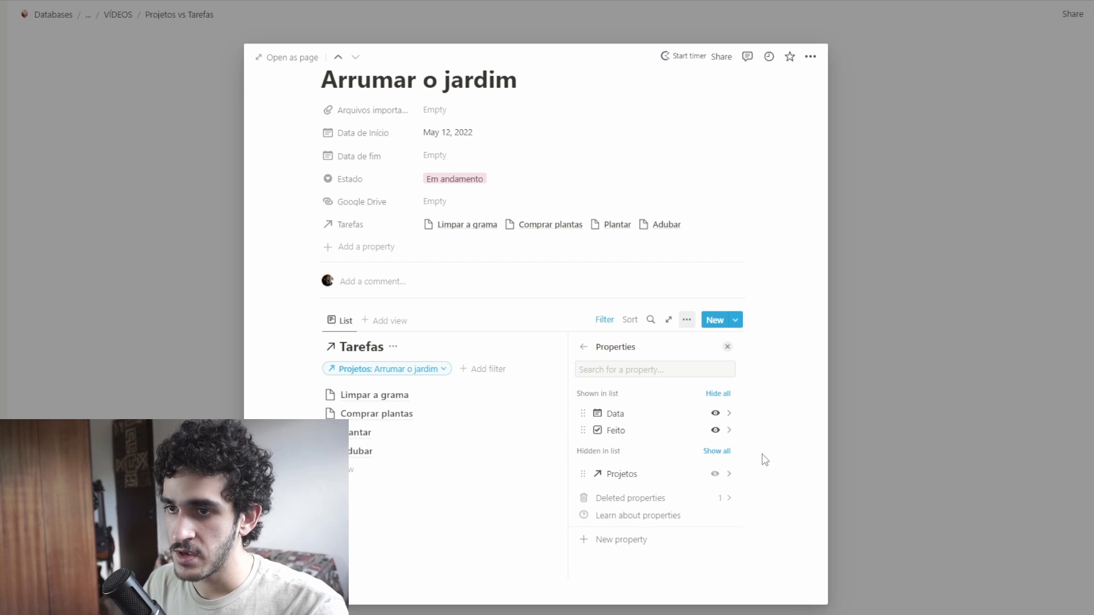
left_click(727, 347)
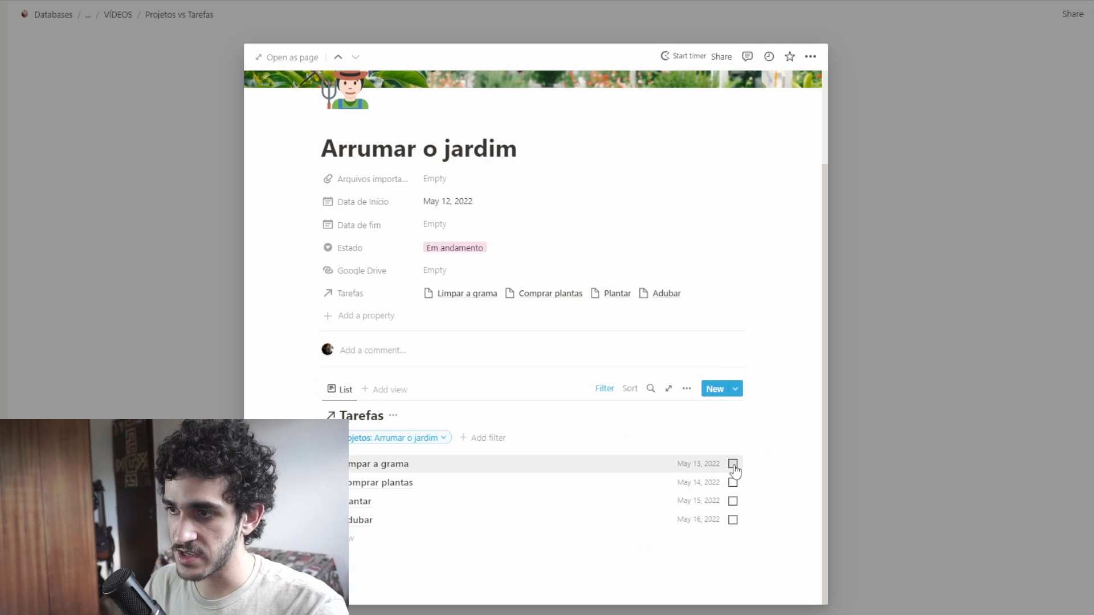
scroll(721, 473, "up", 2)
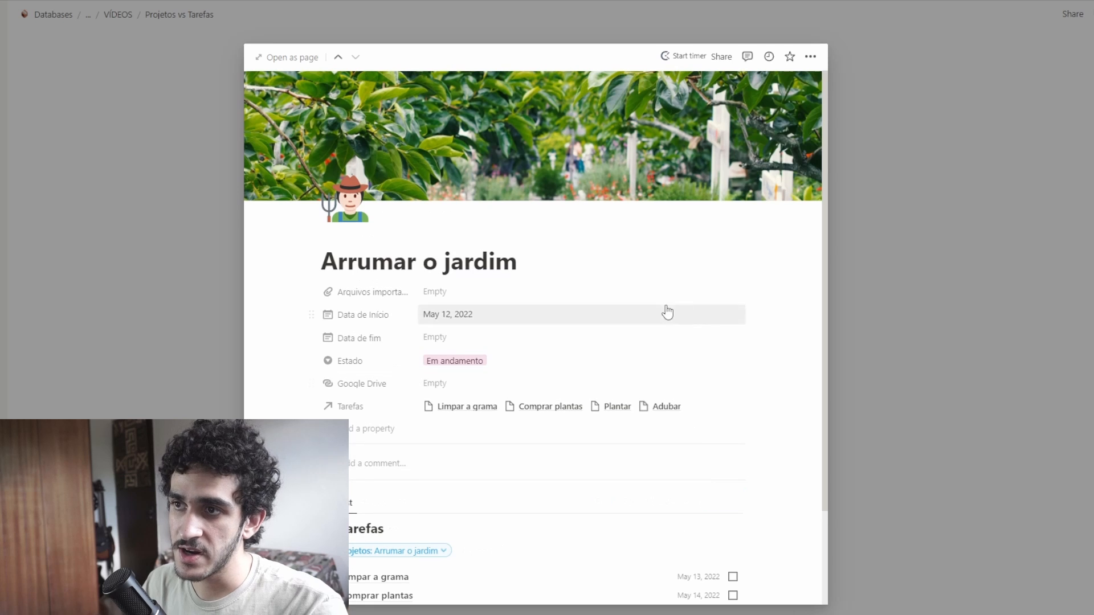
scroll(570, 371, "down", 2)
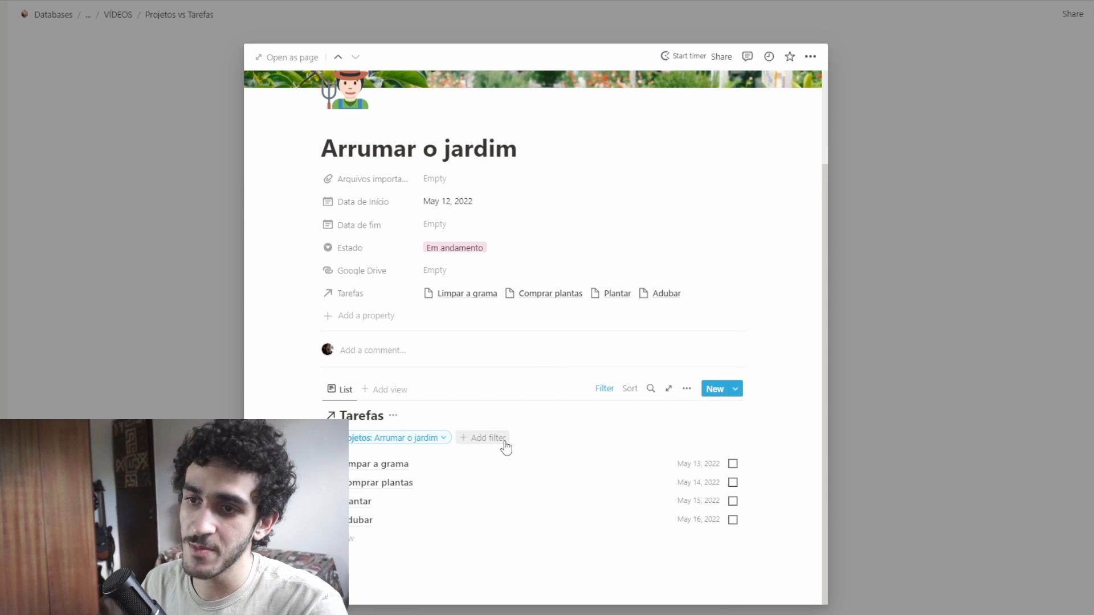
key("Escape")
Open the Produzir música X project and insert a linked view of the Tarefas database in its page body
left_click(443, 389)
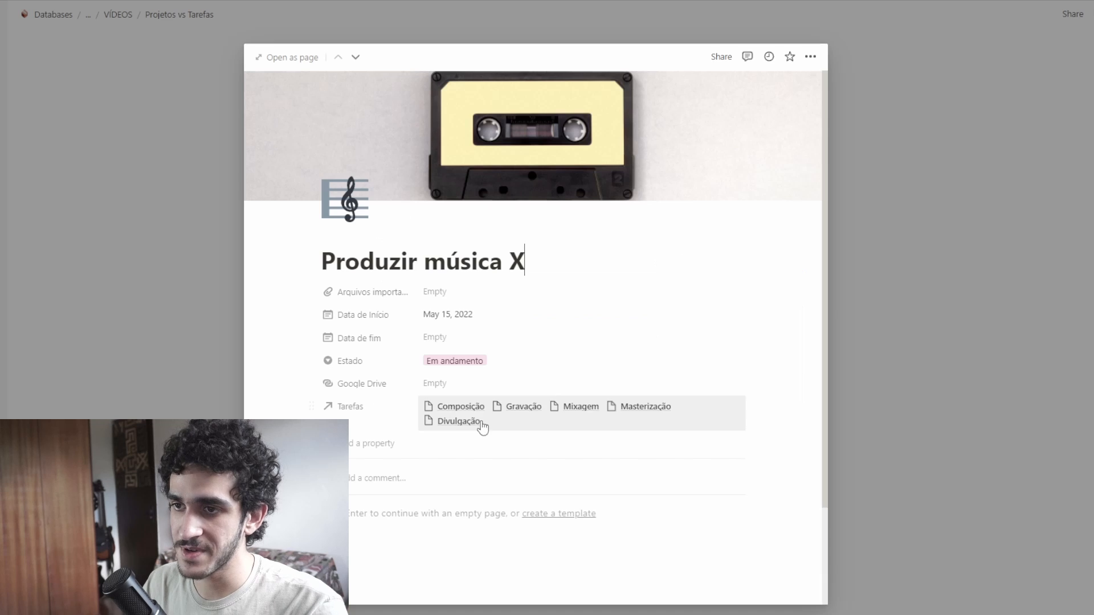
left_click(437, 534)
type("/link")
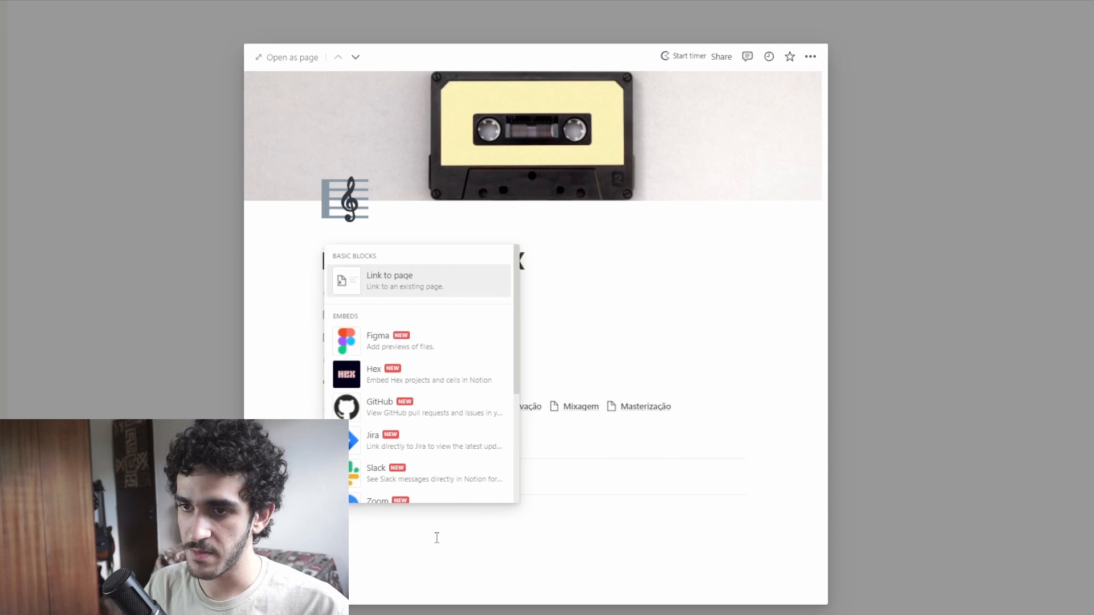
type("ed")
key("Return")
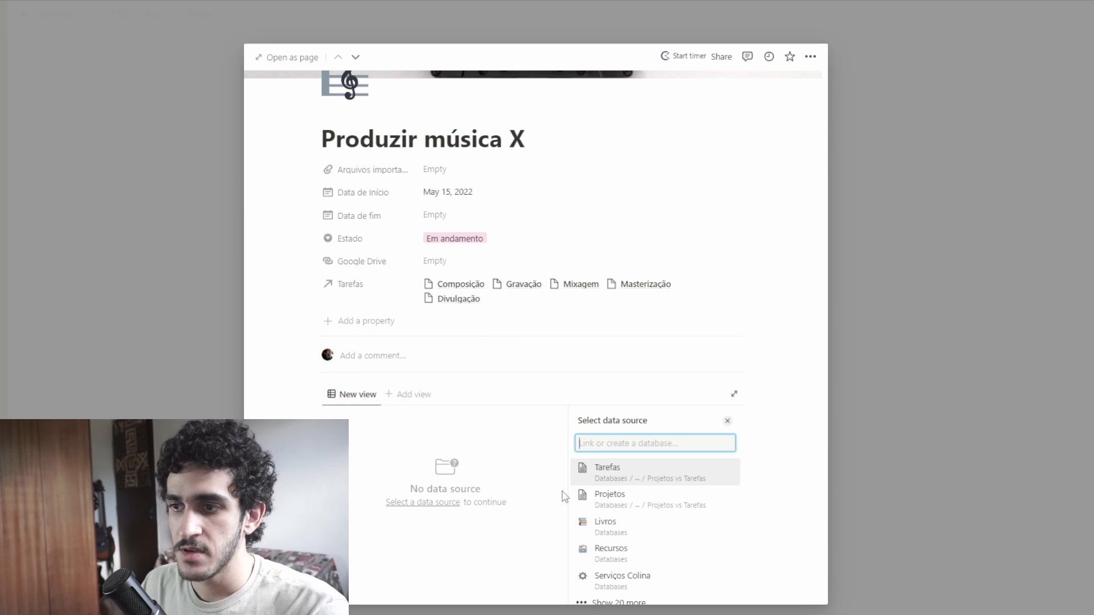
left_click(613, 471)
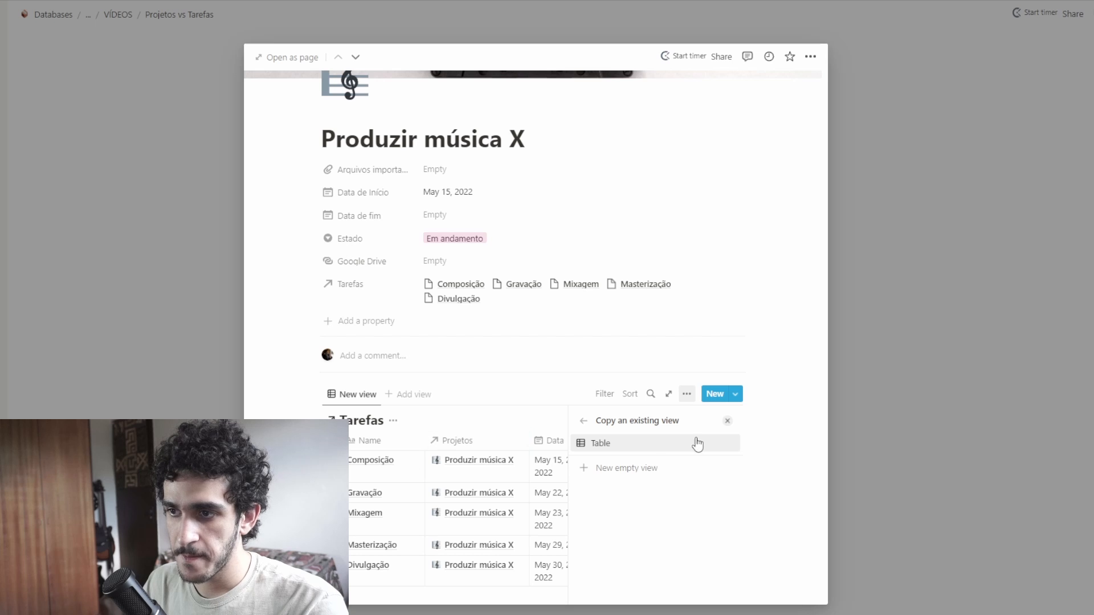
left_click(728, 422)
Change the layout of the linked Tarefas view in Produzir música X to List
left_click(345, 395)
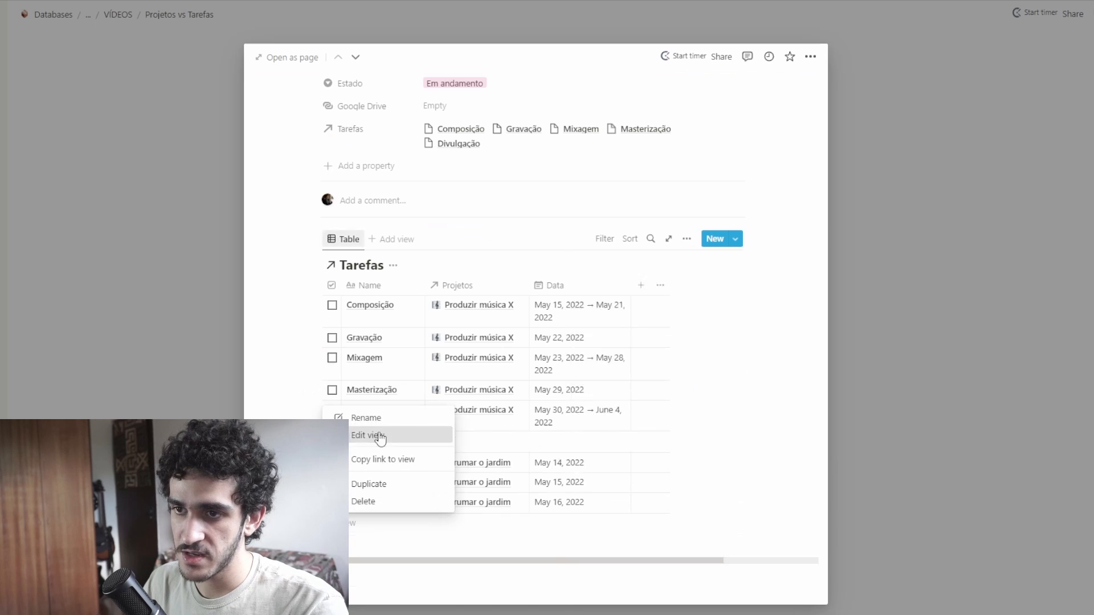
left_click(411, 440)
left_click(634, 336)
left_click(664, 350)
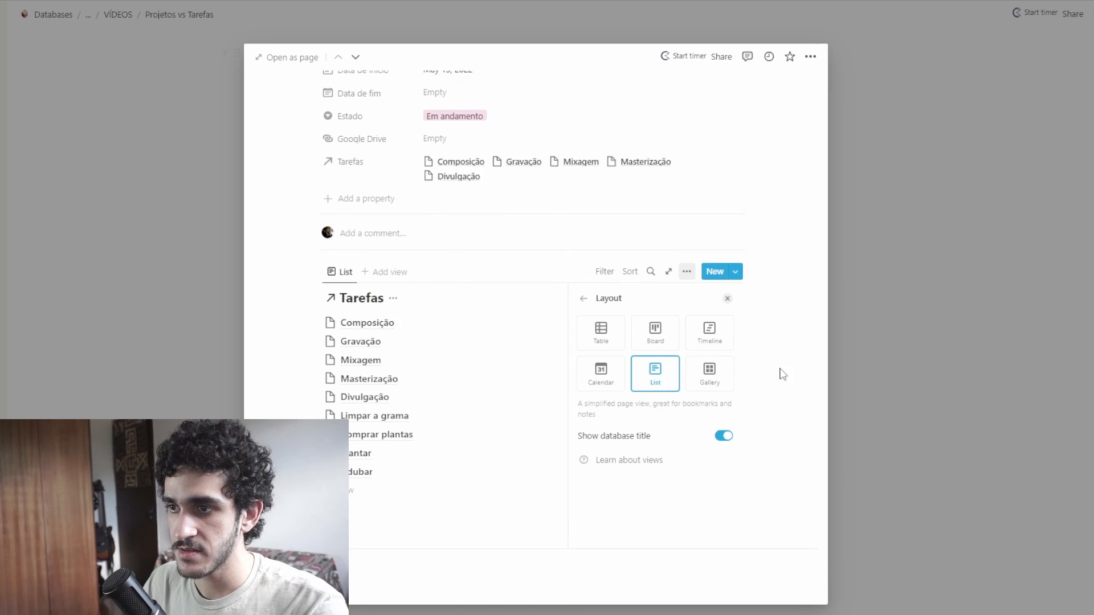
Filter the linked task list so that Projetos contains Produzir música X
left_click(604, 271)
left_click(561, 340)
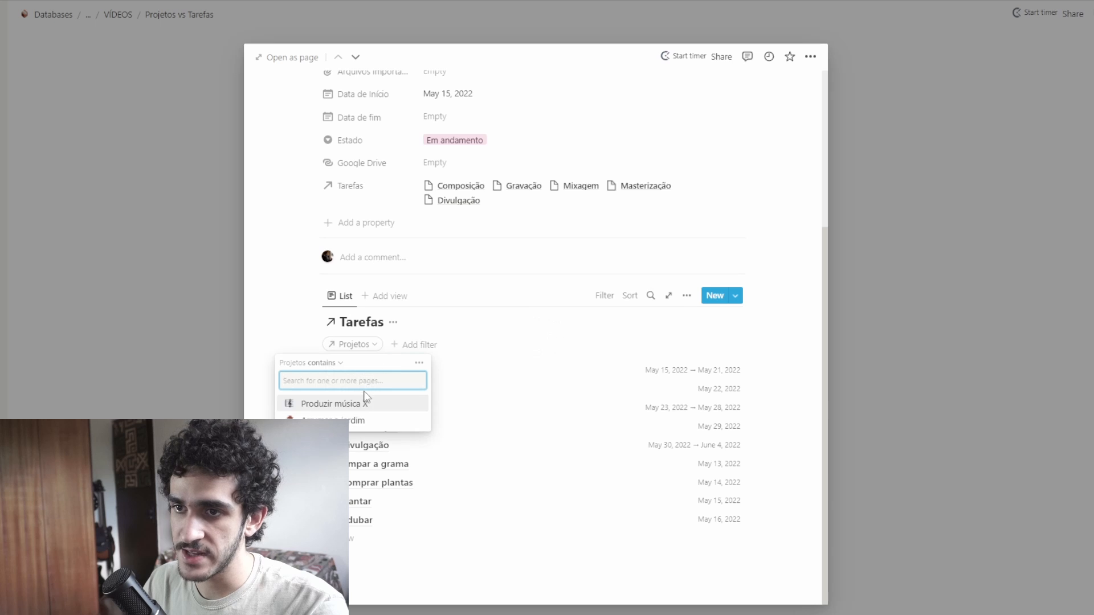
left_click(356, 405)
left_click(779, 415)
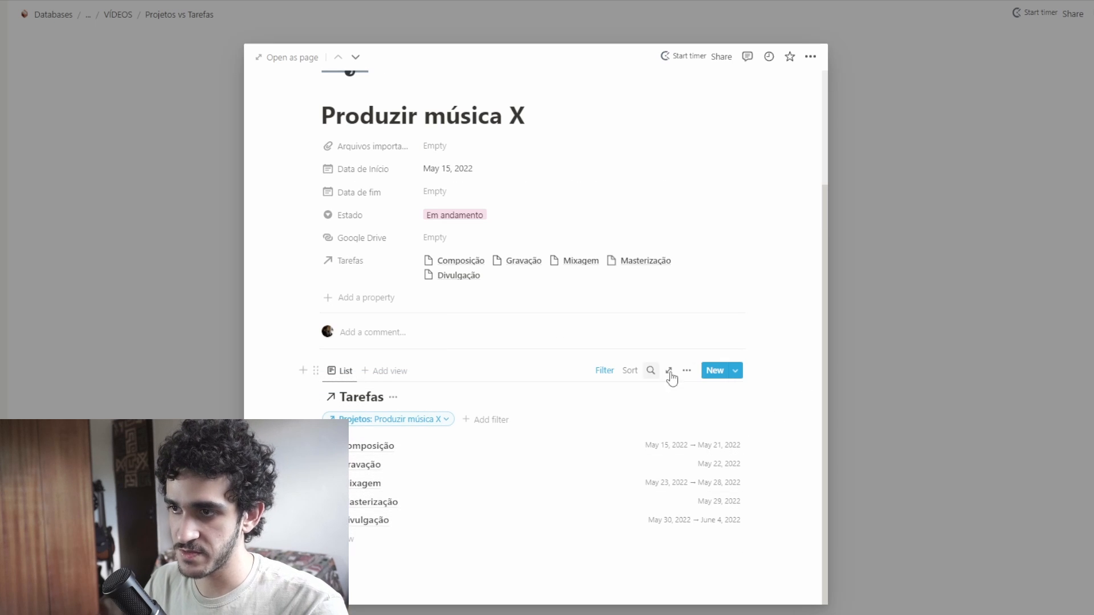
Show the Feito property in Produzir música X's task list and sort the list by Data in ascending order
left_click(687, 373)
left_click(638, 417)
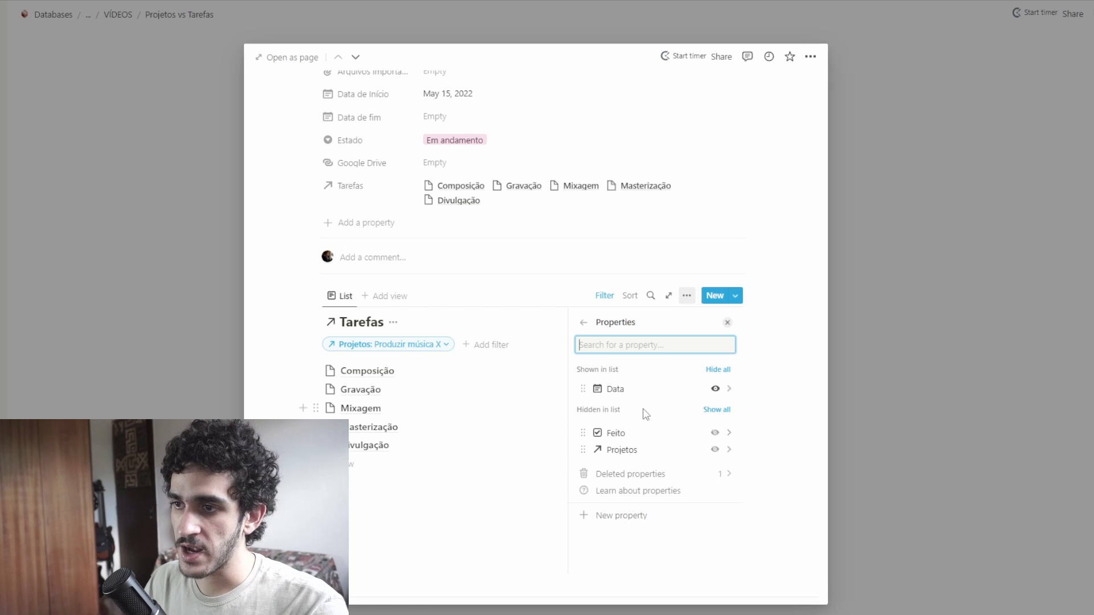
left_click(715, 433)
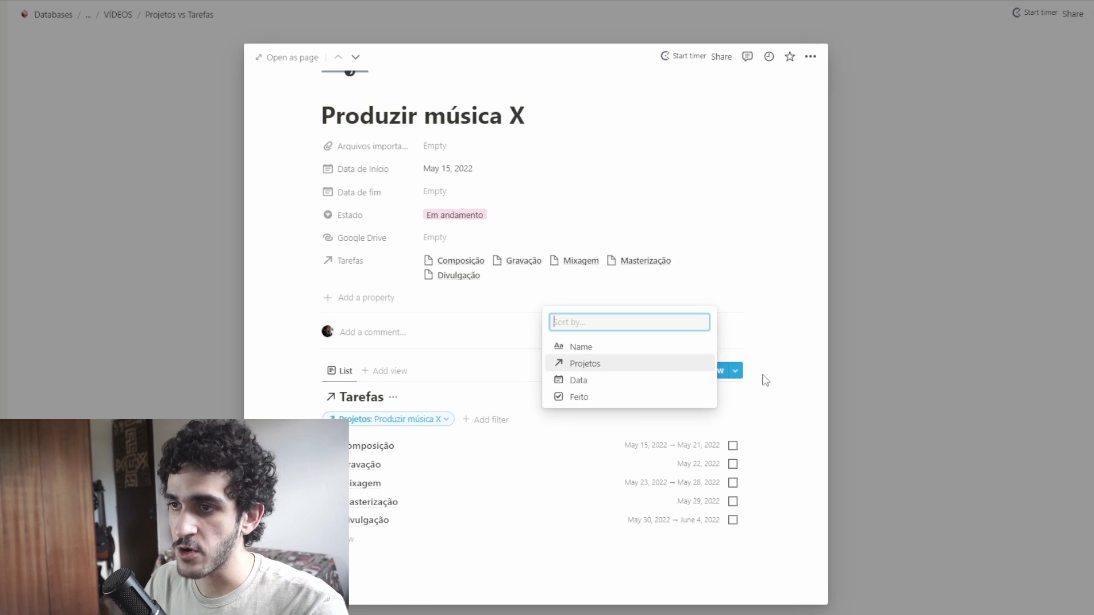
left_click(599, 382)
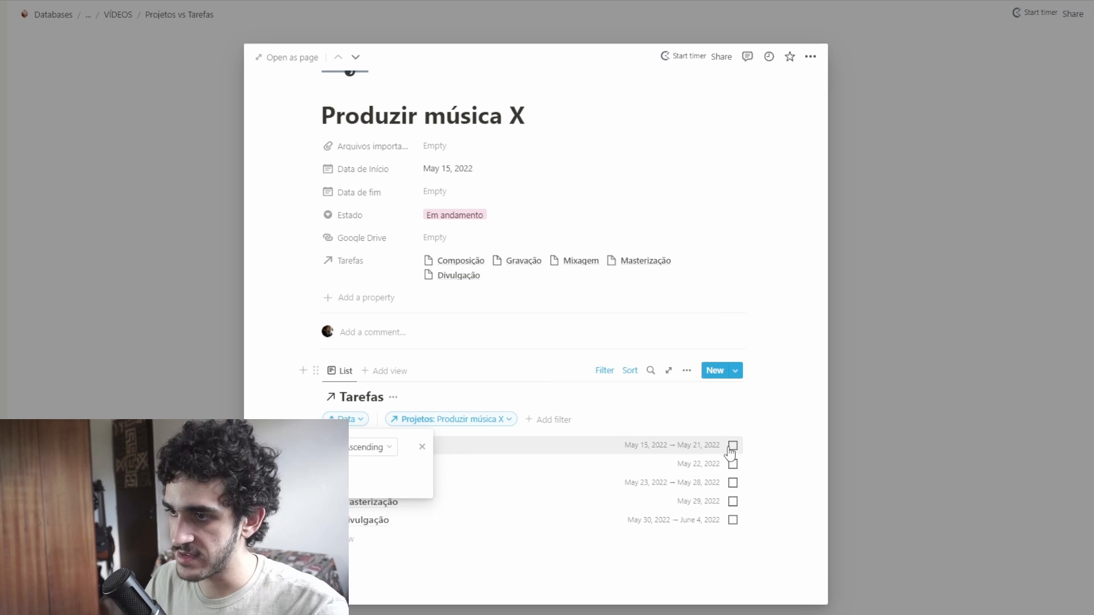
left_click(741, 397)
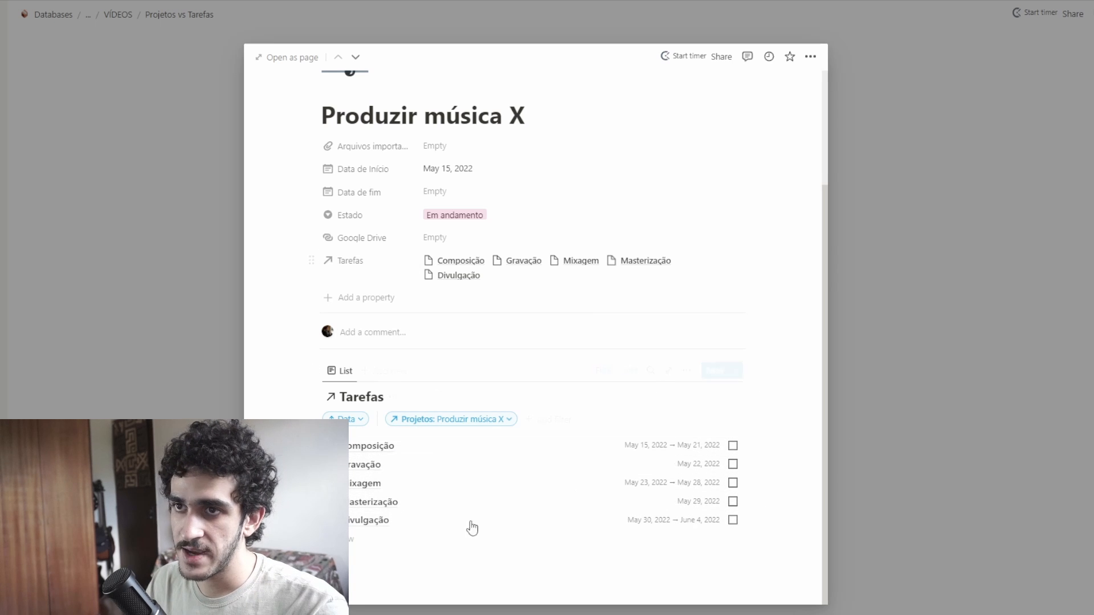
scroll(541, 437, "up", 3)
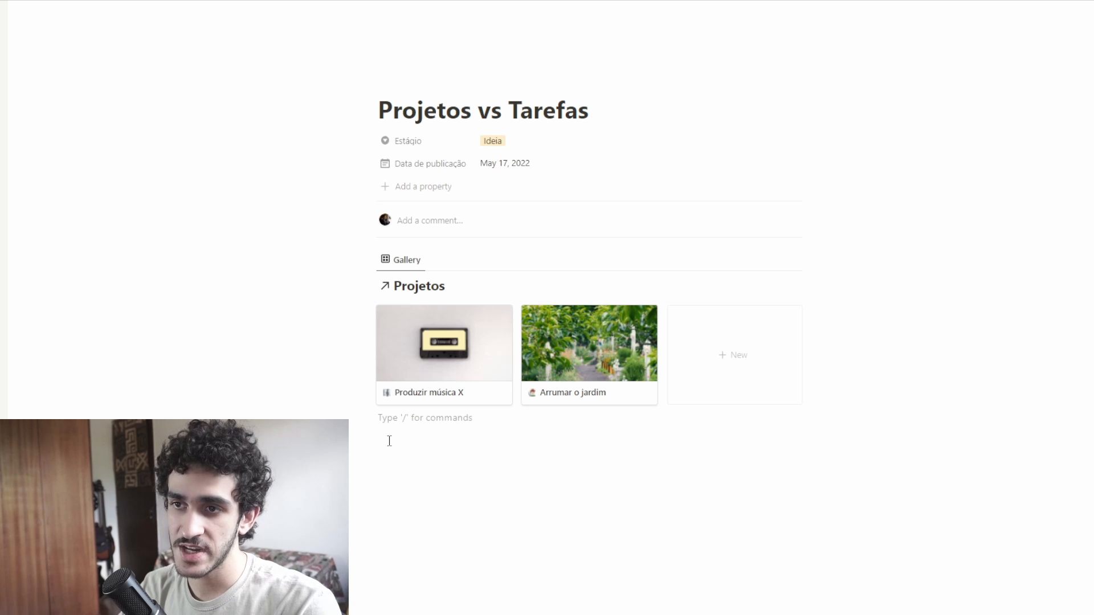
Reopen the Produzir música X project to review its properties and linked tasks, and close the page
left_click(471, 378)
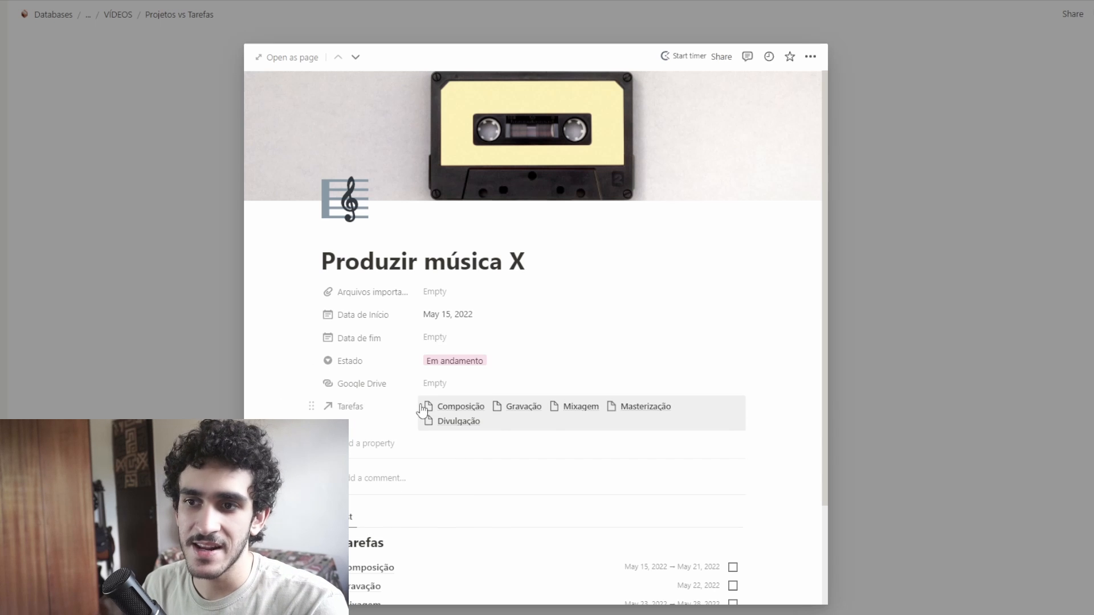
left_click(381, 412)
left_click(770, 367)
left_click(937, 355)
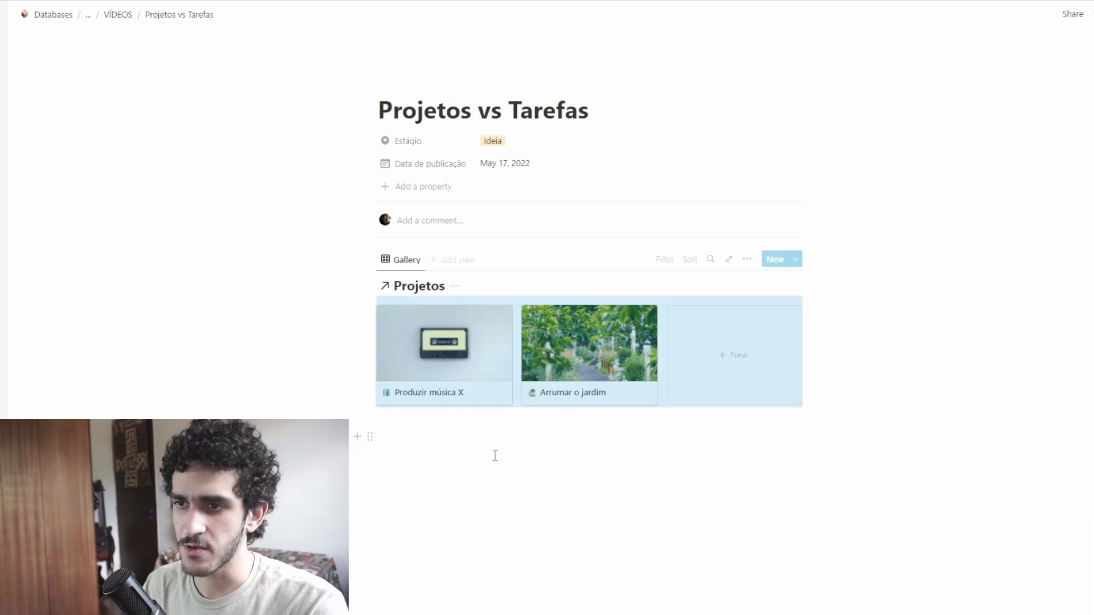
Insert a linked view of the Tarefas database below the Projetos gallery on the Projetos vs Tarefas page
left_click(495, 456)
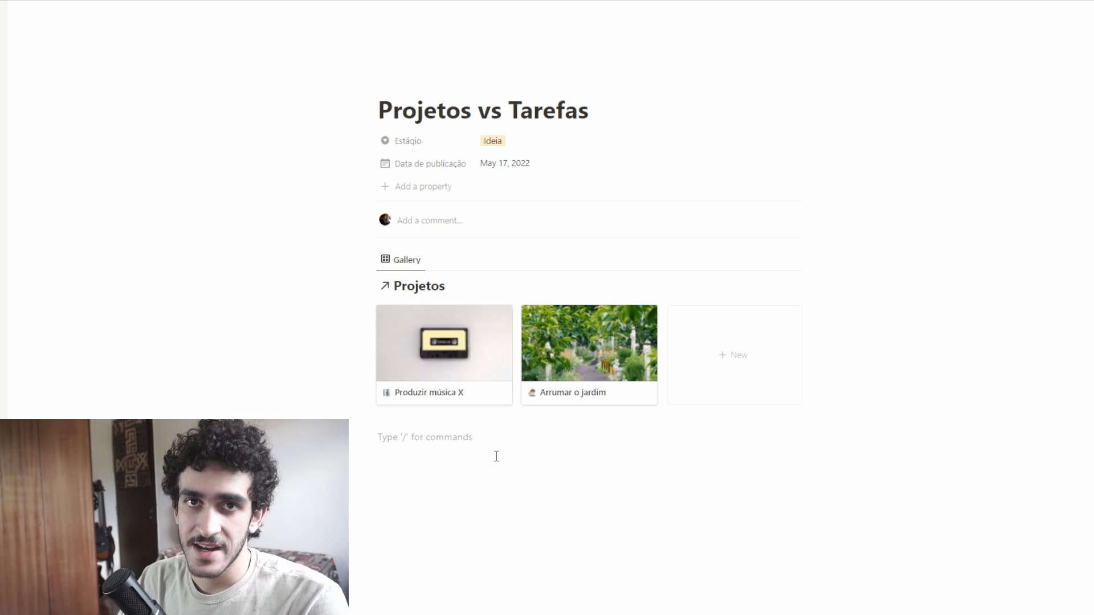
type("/linked")
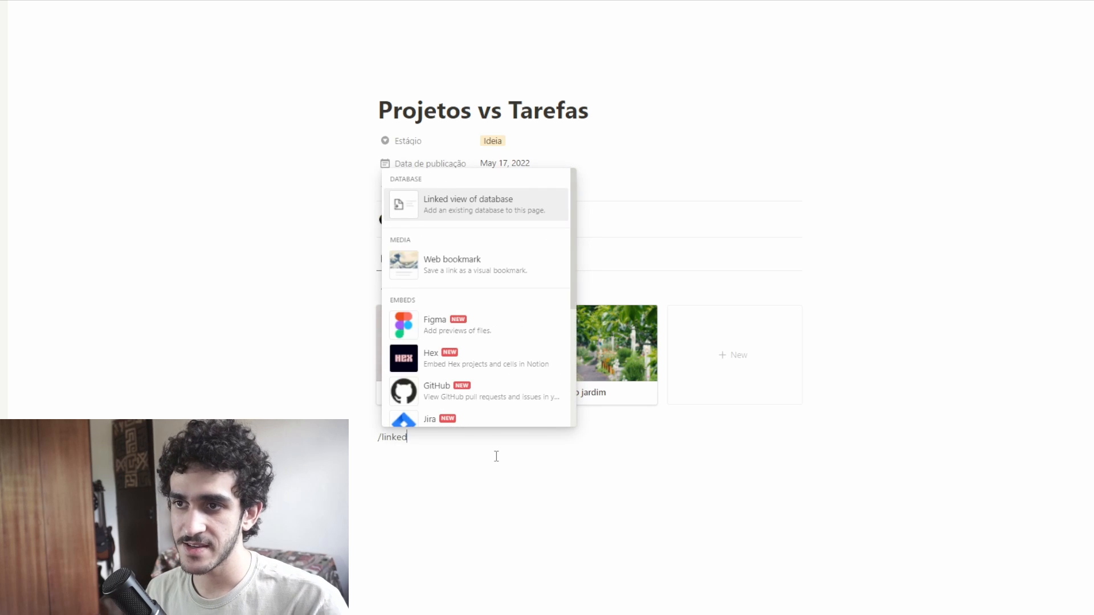
key("Return")
scroll(650, 249, "up", 10)
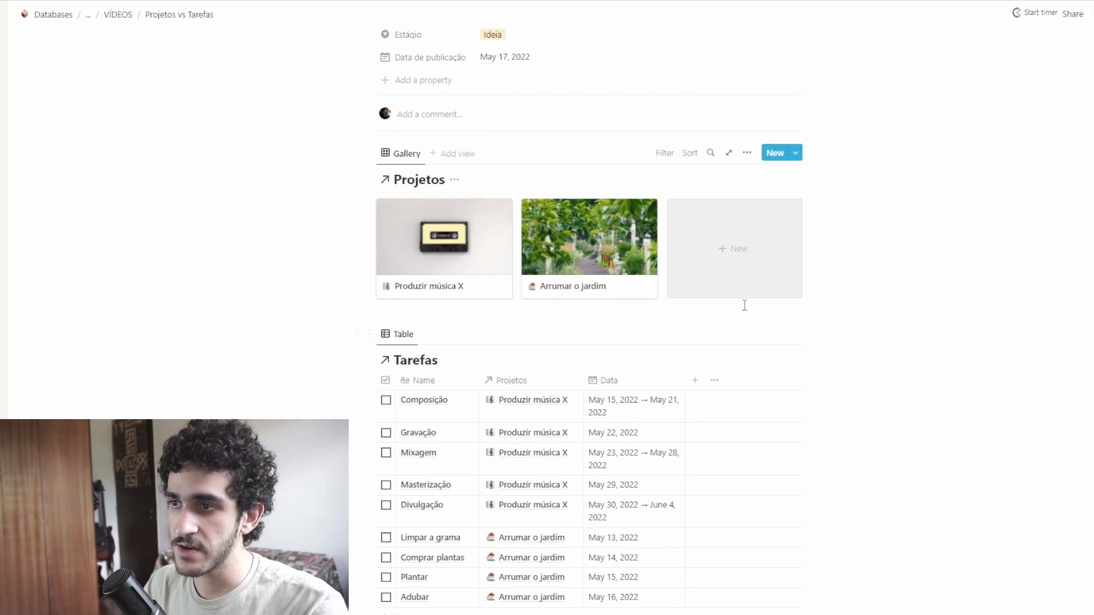
Change the layout of the linked Tarefas view below the Projetos gallery to Board
left_click(400, 337)
left_click(419, 375)
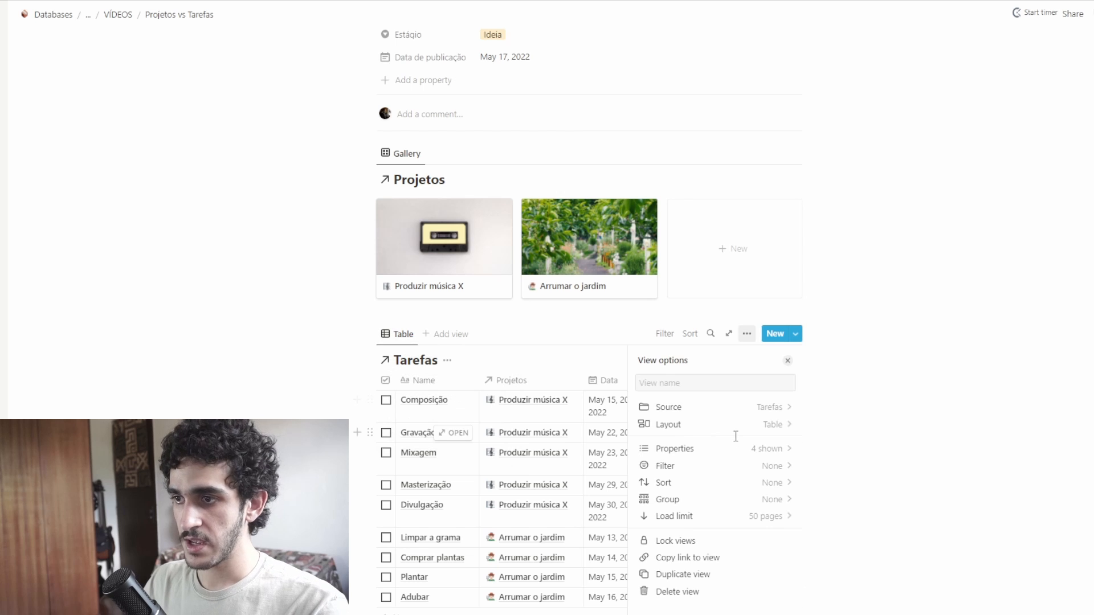
left_click(729, 422)
left_click(716, 394)
key("Escape")
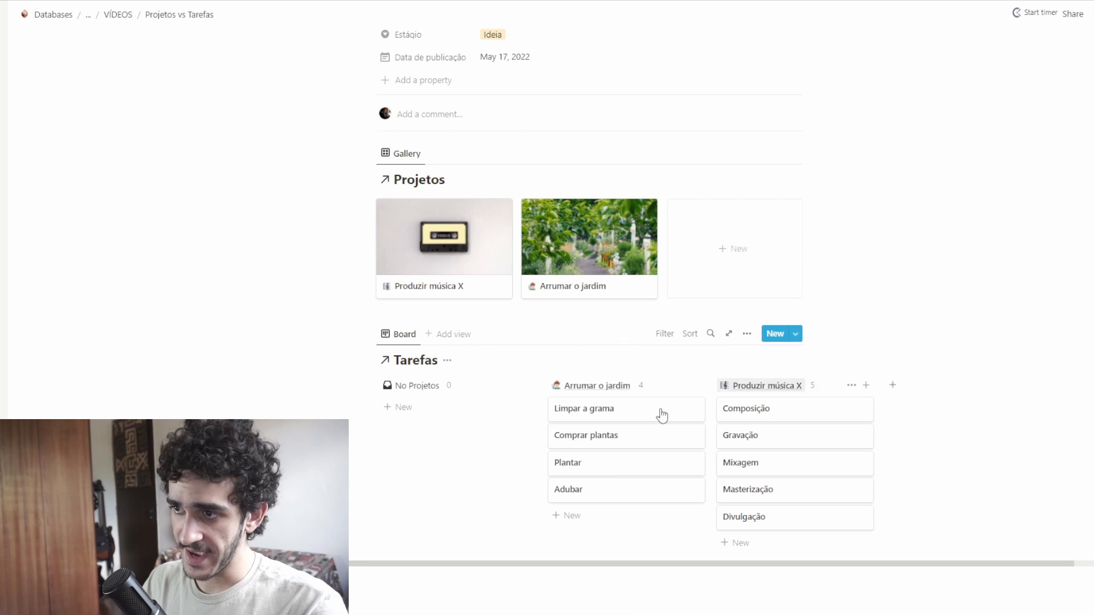
Hide the No Projetos group on the Tarefas board and show the Feito and Data properties on its cards
left_click(514, 386)
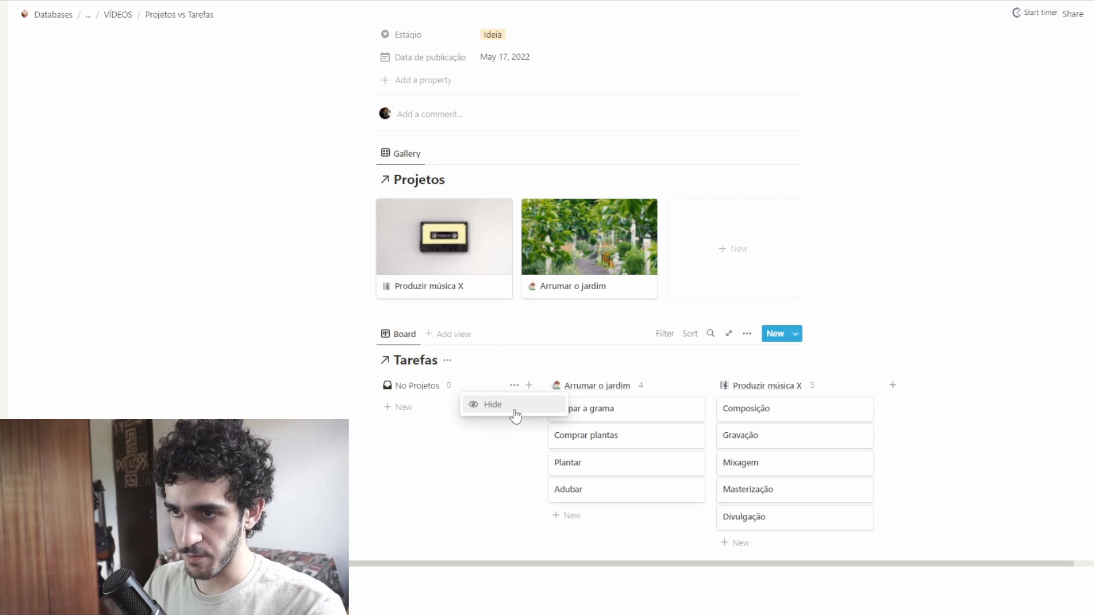
left_click(515, 415)
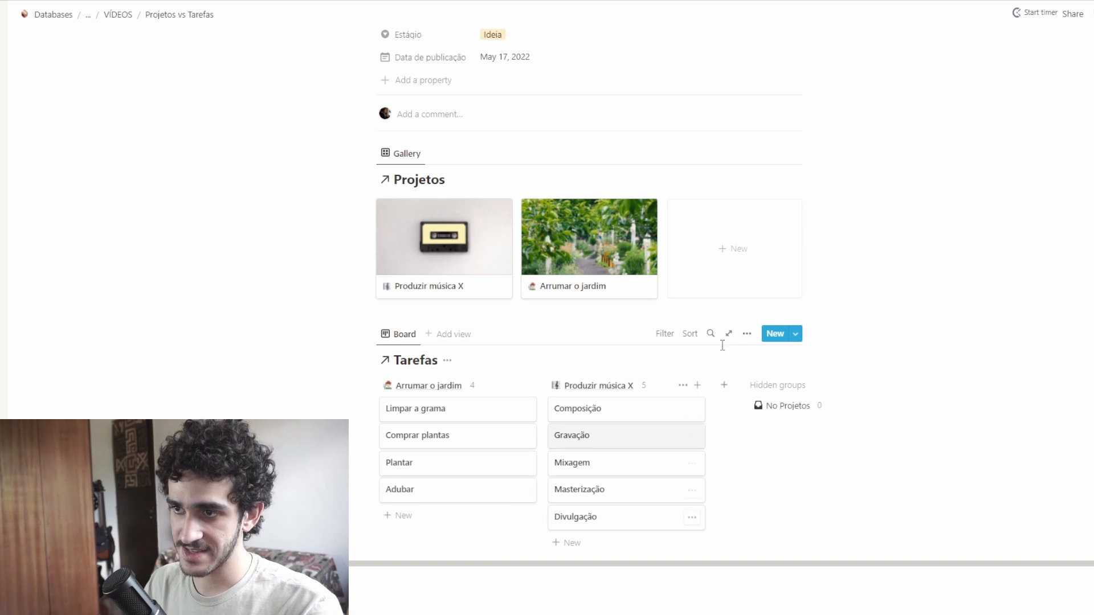
left_click(747, 334)
left_click(713, 452)
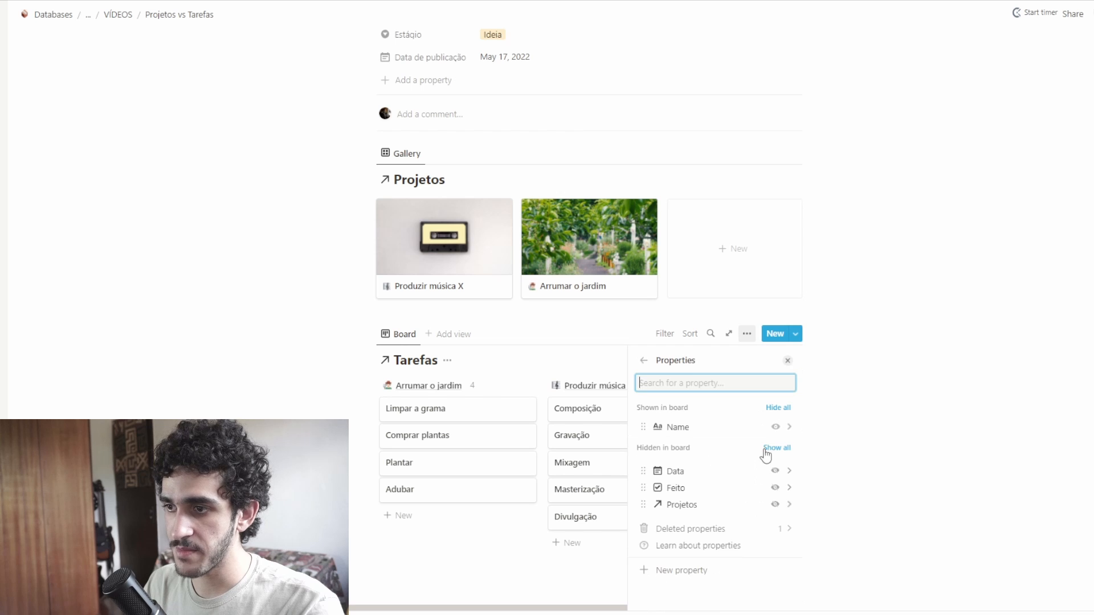
left_click(776, 487)
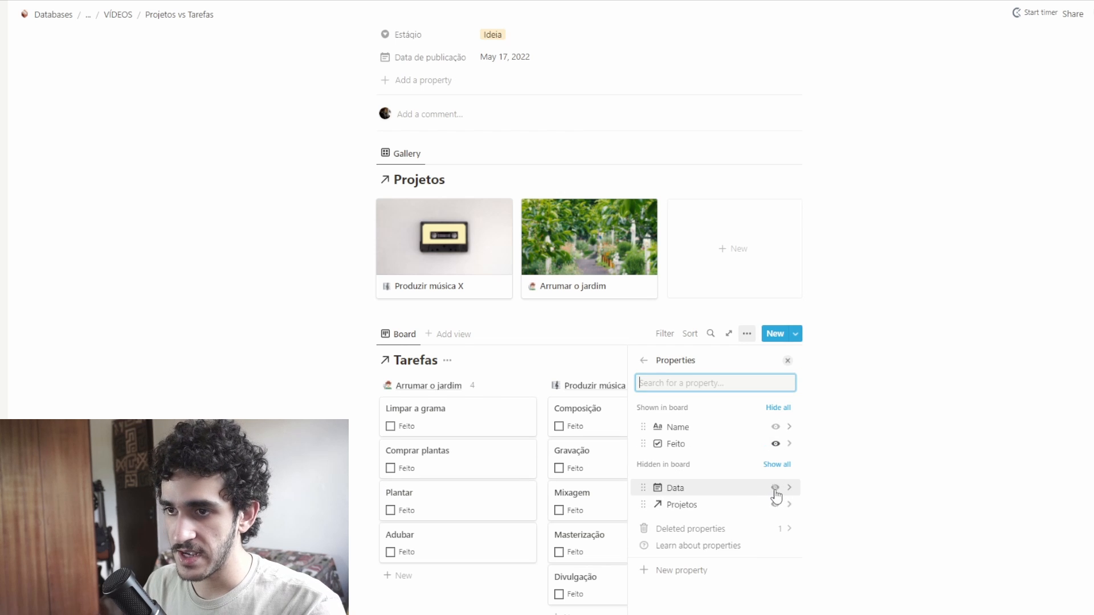
left_click(774, 488)
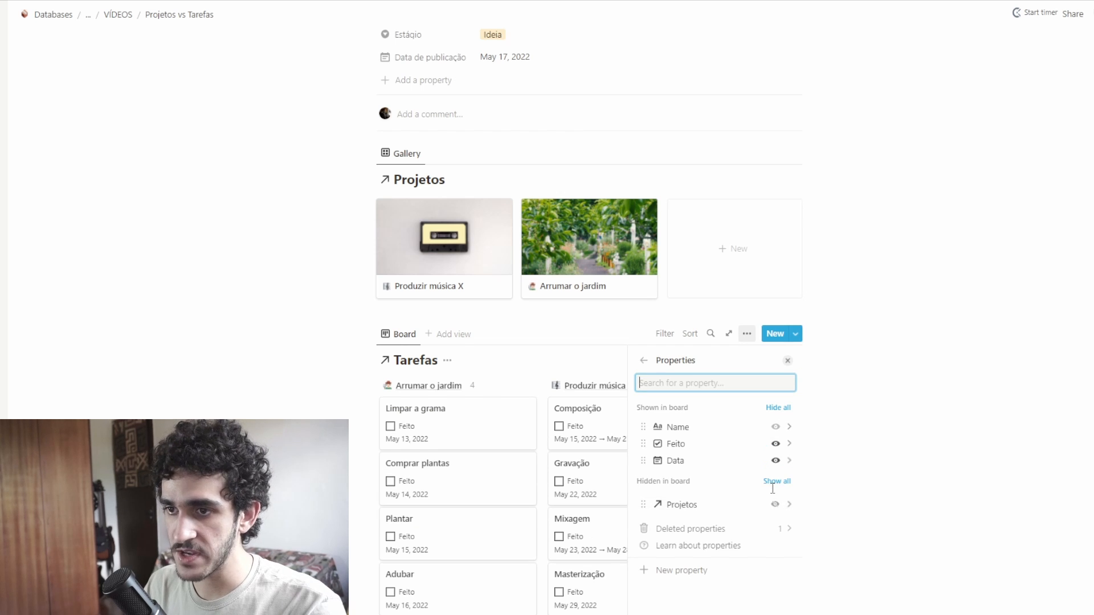
Reorder the Tarefas board's card properties so that Data comes before Feito
left_click(885, 416)
left_click_drag(643, 444, 643, 461)
left_click(247, 406)
scroll(412, 293, "down", 4)
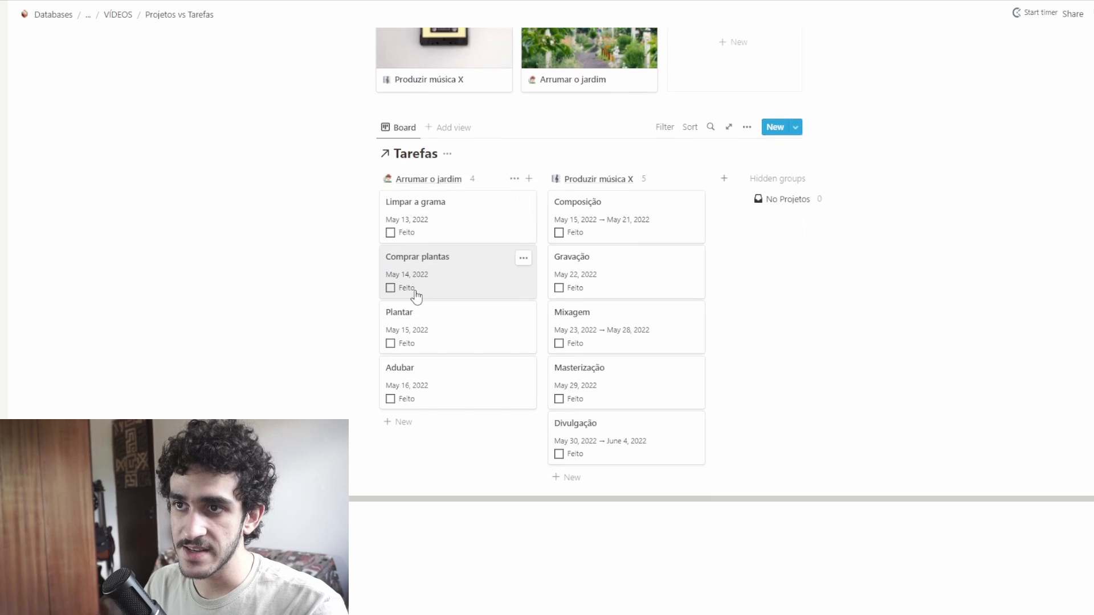
scroll(416, 249, "up", 1)
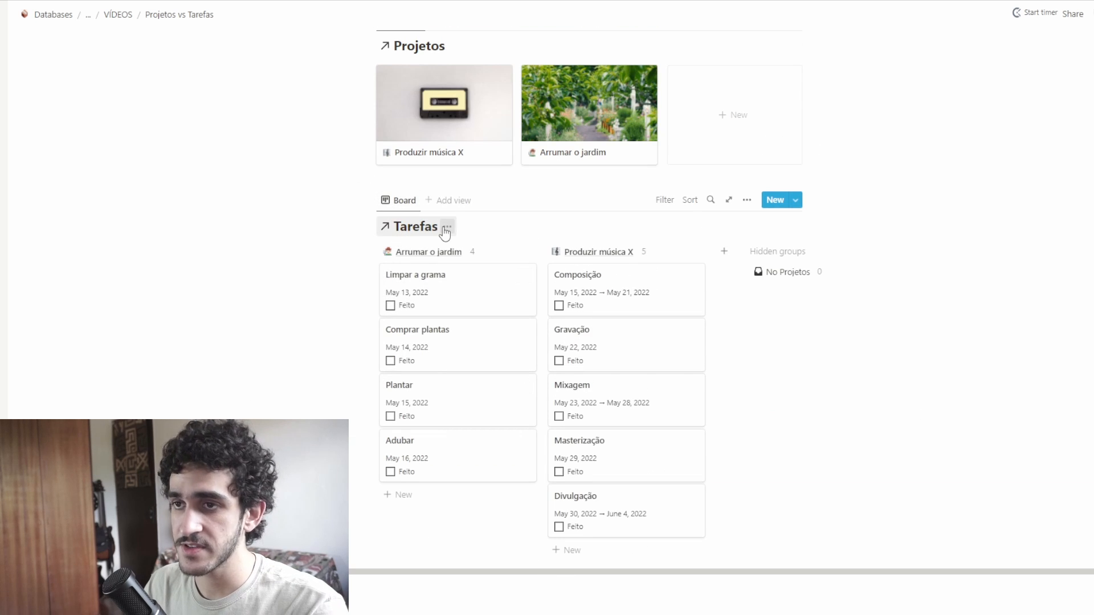
Duplicate the Board view of Tarefas and change the copy's layout to Timeline
left_click(401, 200)
left_click(435, 290)
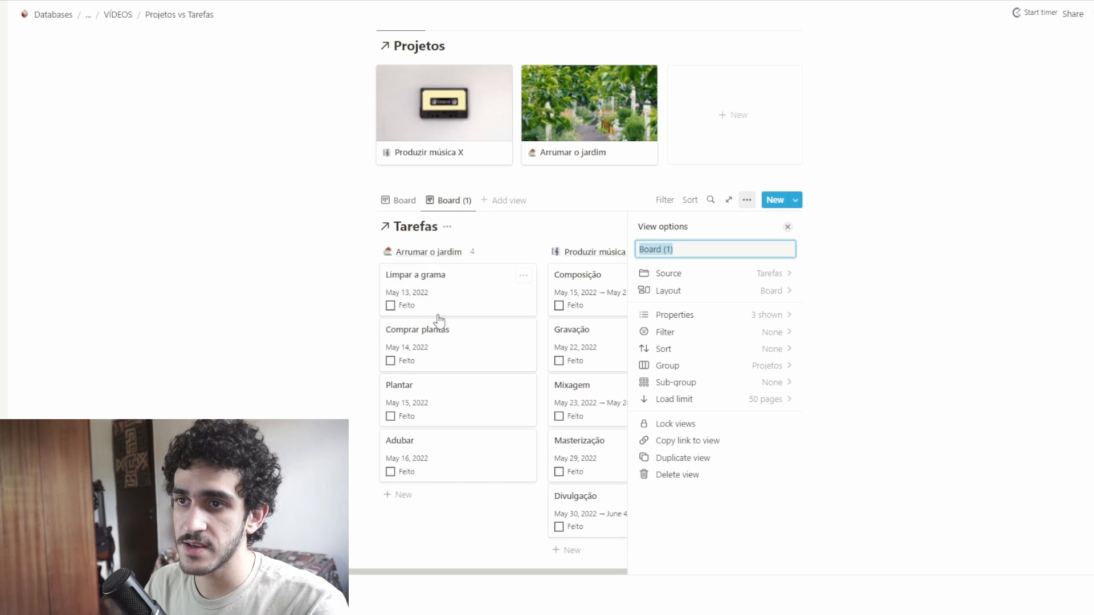
left_click(716, 290)
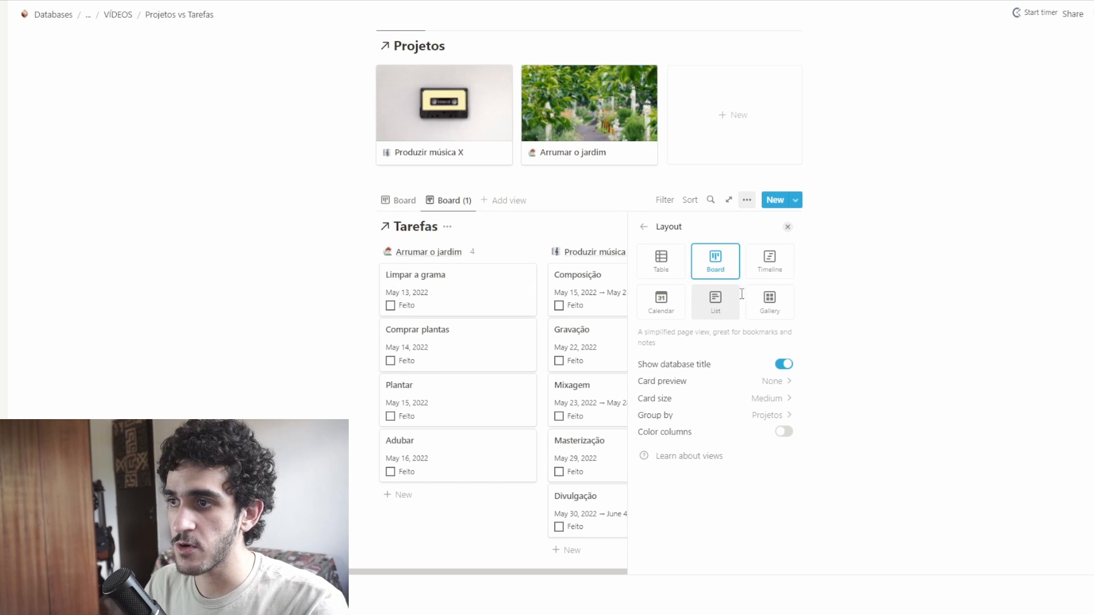
left_click(778, 274)
left_click(606, 349)
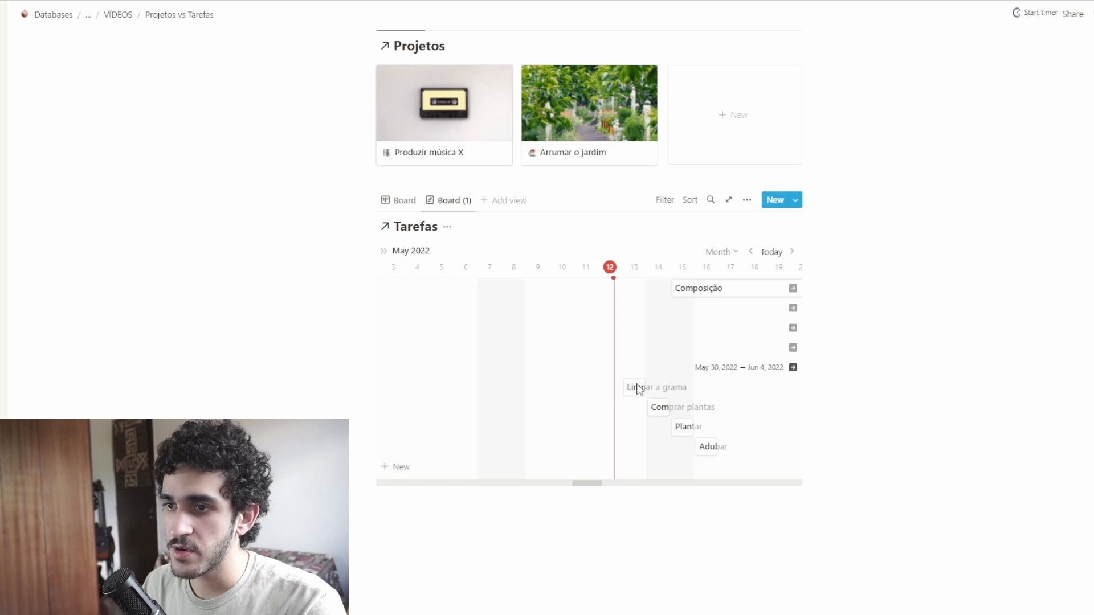
Rename the duplicated Tarefas view as Timeline
left_click(456, 205)
left_click(467, 242)
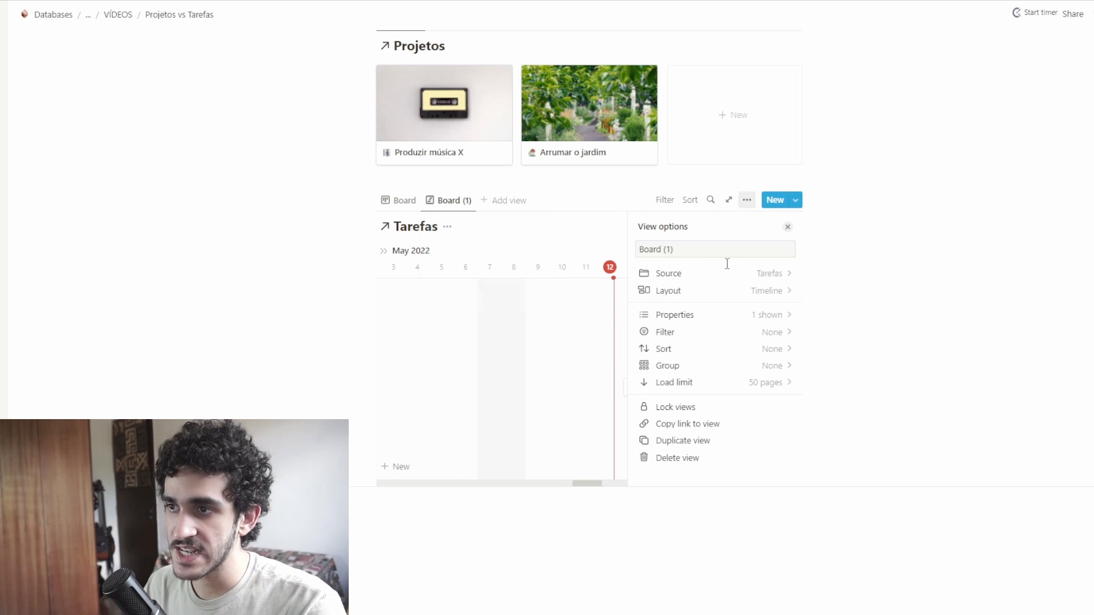
left_click(592, 240)
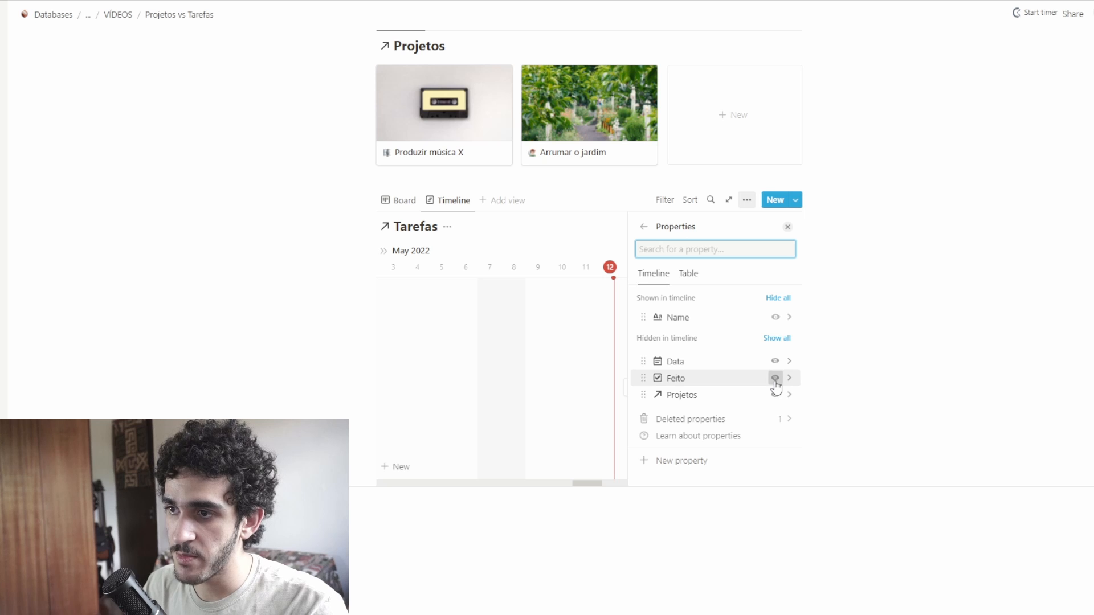
Show the Feito and Projetos properties on the Timeline view's tasks and look through the May dates
left_click(776, 378)
left_click(776, 394)
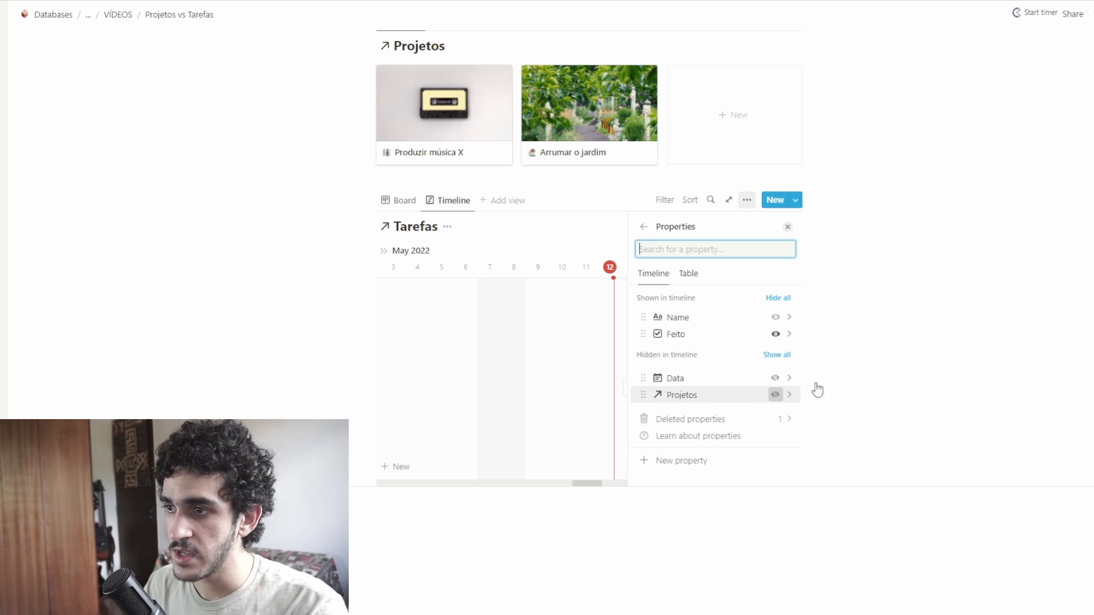
left_click(720, 539)
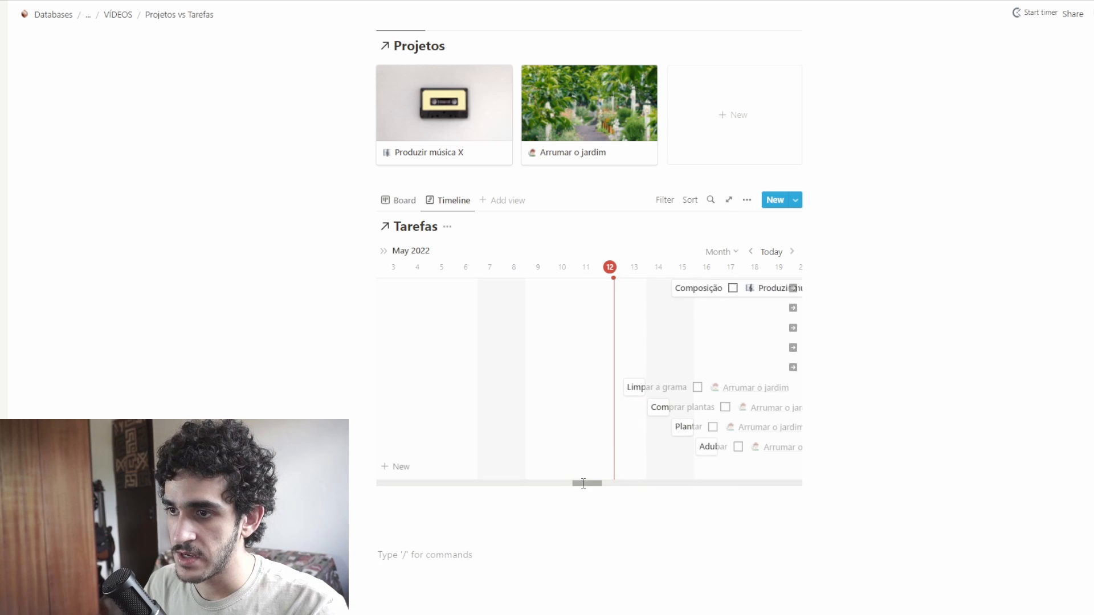
left_click_drag(583, 484, 595, 479)
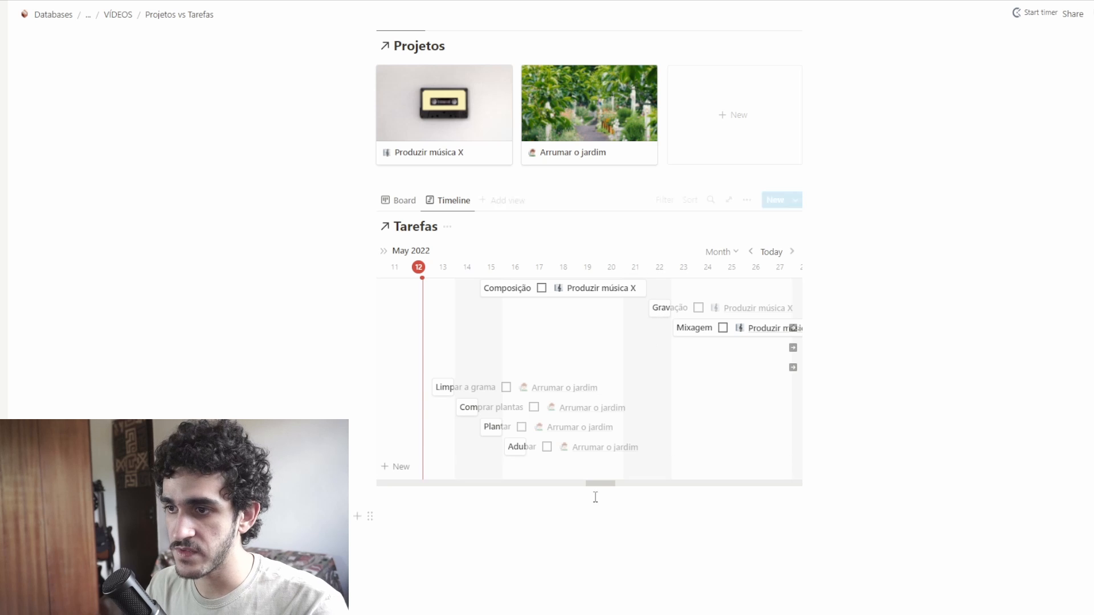
left_click_drag(599, 484, 609, 483)
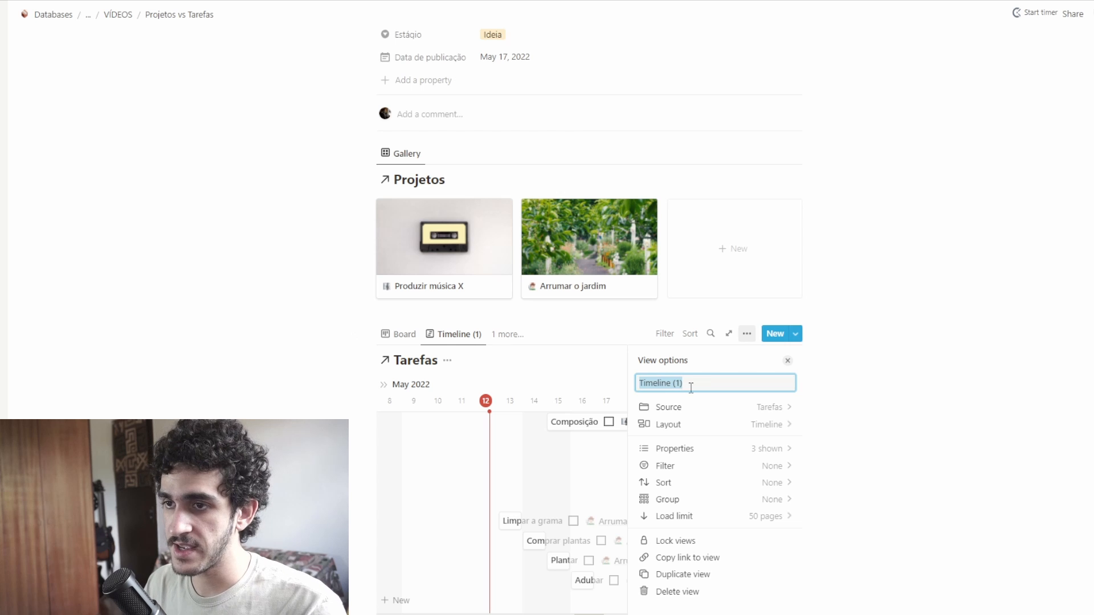
Rename the copy of the Timeline view as Calendário and change its layout to Calendar
left_click(601, 384)
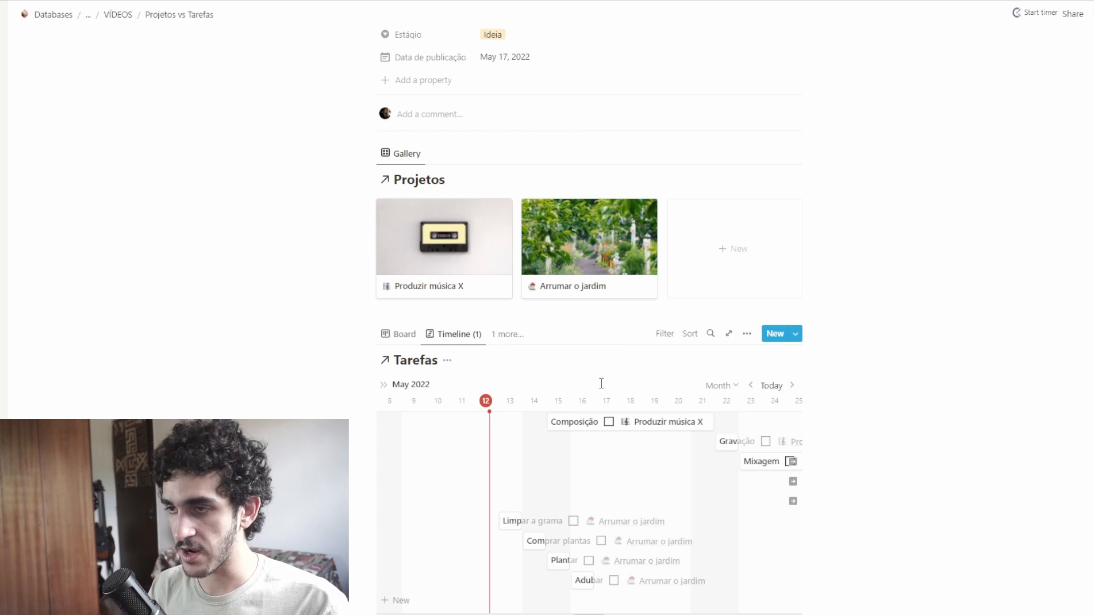
left_click(509, 335)
left_click(580, 424)
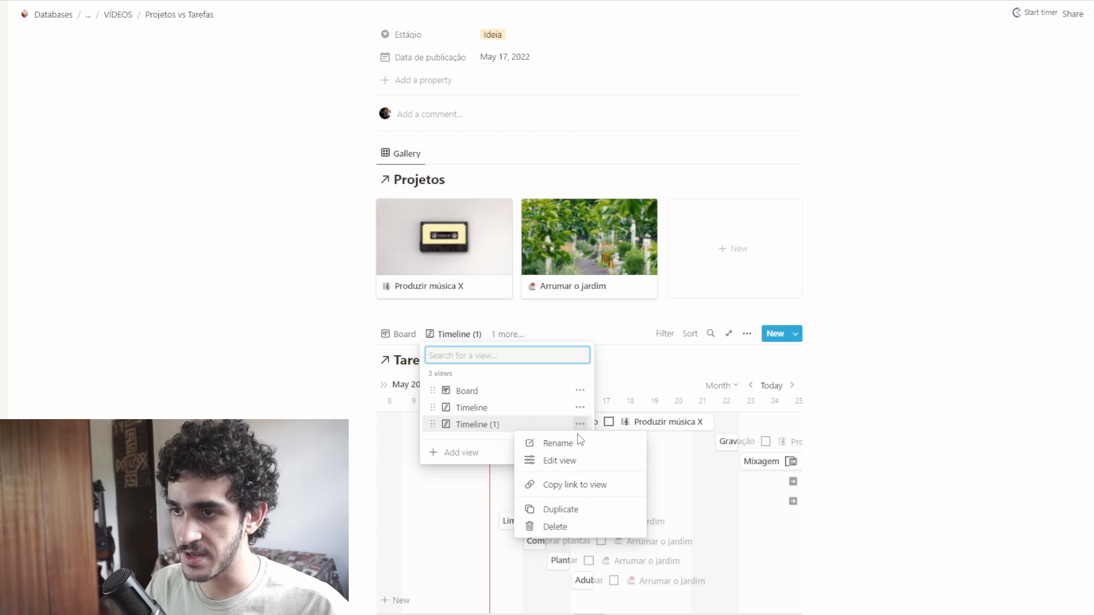
left_click(573, 461)
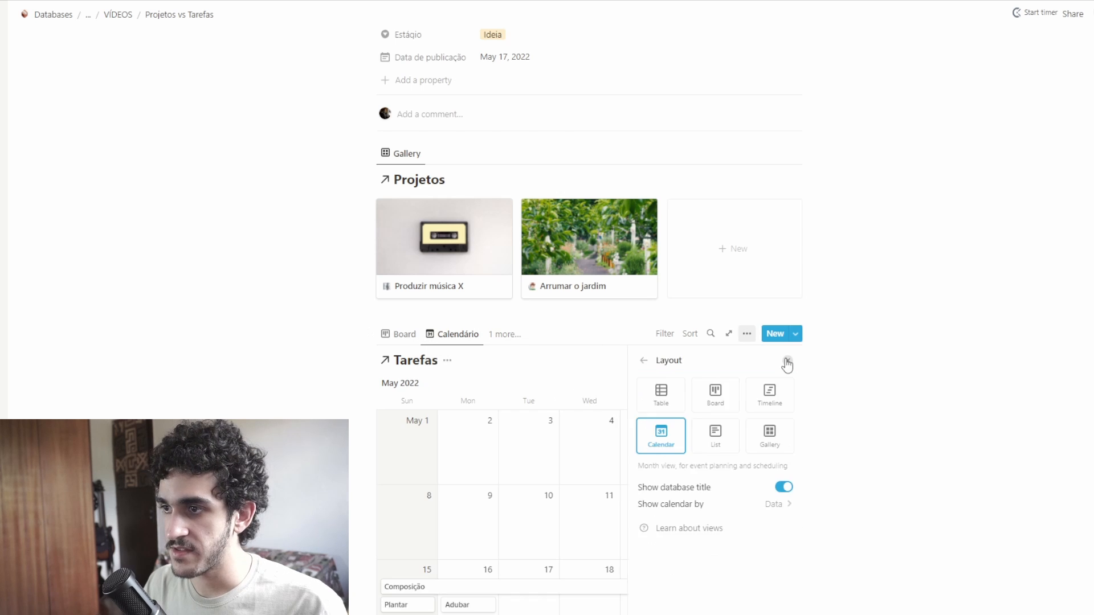
left_click(926, 363)
scroll(926, 363, "down", 3)
scroll(926, 363, "down", 2)
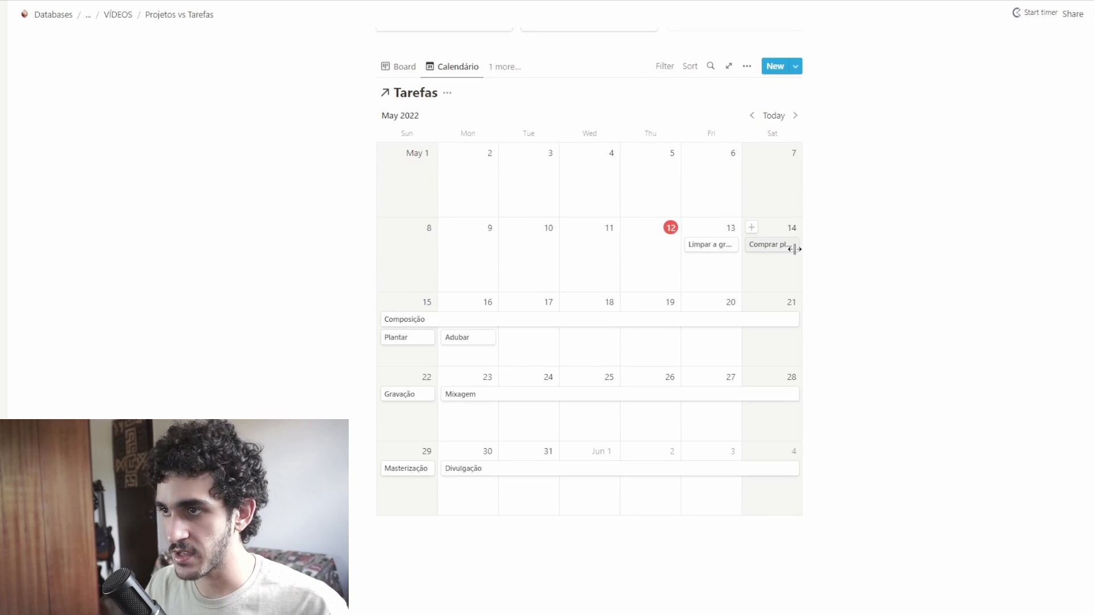
Show the Projetos and Feito properties on the Calendário view's tasks, with Projetos placed above Feito
left_click(747, 67)
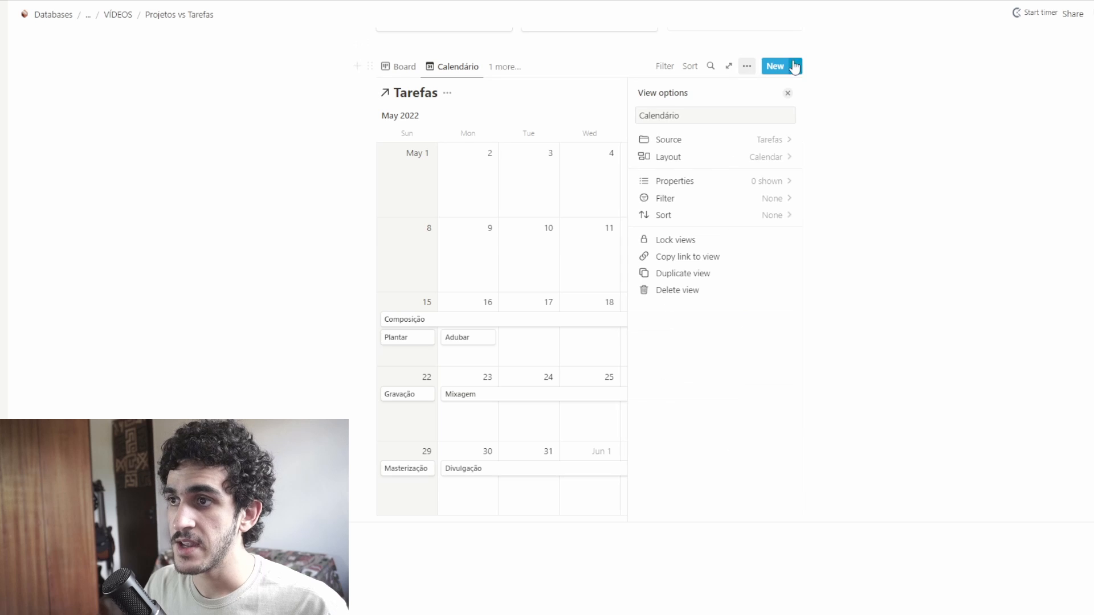
left_click(732, 182)
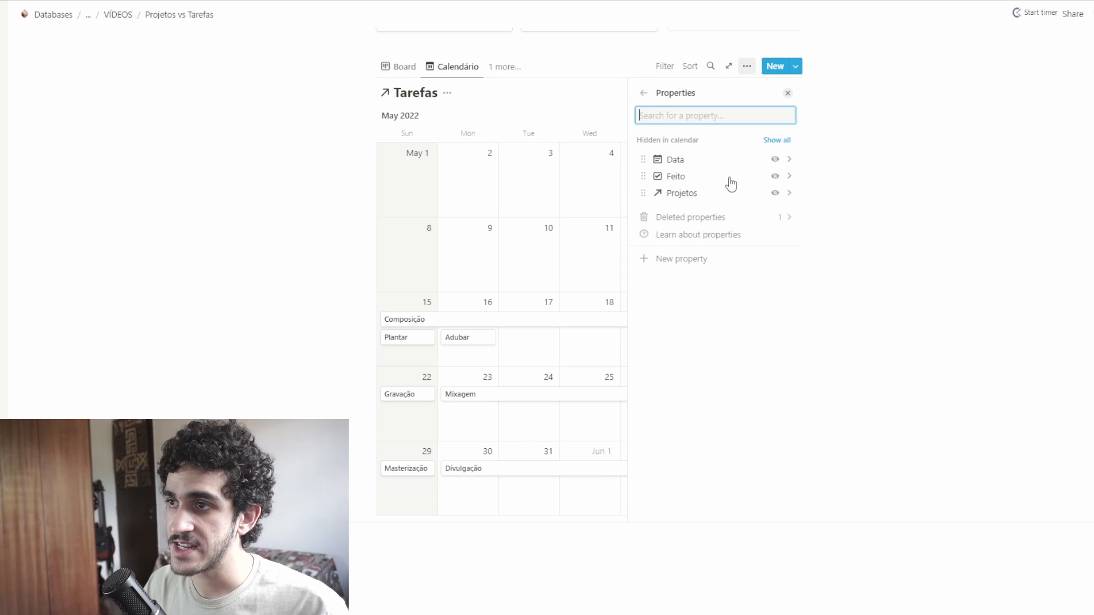
left_click(775, 176)
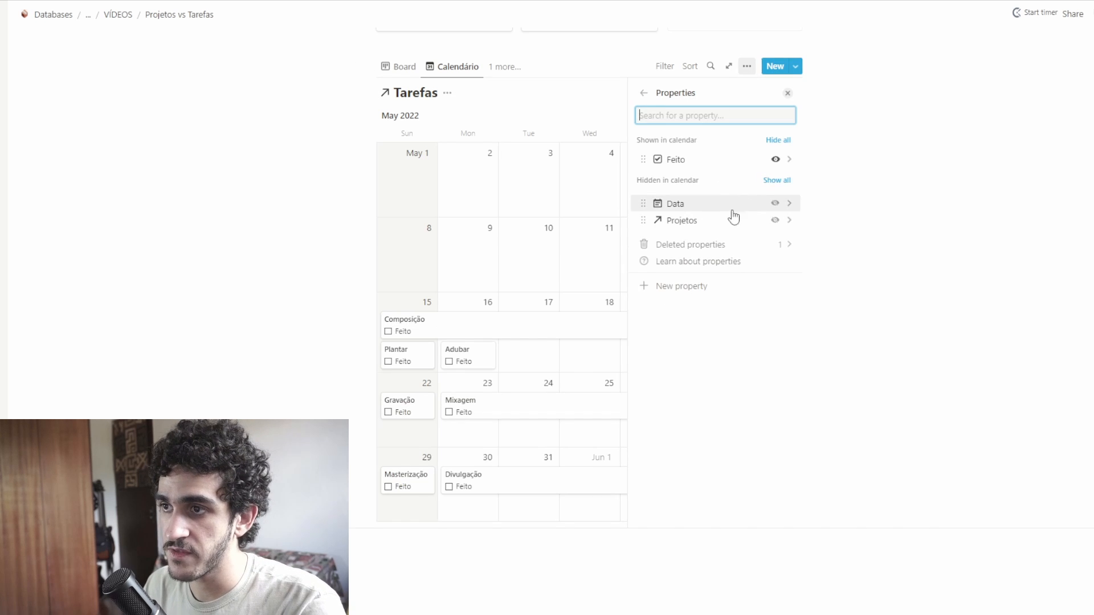
left_click(775, 220)
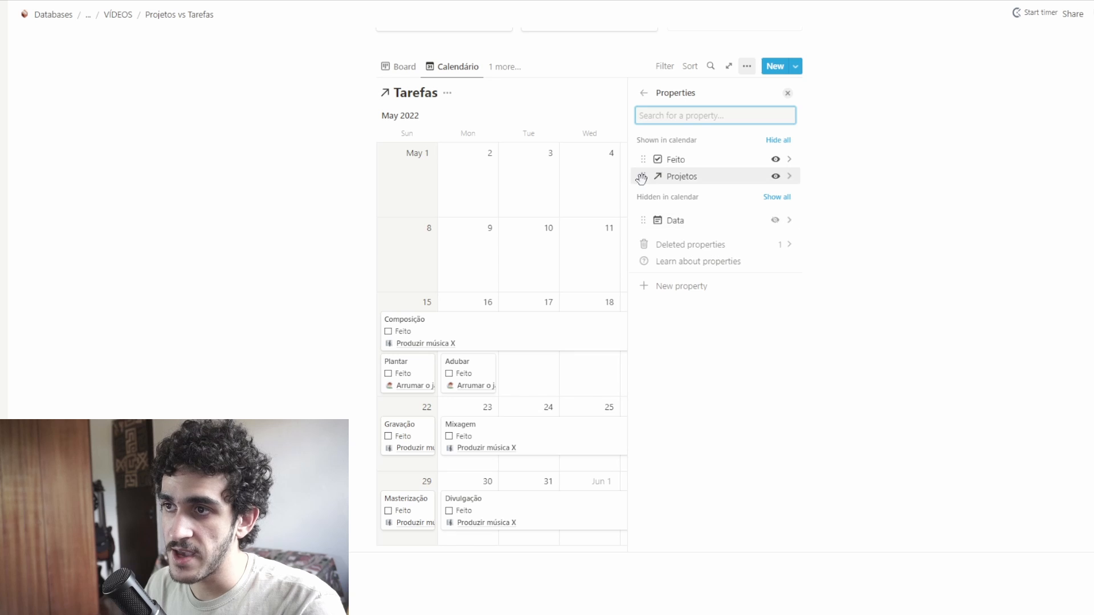
left_click_drag(643, 176, 643, 159)
left_click(251, 324)
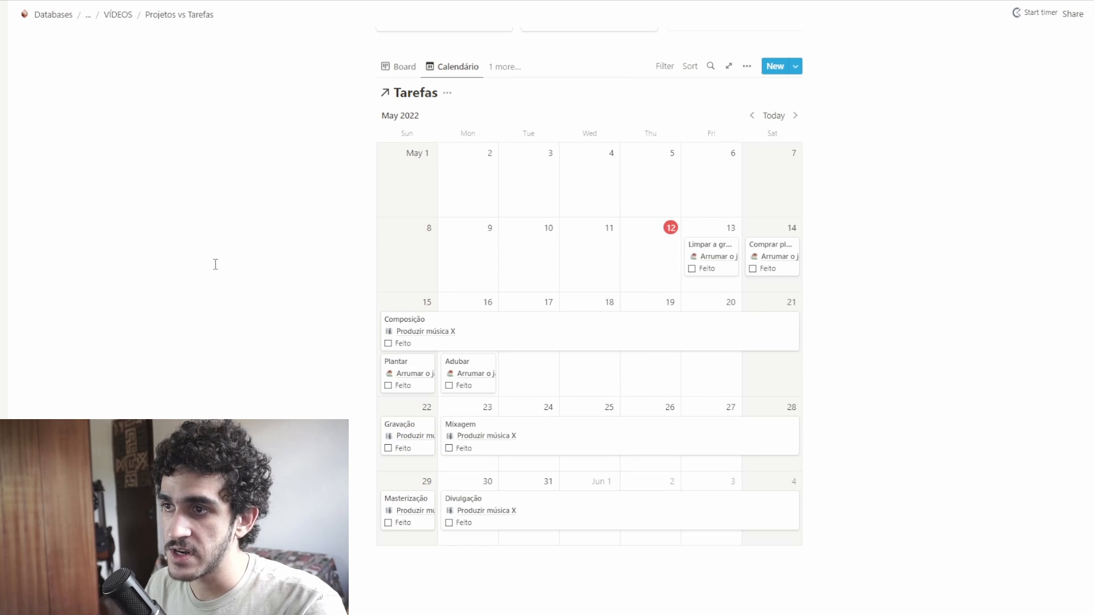
Mark the Limpar a grama task on May 13 as Feito in the calendar
scroll(574, 303, "up", 1)
scroll(655, 294, "down", 1)
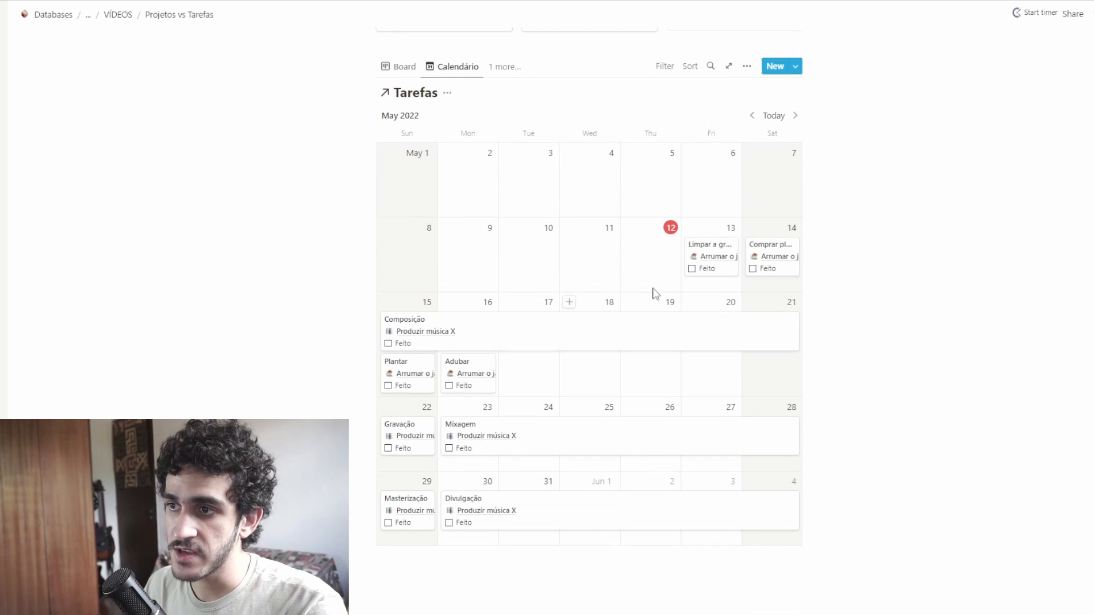
left_click(692, 269)
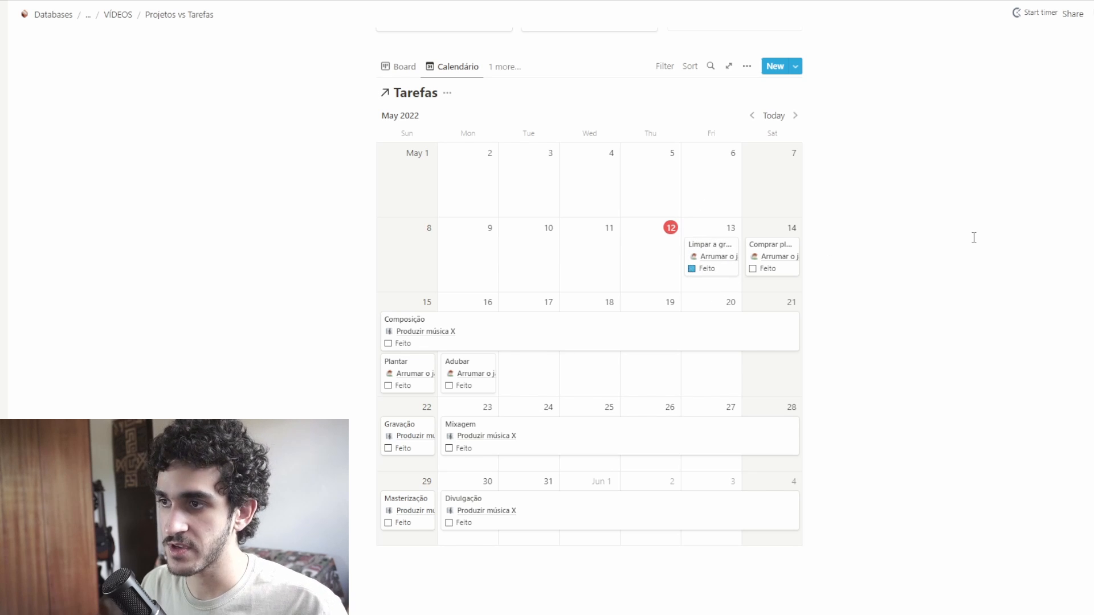
Open the Produzir música X project and add a new property of type Rollup
scroll(904, 435, "up", 5)
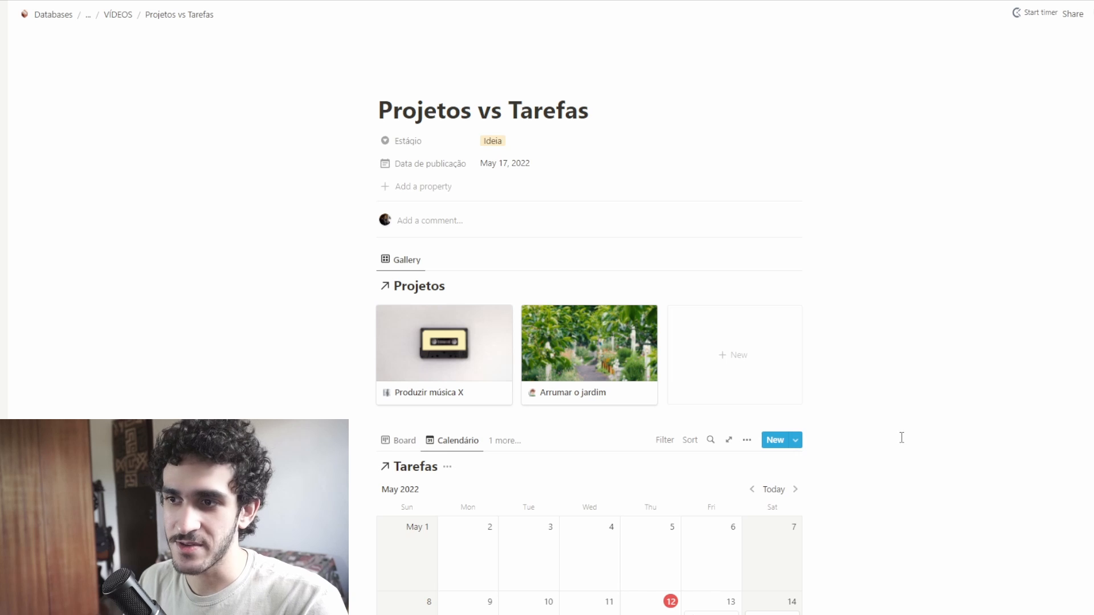
left_click(437, 373)
scroll(510, 445, "down", 2)
left_click(365, 321)
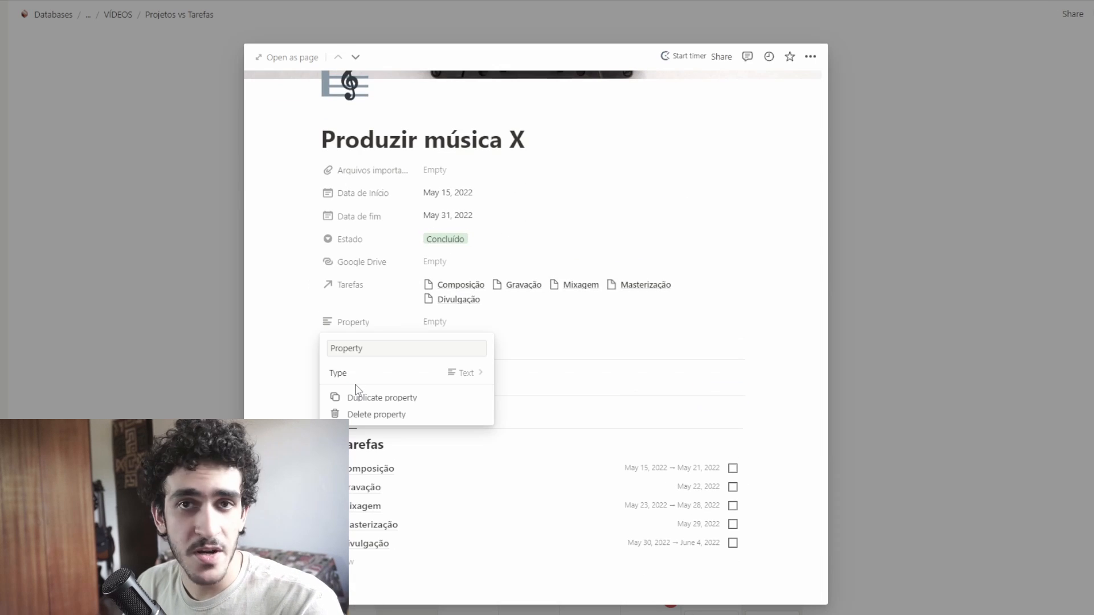
left_click(355, 376)
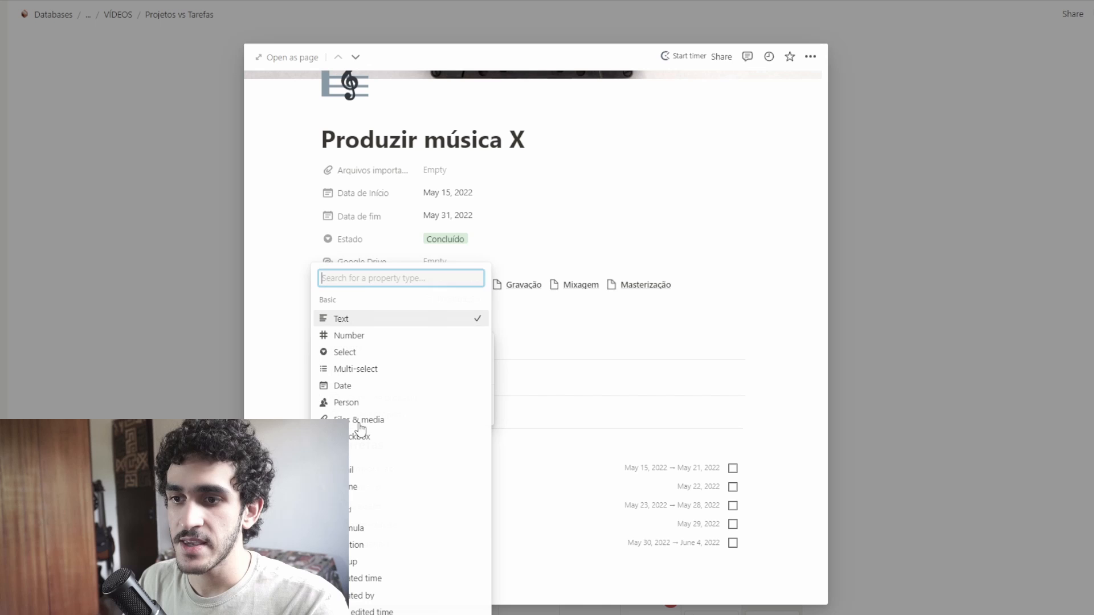
left_click(365, 561)
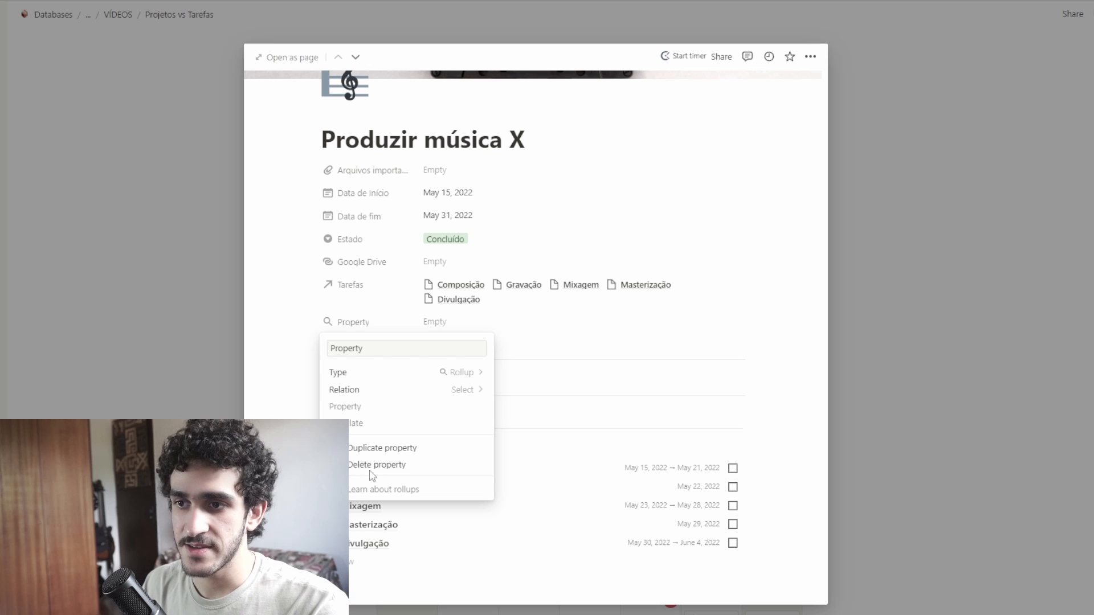
Set the new rollup's relation to Tarefas and its property to Feito
left_click(352, 393)
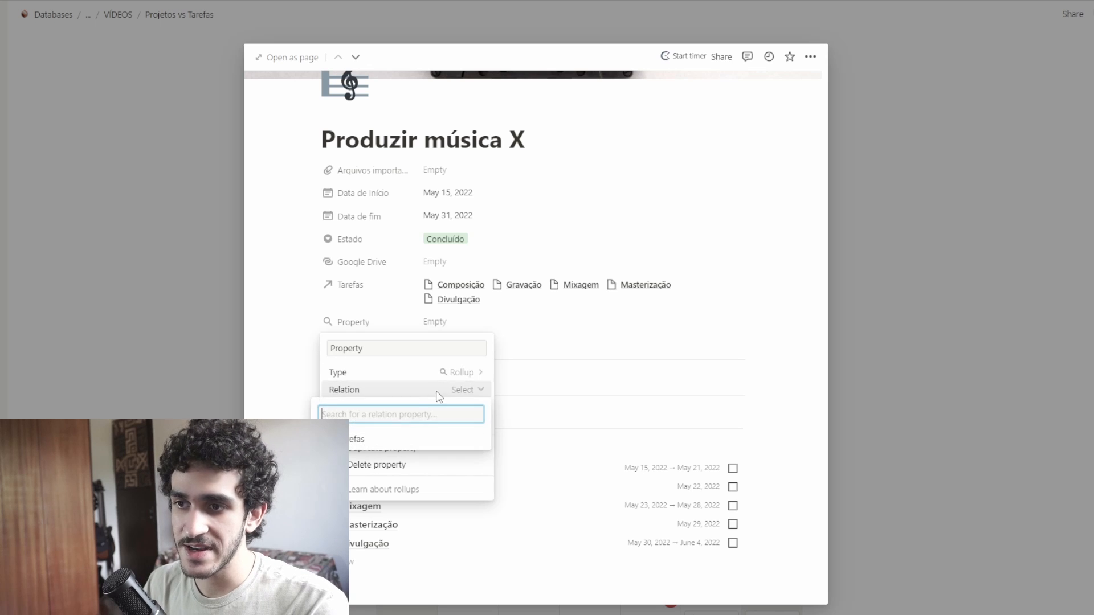
left_click(359, 444)
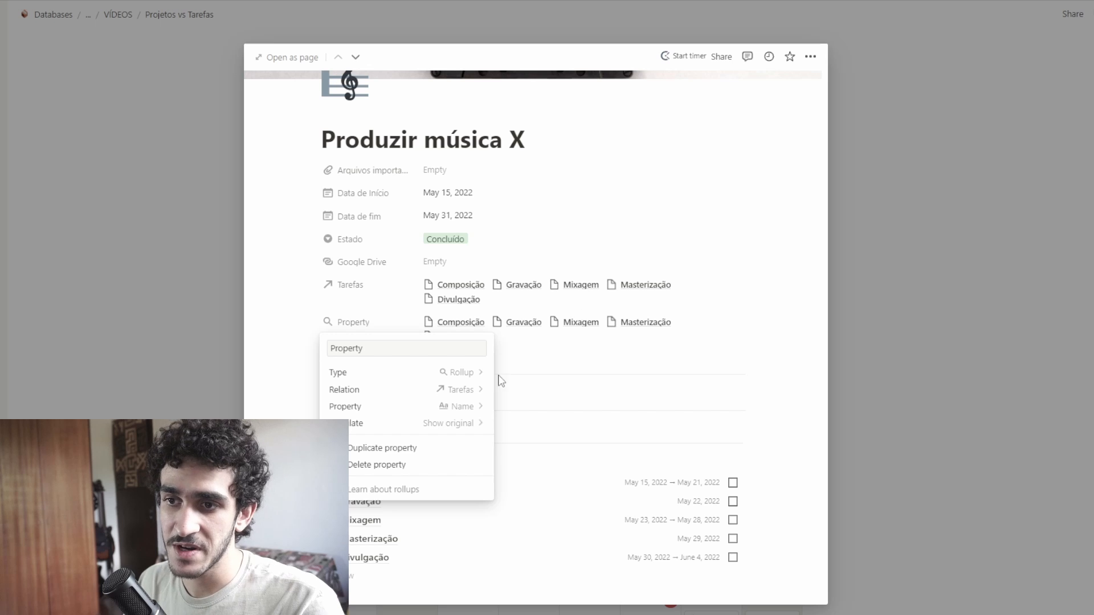
left_click(416, 408)
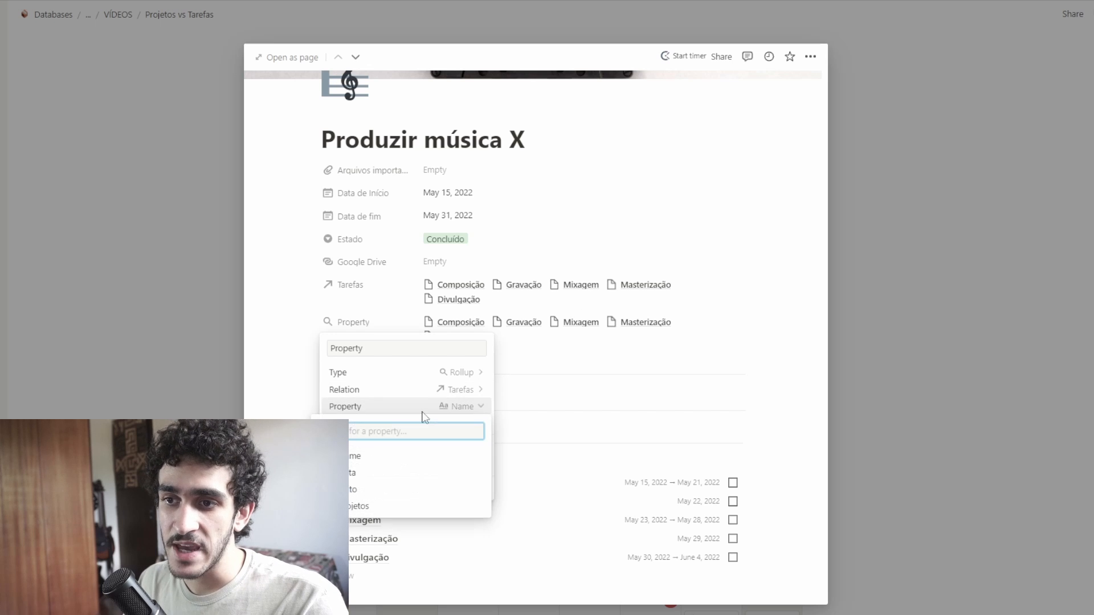
left_click(362, 493)
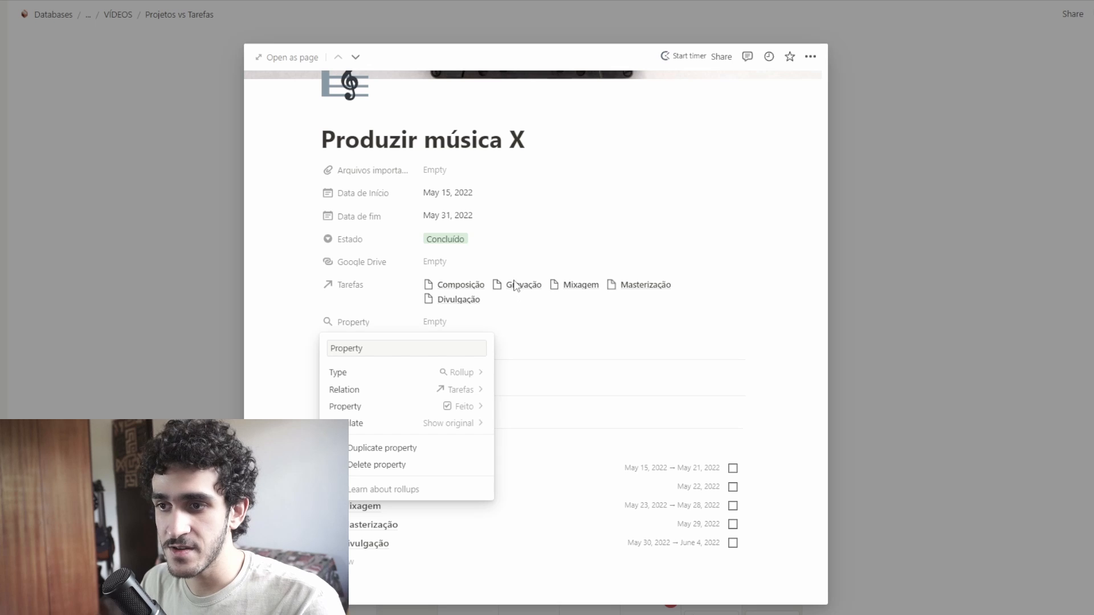
Set the new rollup's calculation to Percent checked in the Produzir música X project
left_click(462, 424)
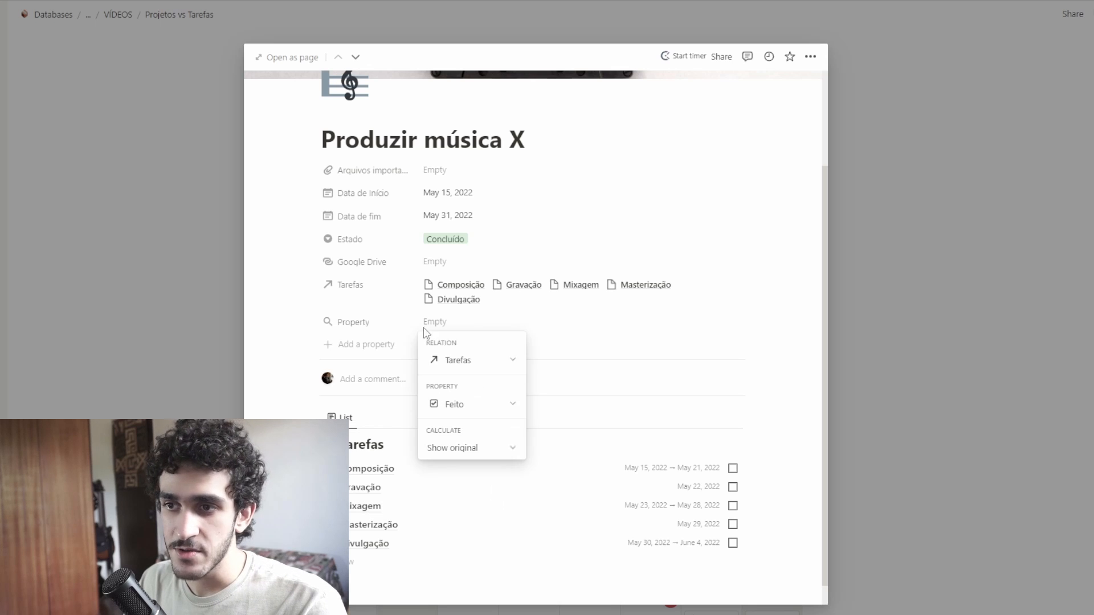
left_click(463, 448)
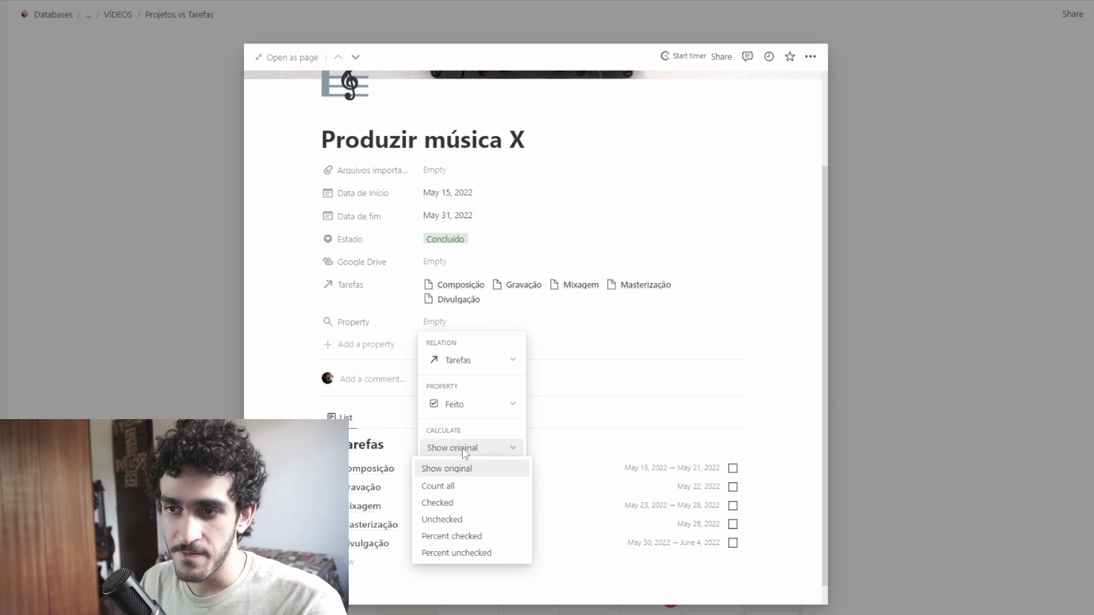
left_click(482, 539)
left_click(419, 335)
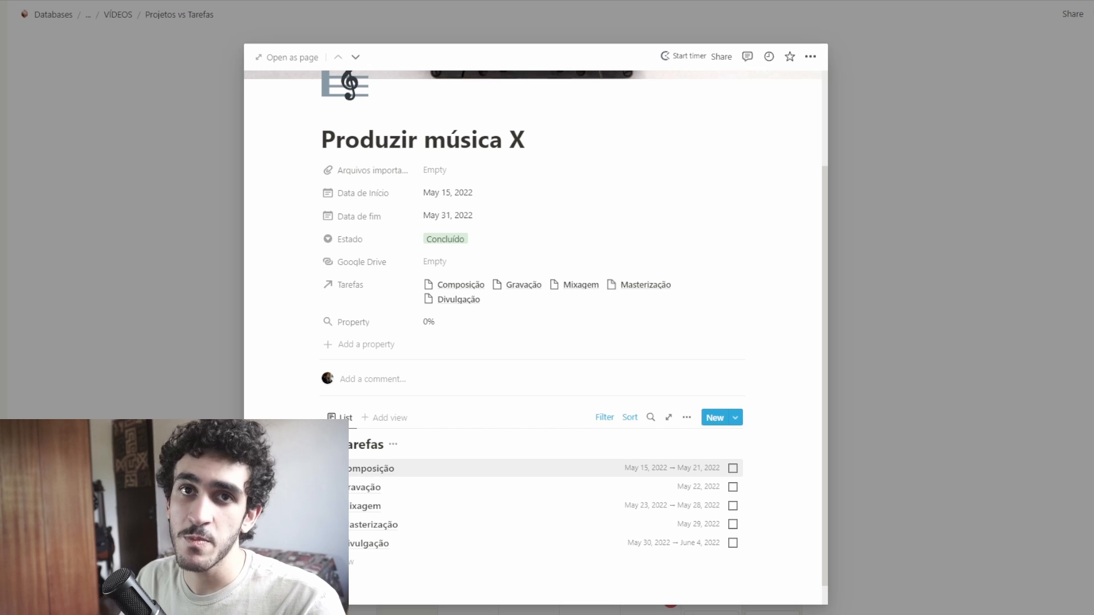
Mark the Composição, Gravação and Mixagem tasks as done in the project's Tarefas list
left_click(733, 469)
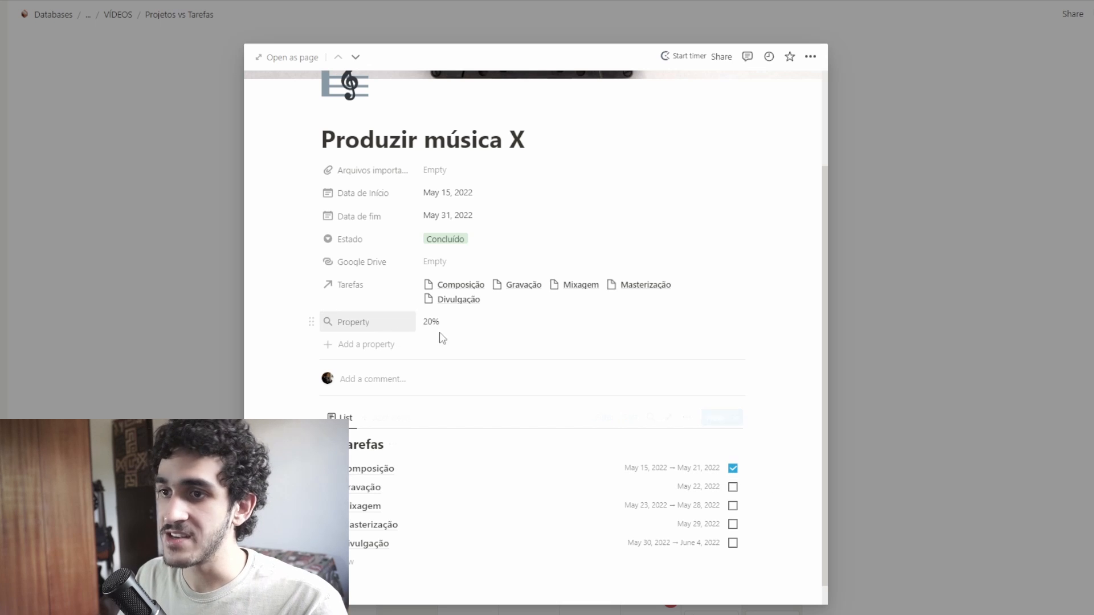
left_click_drag(764, 551, 751, 484)
left_click(732, 487)
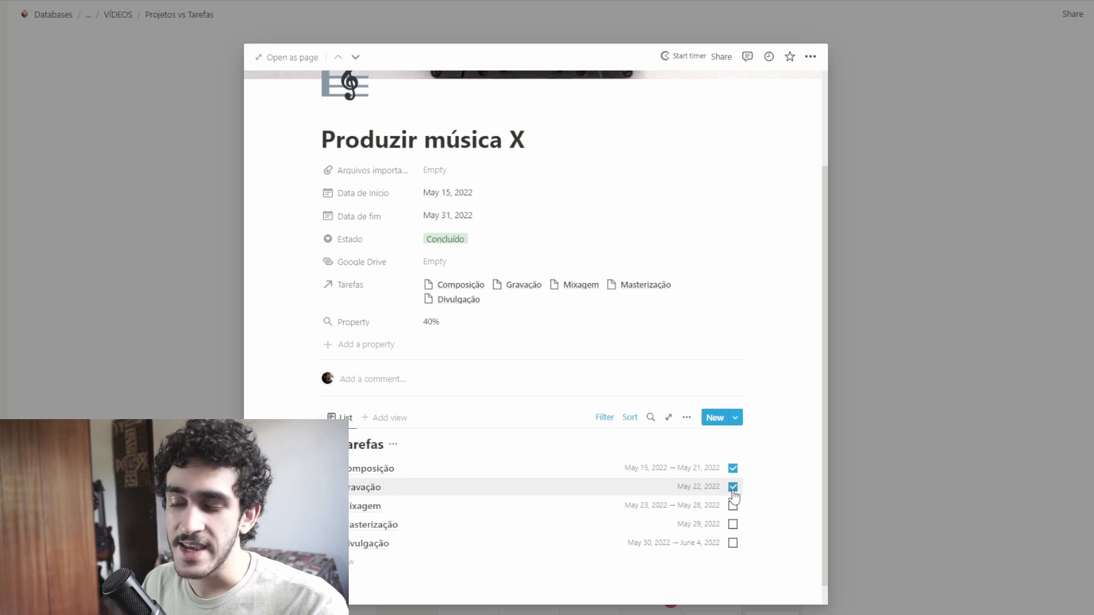
left_click(732, 488)
left_click(733, 507)
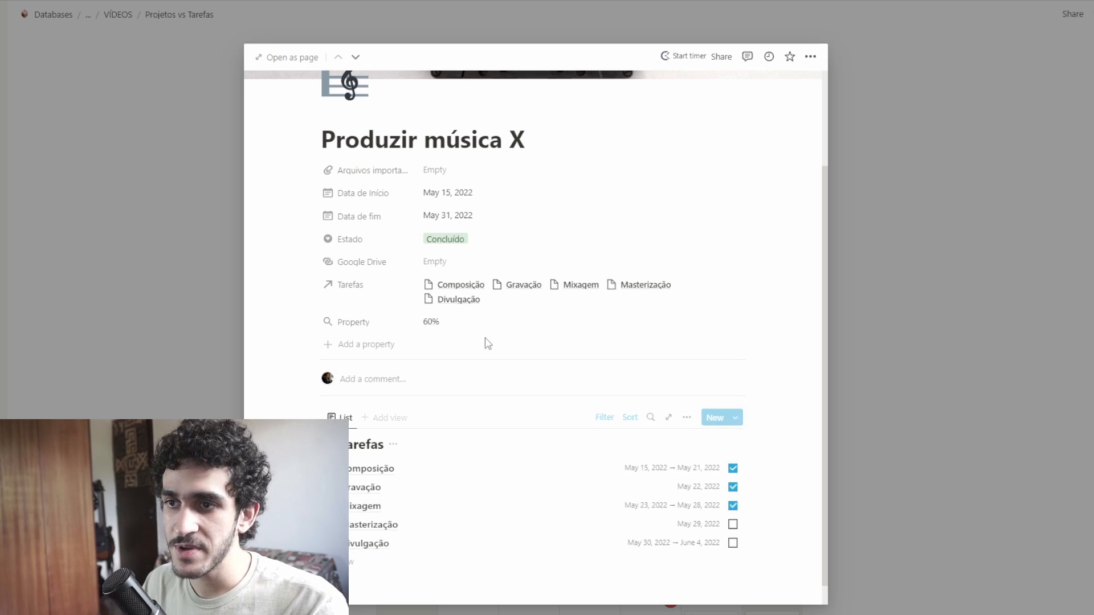
Rename the rollup property as Progresso and close the project page
left_click(373, 326)
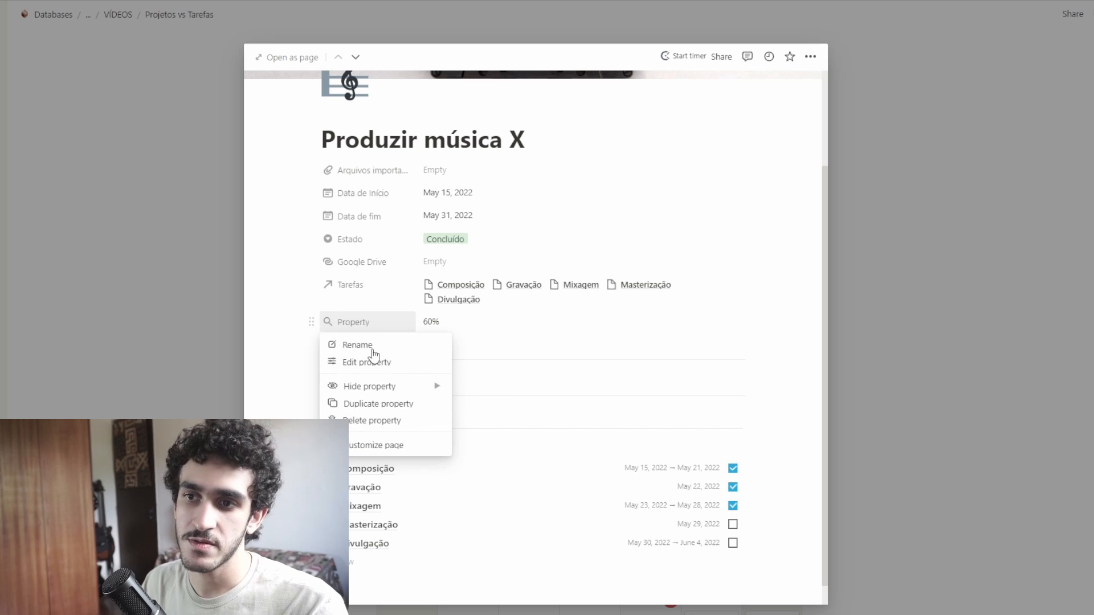
type("Pro")
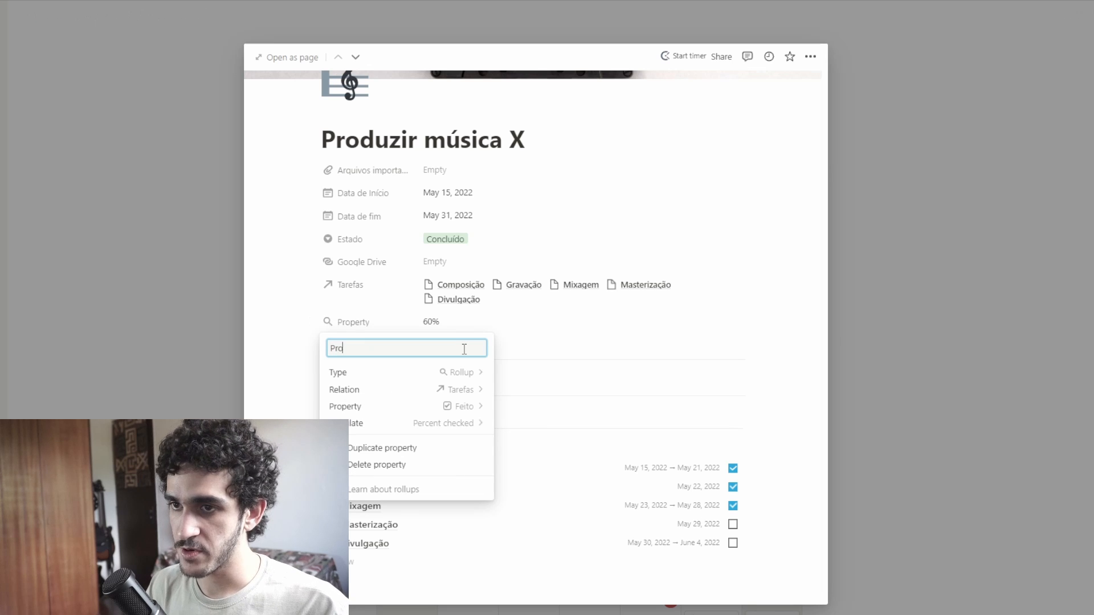
type("gresso")
left_click(784, 310)
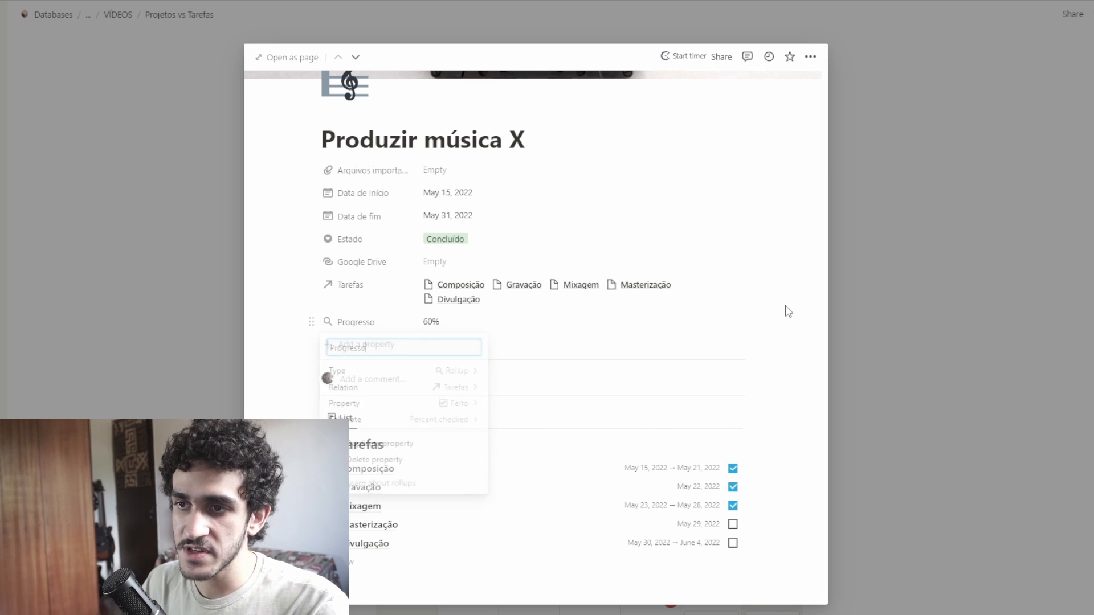
left_click(932, 296)
Mark the Masterização task on May 29 as Feito from its page in the calendar
scroll(572, 429, "down", 6)
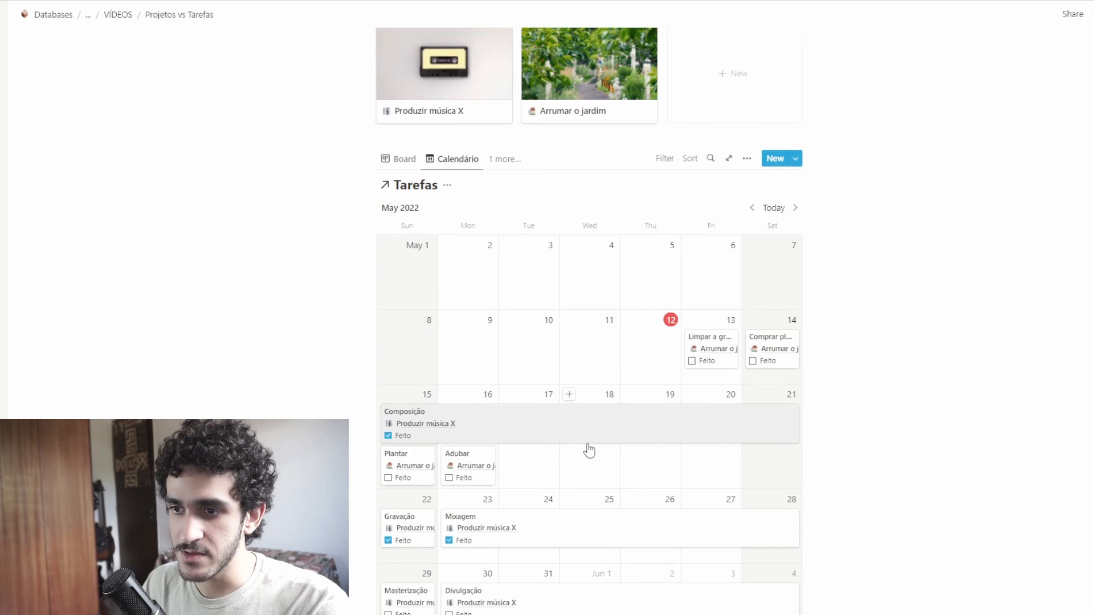
left_click(406, 562)
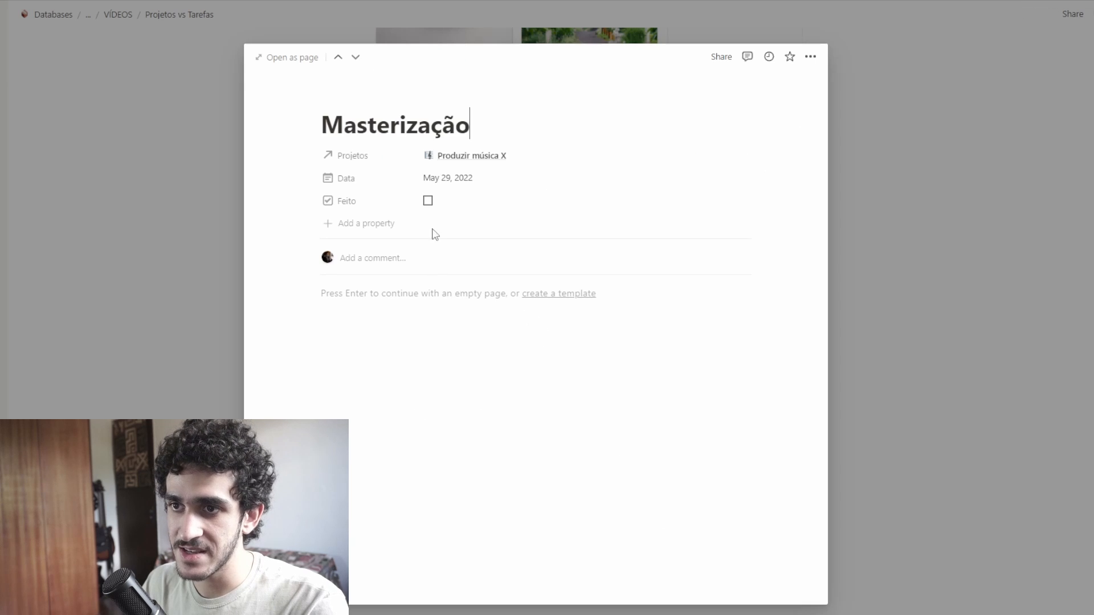
left_click(428, 200)
left_click(907, 272)
Open the Produzir música X project from the Projetos gallery and close it again
scroll(536, 178, "up", 2)
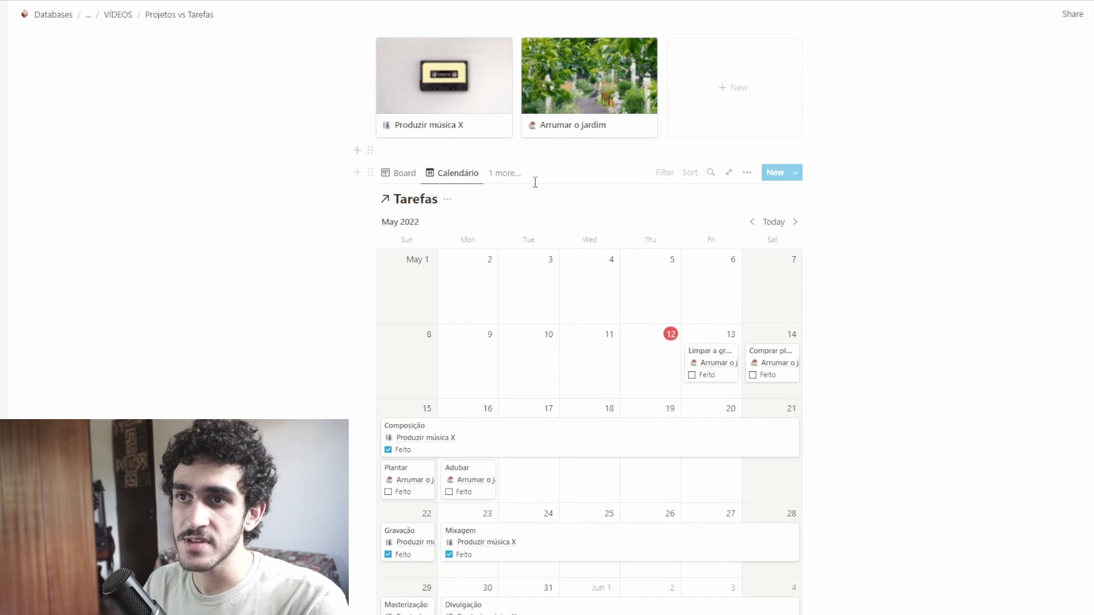
scroll(422, 171, "up", 2)
left_click(411, 231)
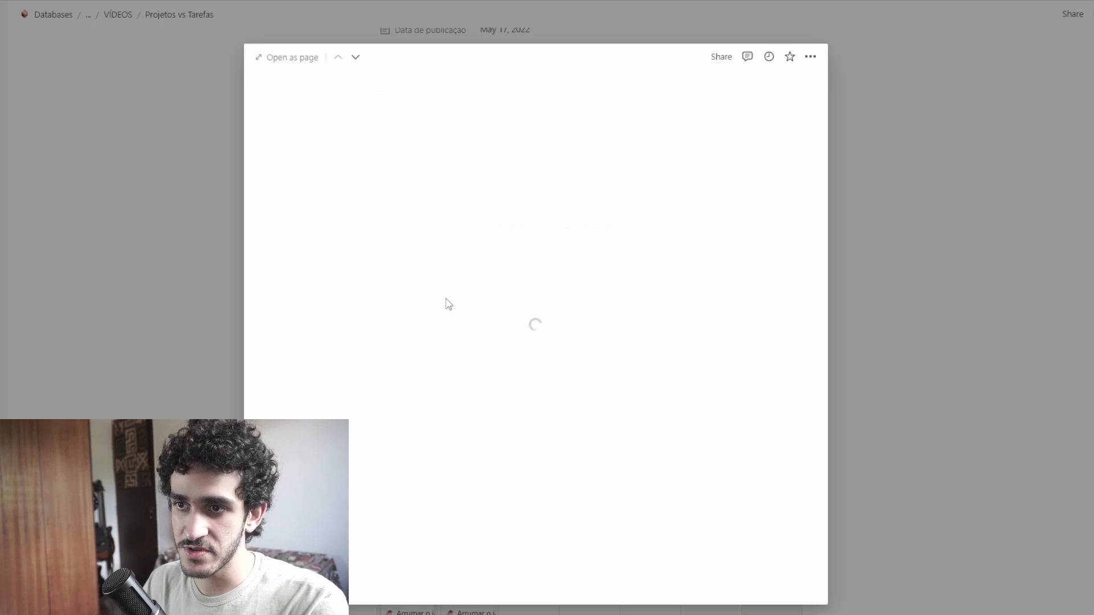
left_click(926, 357)
Mark the Divulgação task starting May 30 as Feito from its page in the calendar
scroll(535, 399, "down", 5)
left_click(477, 562)
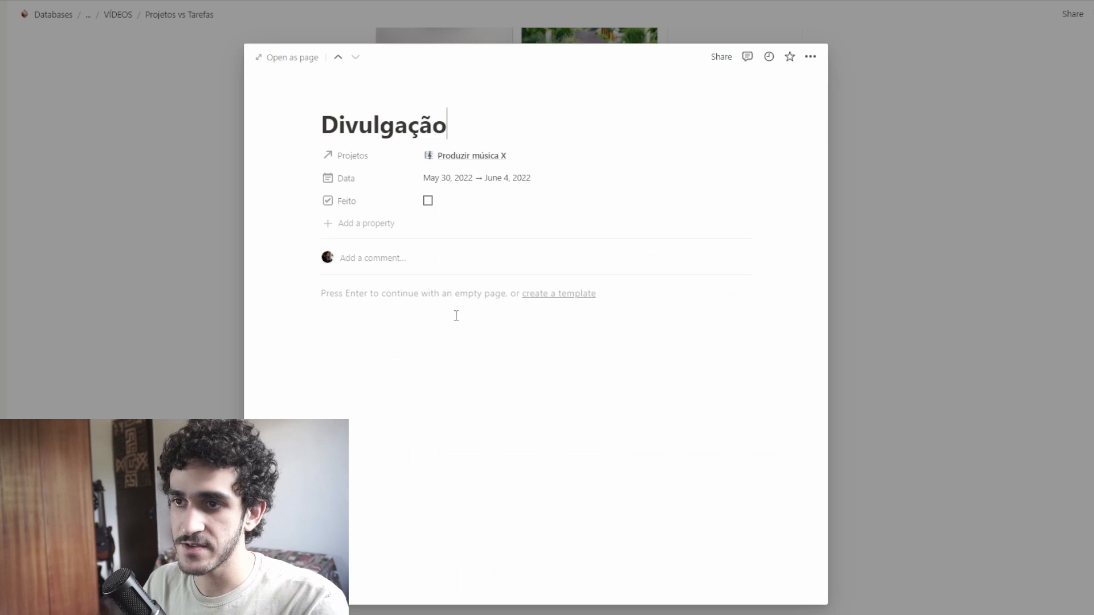
left_click(428, 201)
left_click(933, 285)
Reopen the Produzir música X project and check its Progresso property and task list
scroll(648, 395, "up", 3)
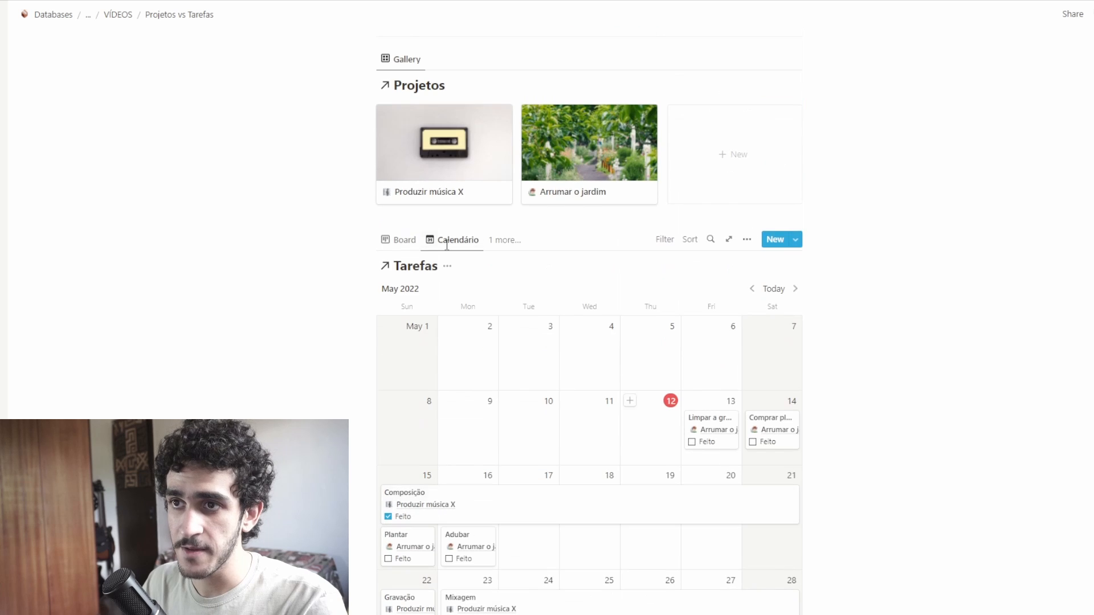
left_click(449, 176)
scroll(489, 311, "down", 2)
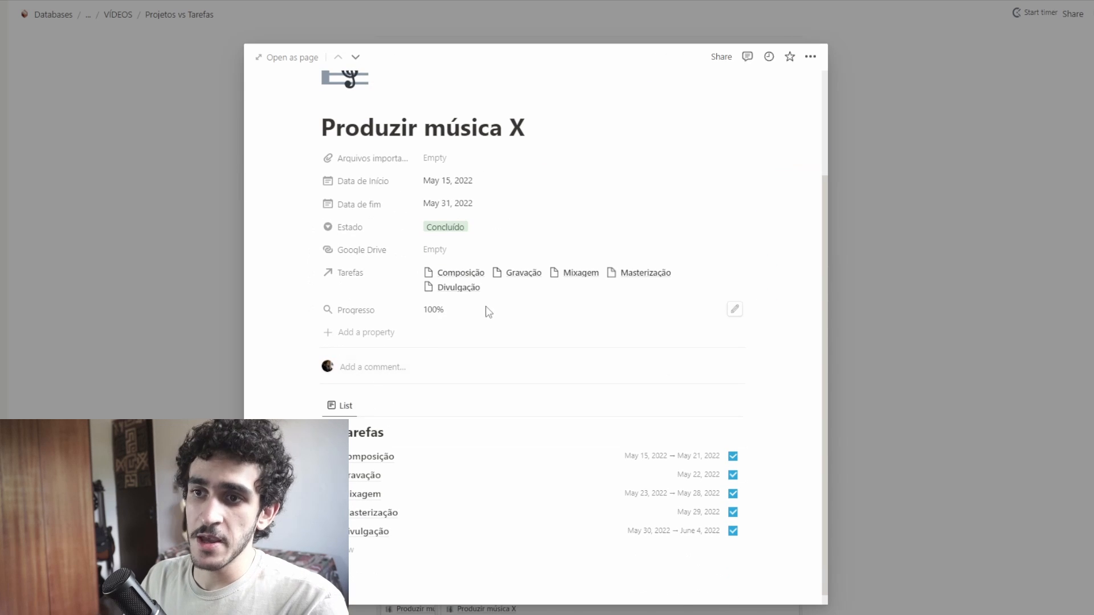
Switch the project's Estado to Em andamento, and set it back to Concluído
left_click(515, 227)
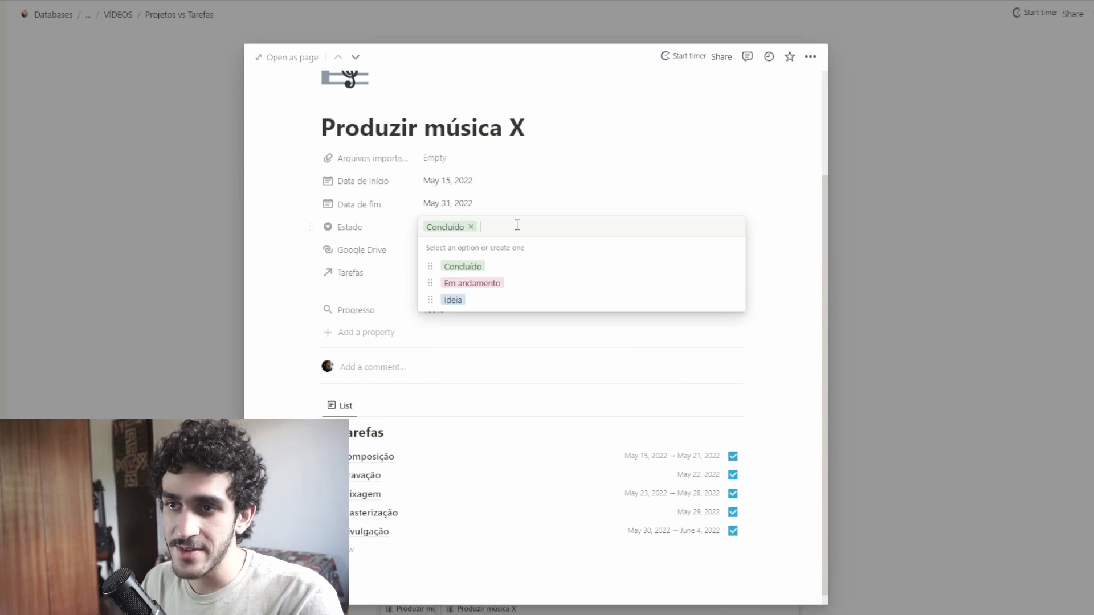
left_click(477, 272)
left_click(491, 226)
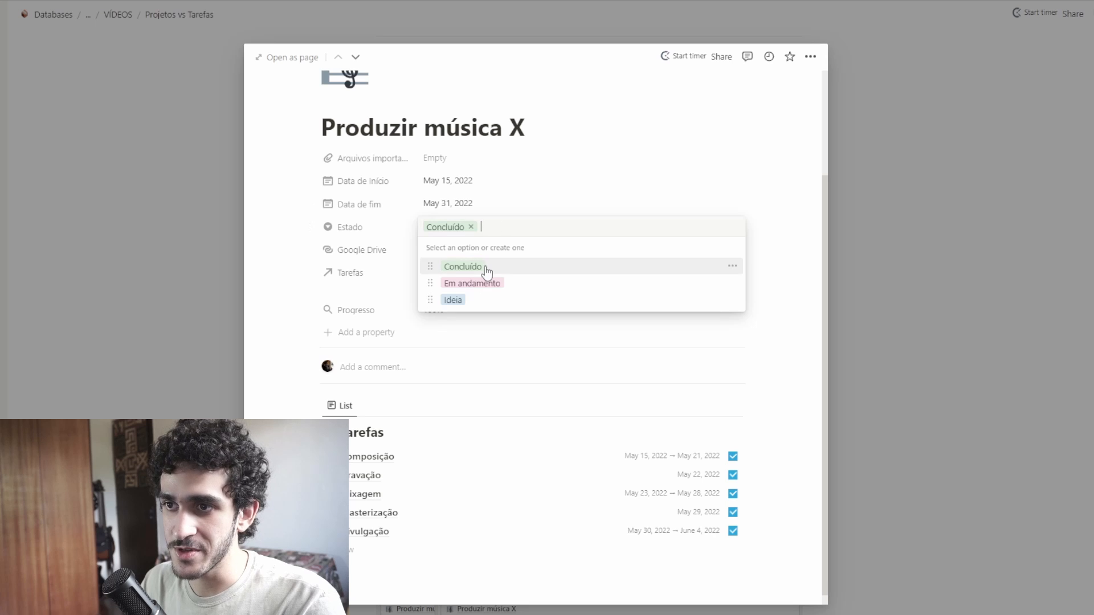
left_click(499, 284)
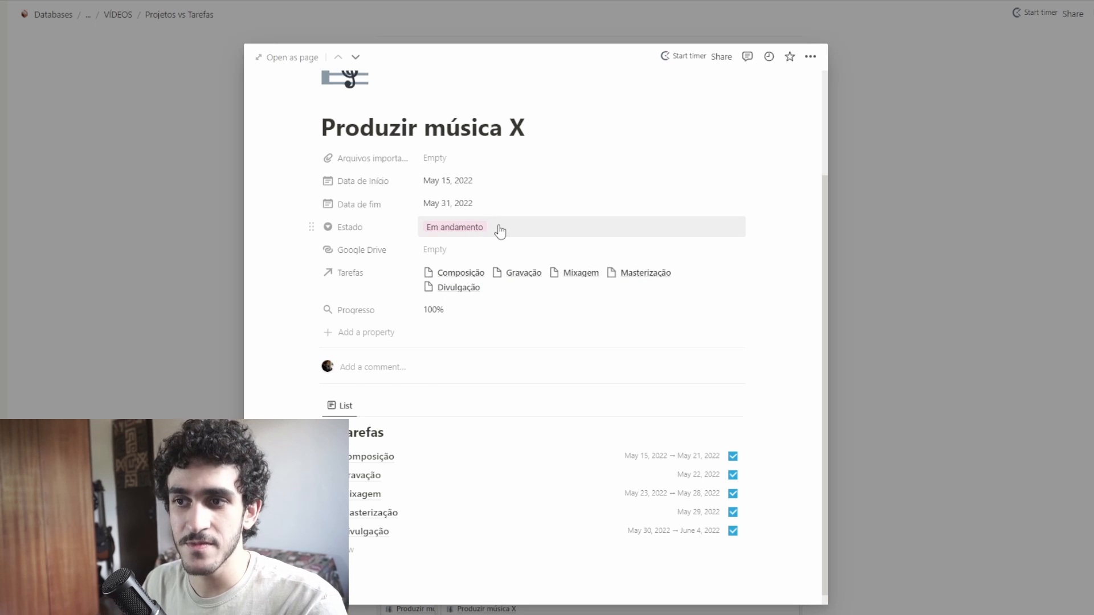
left_click(500, 230)
left_click(508, 272)
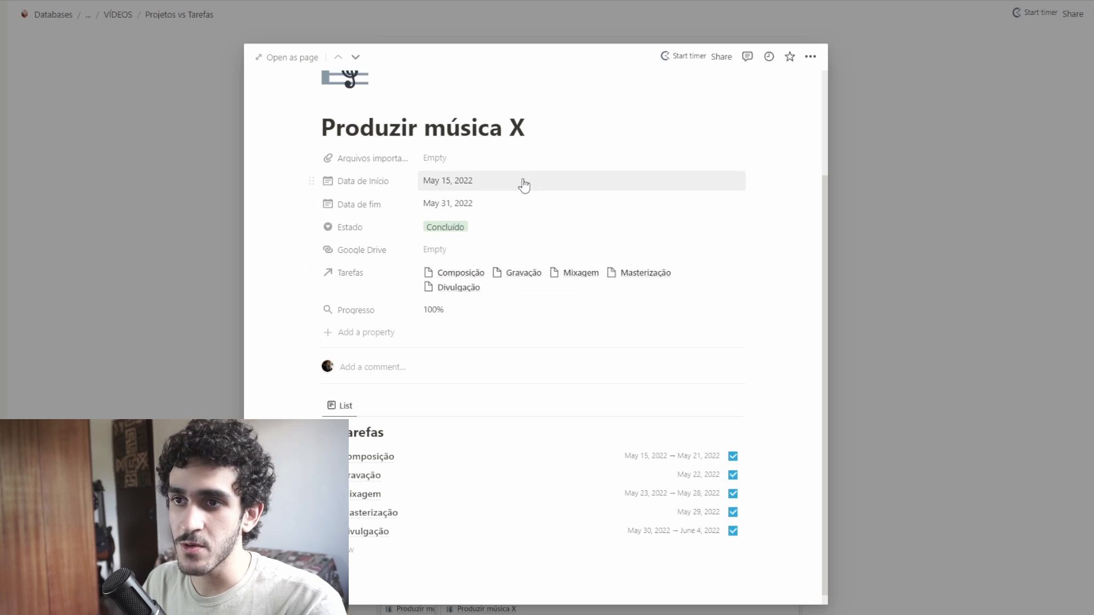
left_click(520, 182)
left_click(561, 162)
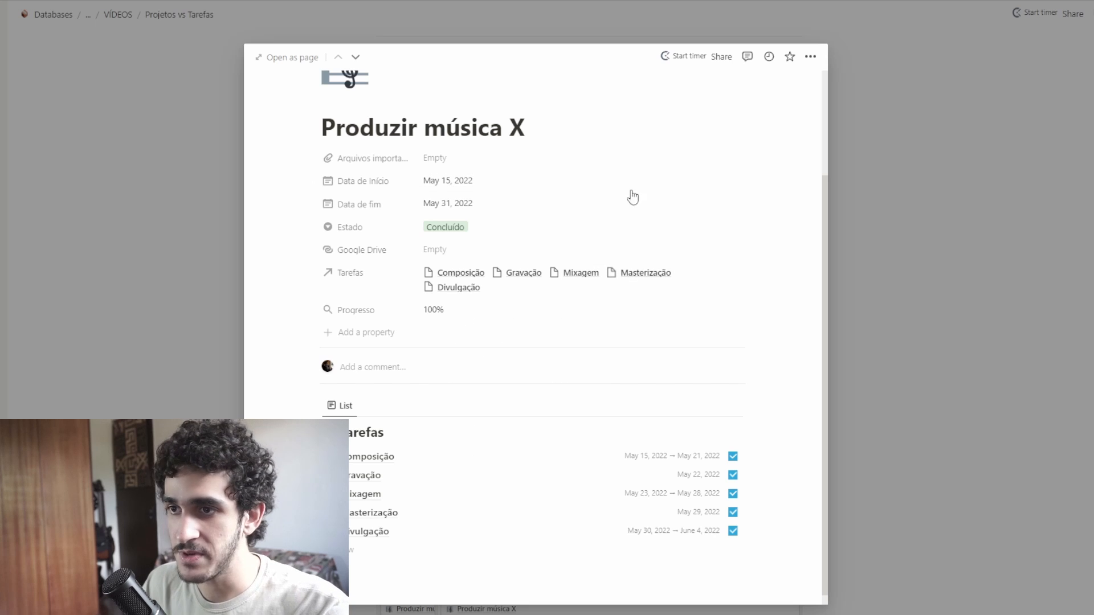